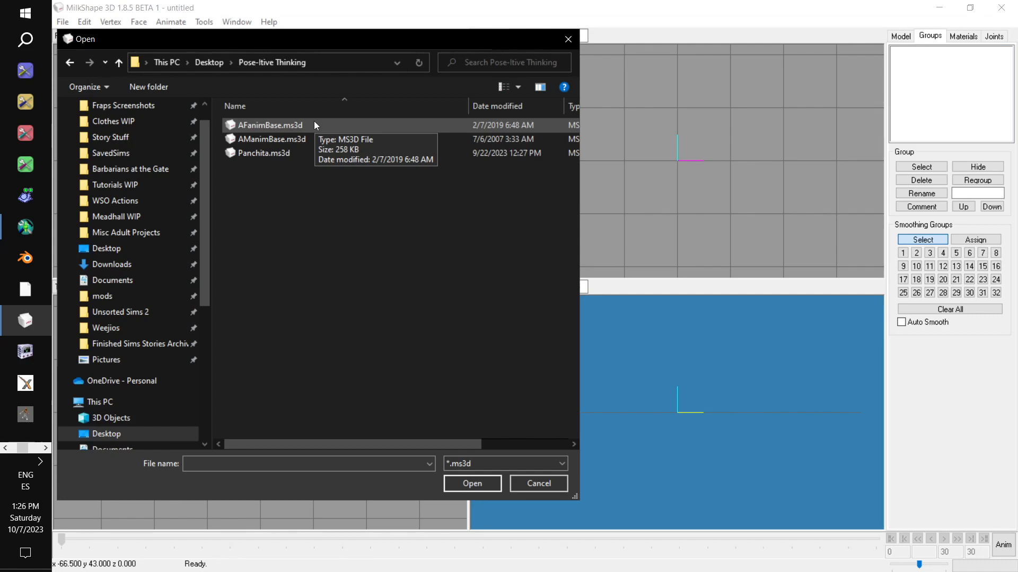
- Open the model AFanimBase.ms3d and turn on animation mode
double_click(314, 124)
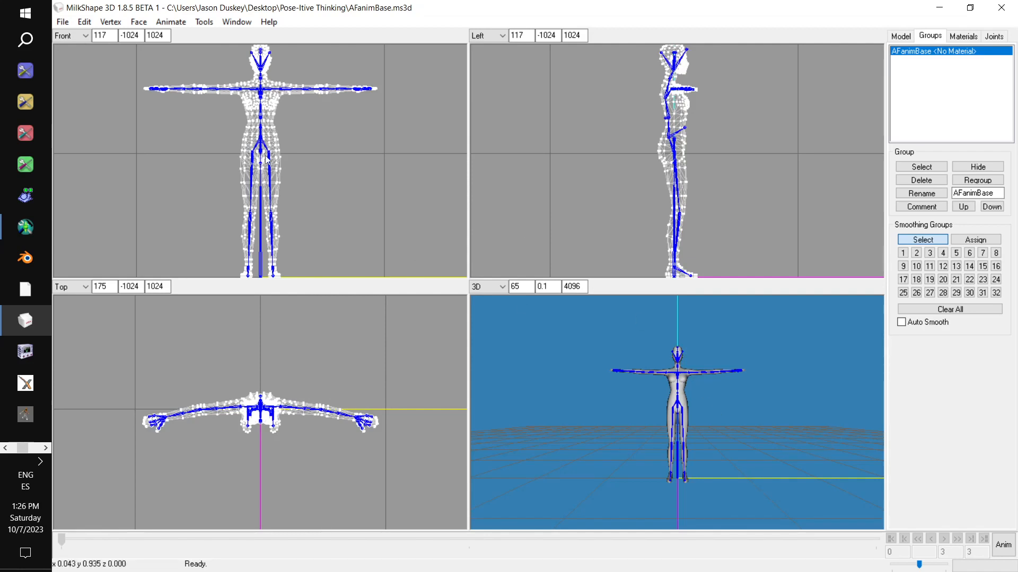
click(237, 22)
mouse_move(293, 59)
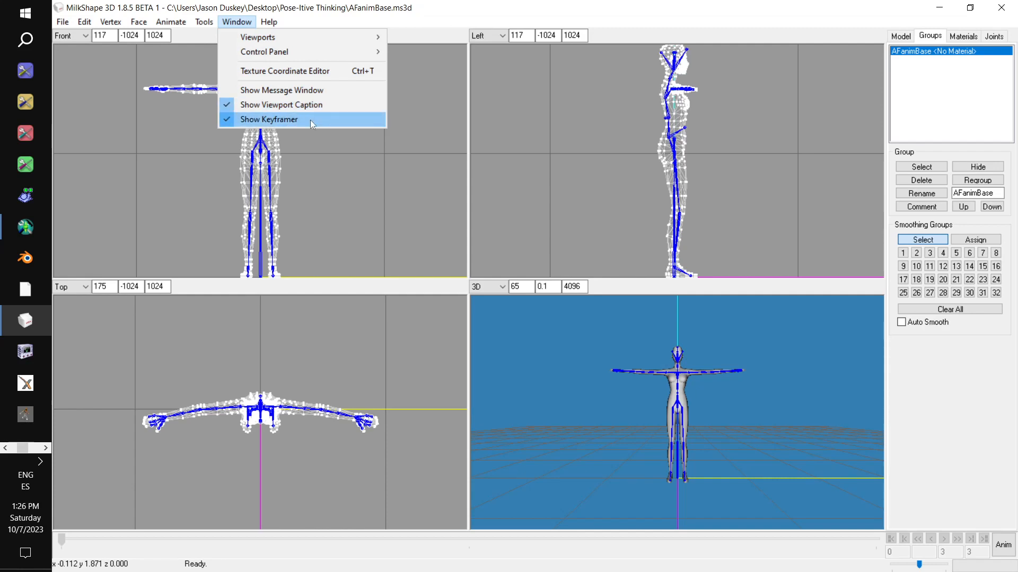
click(693, 20)
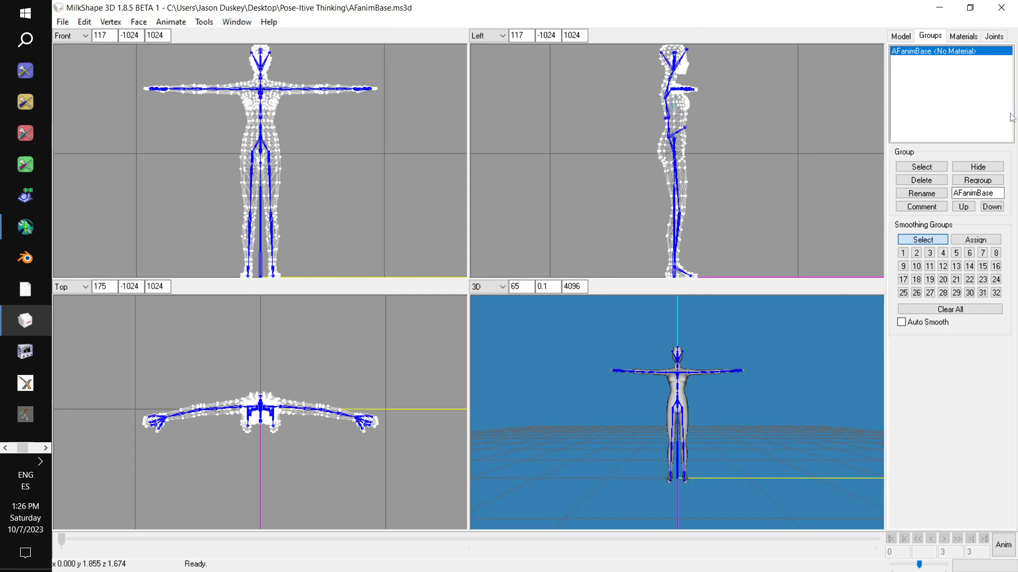
click(1004, 547)
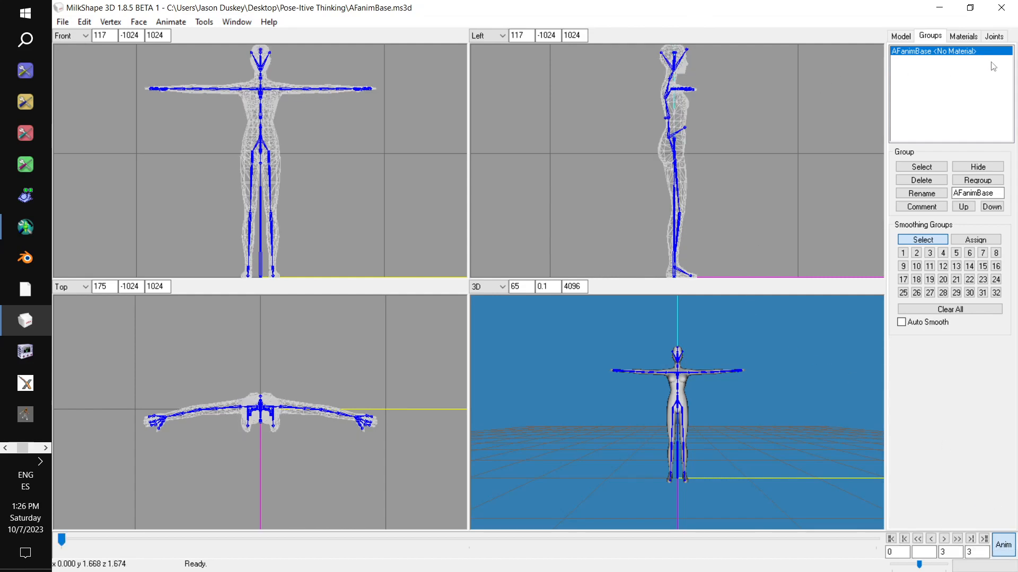
- Rotate the r_upperarm joint in local mode so the right arm hangs down beside the body and slightly behind it
click(999, 36)
scroll(990, 74, up, 10)
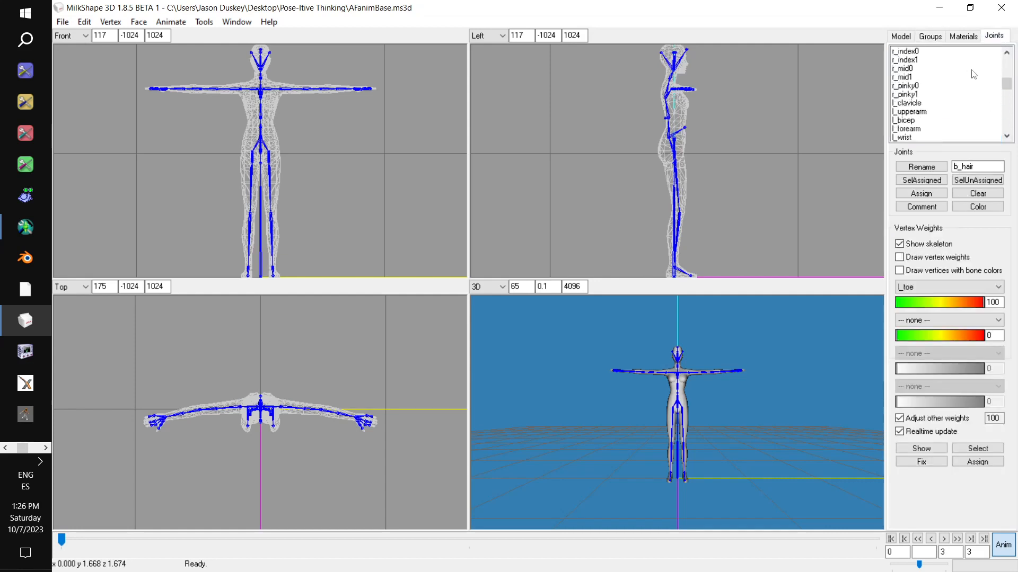
scroll(960, 101, down, 1)
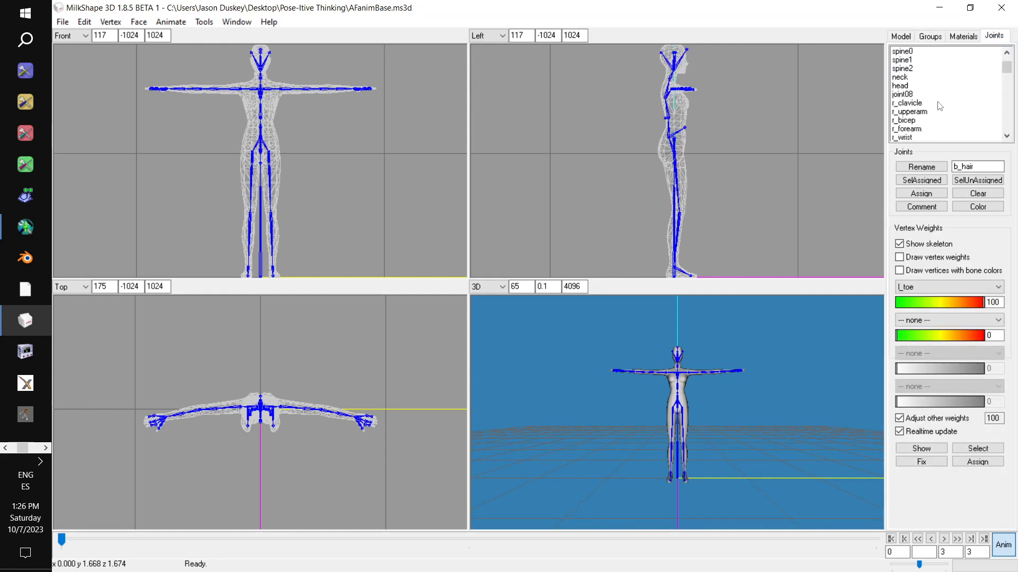
scroll(939, 105, up, 1)
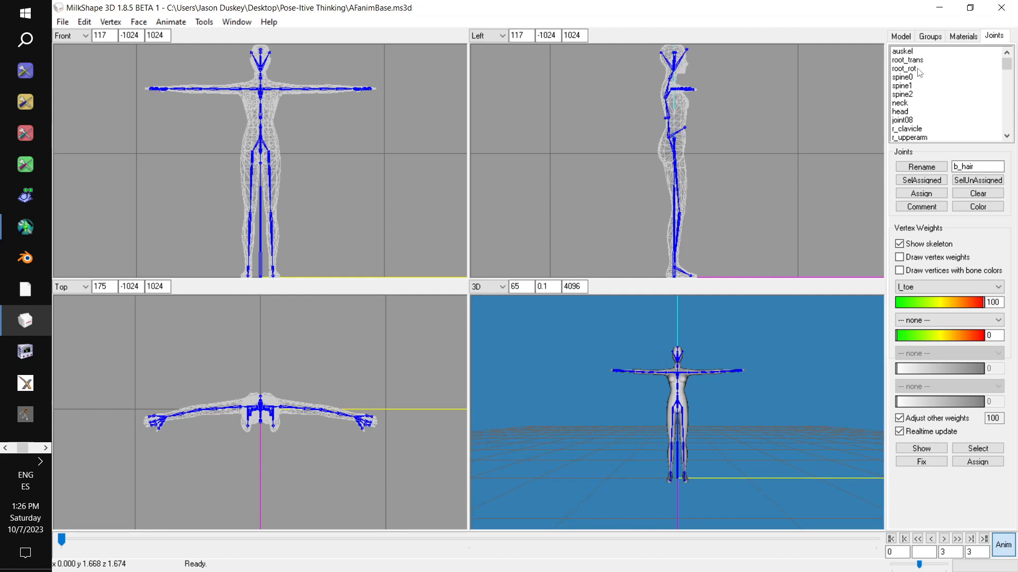
scroll(939, 118, down, 1)
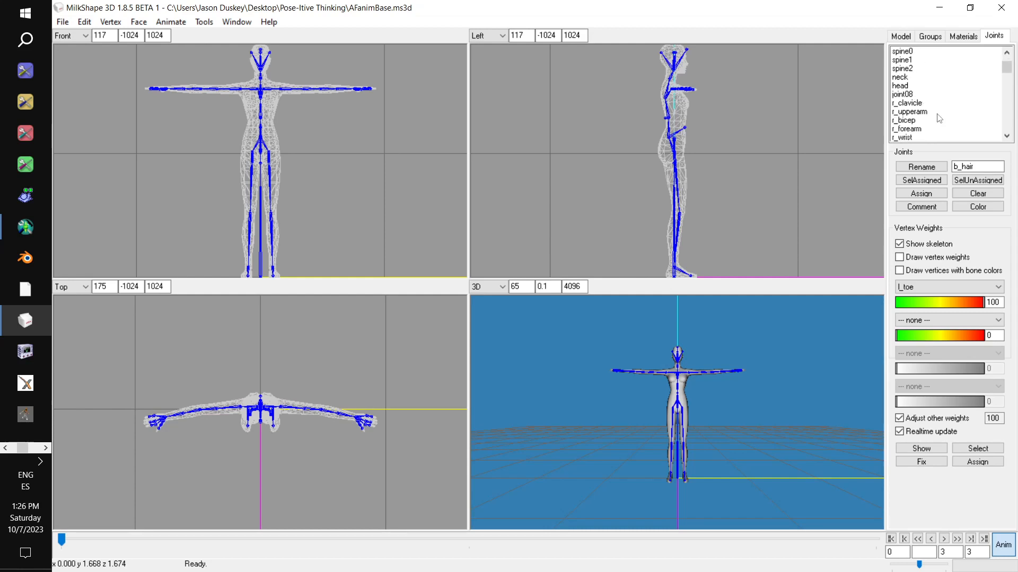
click(930, 113)
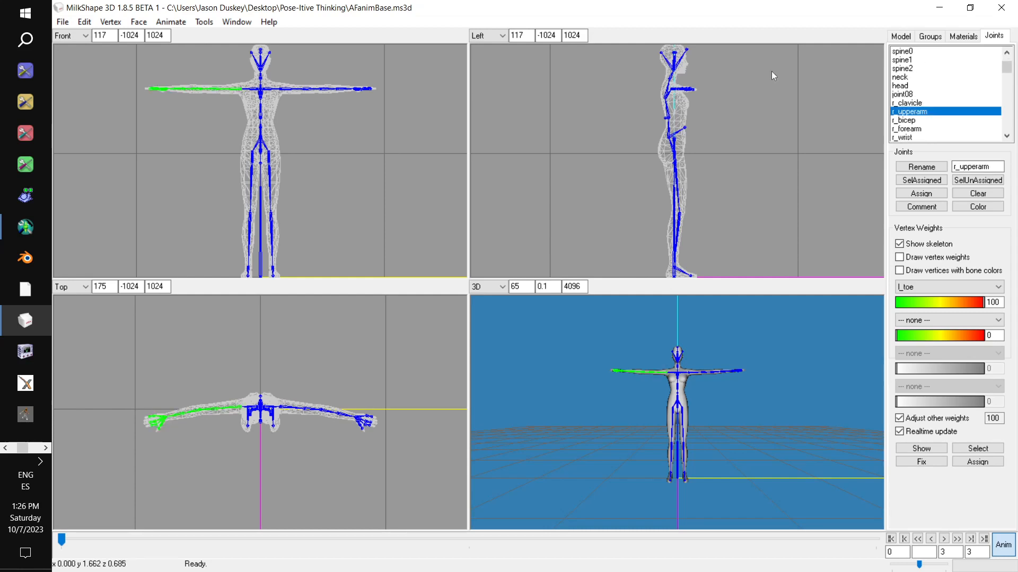
click(898, 38)
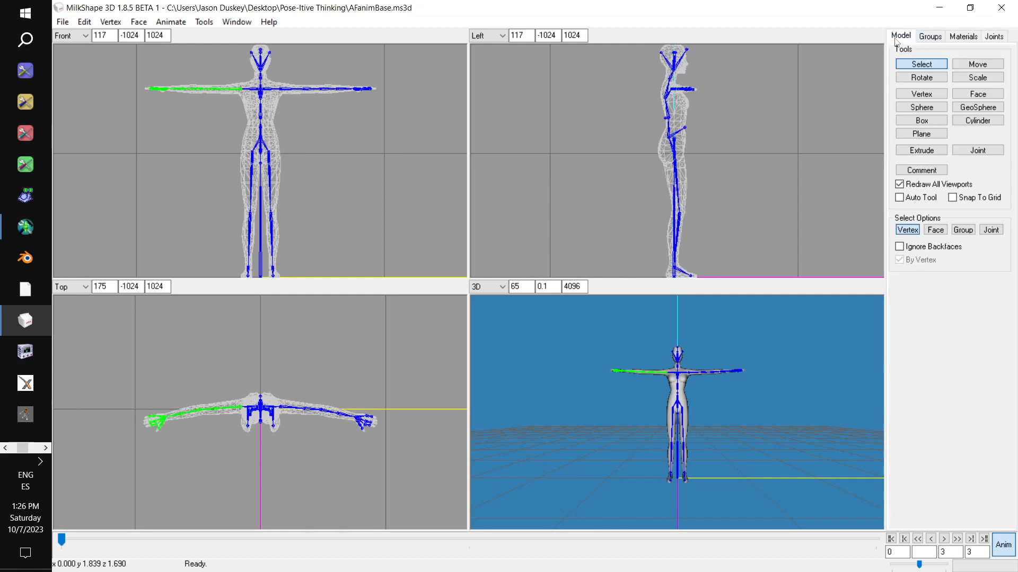
click(921, 78)
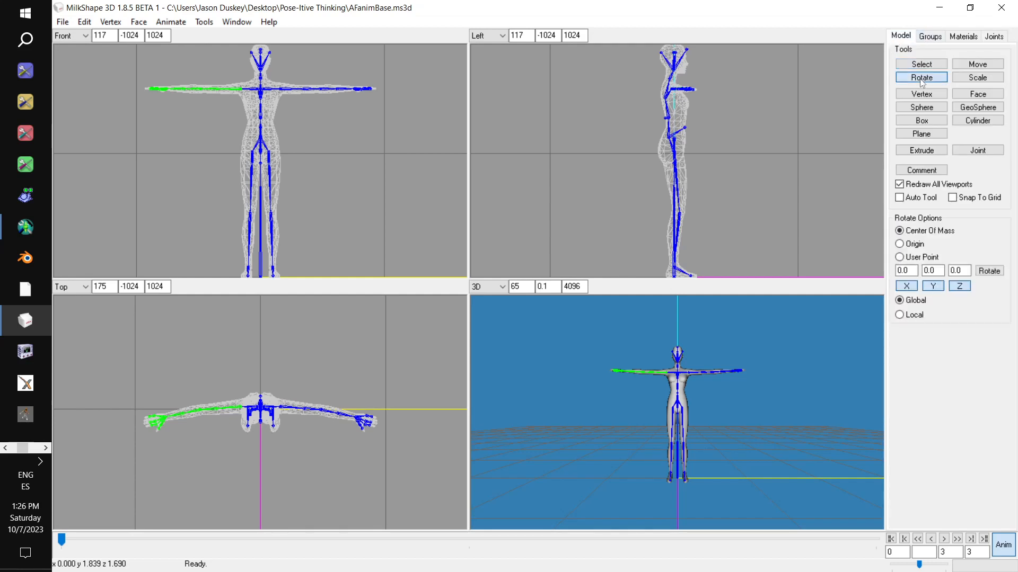
click(909, 317)
drag(362, 186, 358, 141)
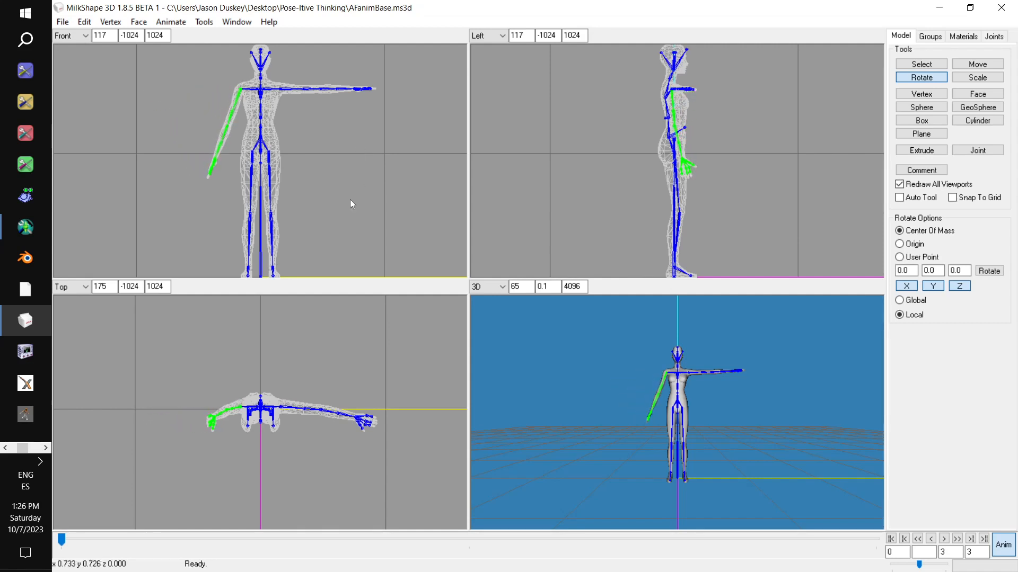
drag(336, 374, 335, 358)
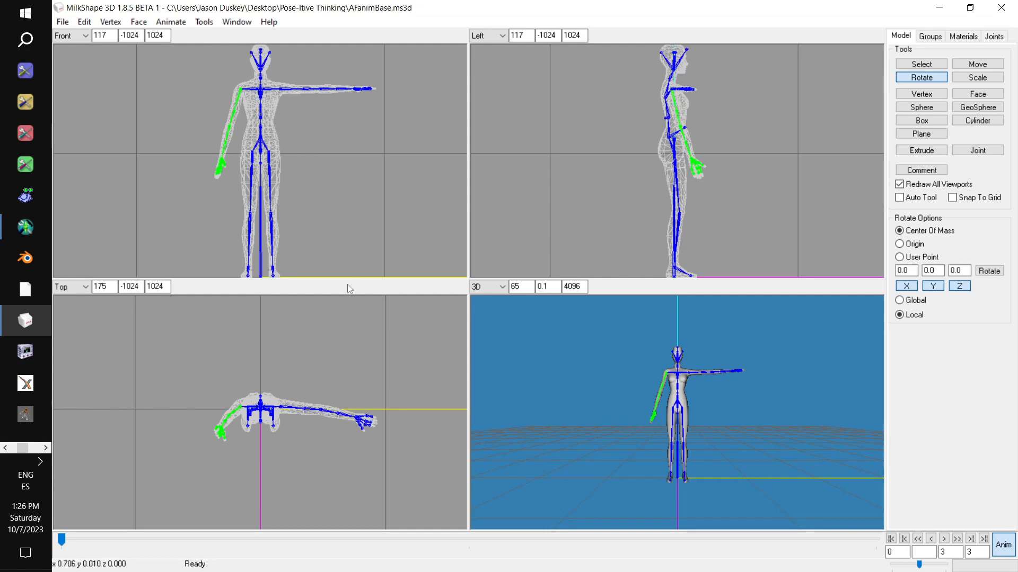
drag(727, 190, 712, 196)
- Rotate the r_forearm joint to bend the right elbow and bring the forearm forward across the waist
click(995, 38)
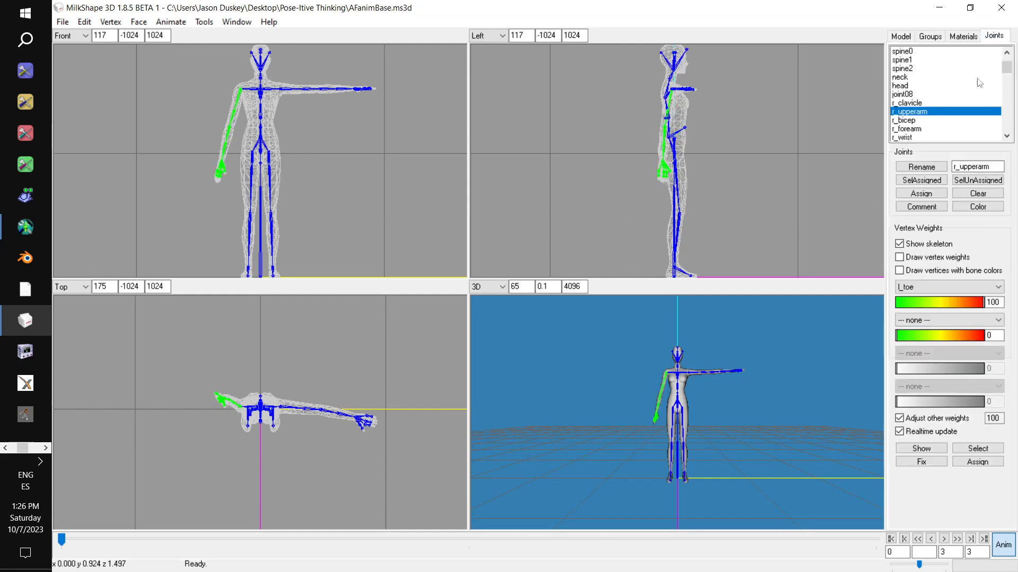
click(921, 129)
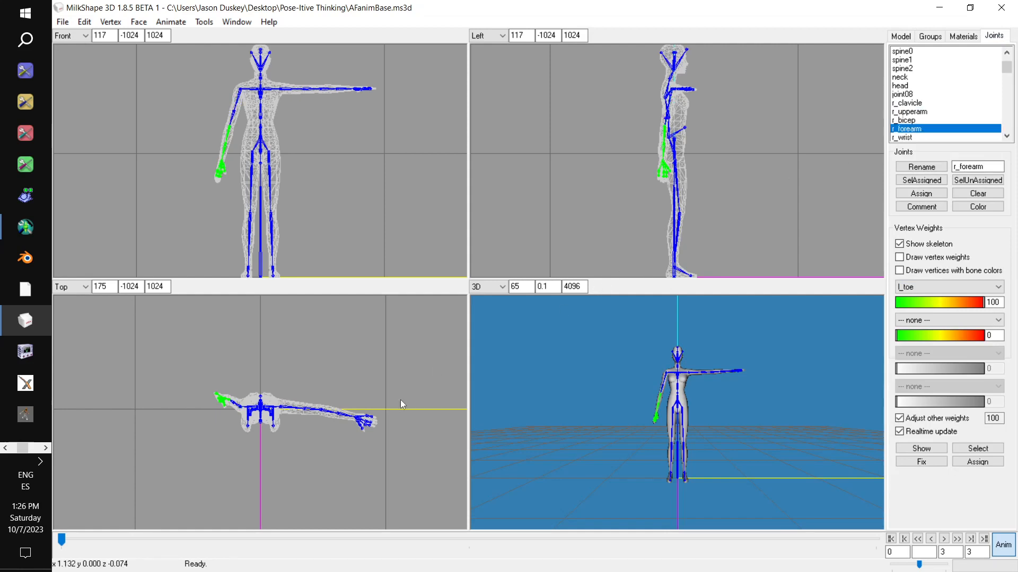
drag(363, 399, 363, 352)
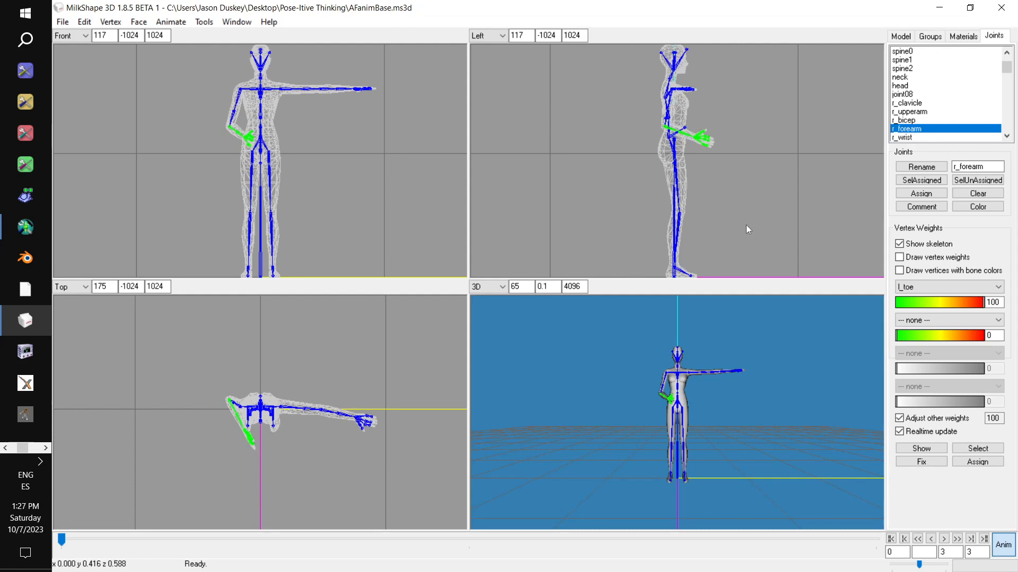
drag(746, 225, 736, 227)
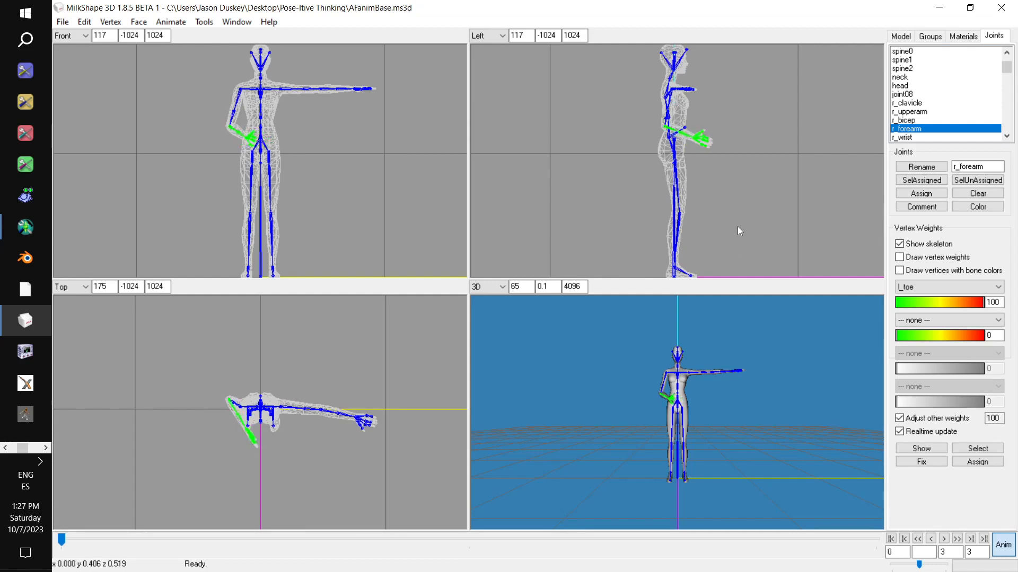
- Rotate the r_upperarm joint slightly to bring the bent right arm closer to the front of the body
click(930, 37)
click(989, 40)
click(917, 111)
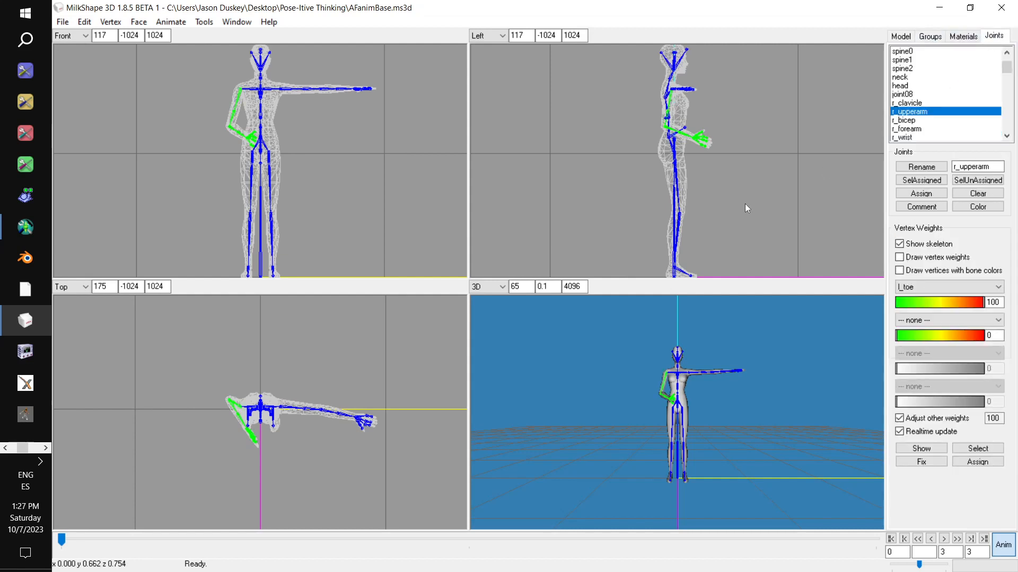
drag(366, 370, 367, 362)
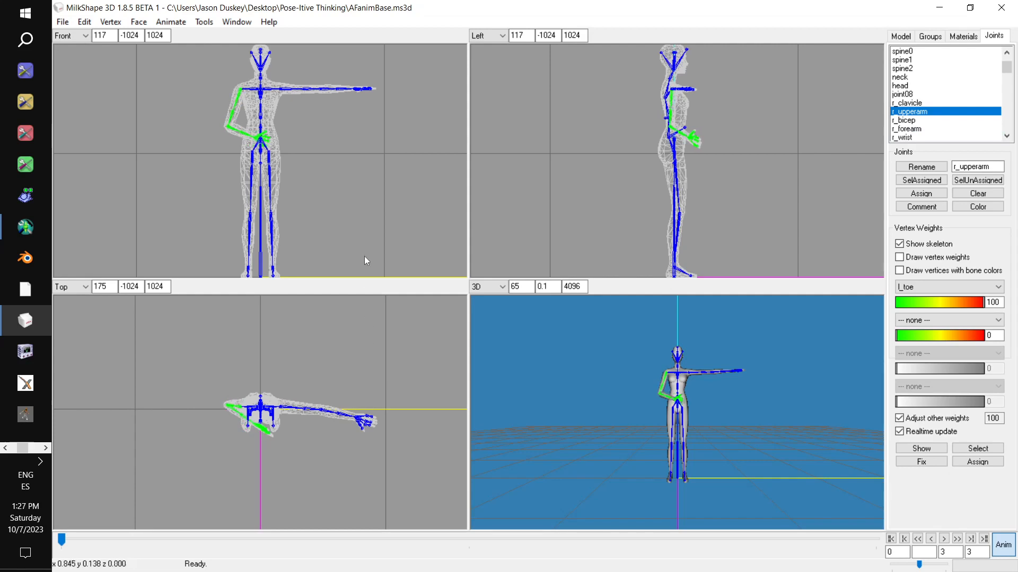
- Rotate the r_wrist and r_hand joints so the right palm lies flat in front of the lower abdomen
drag(651, 331, 700, 361)
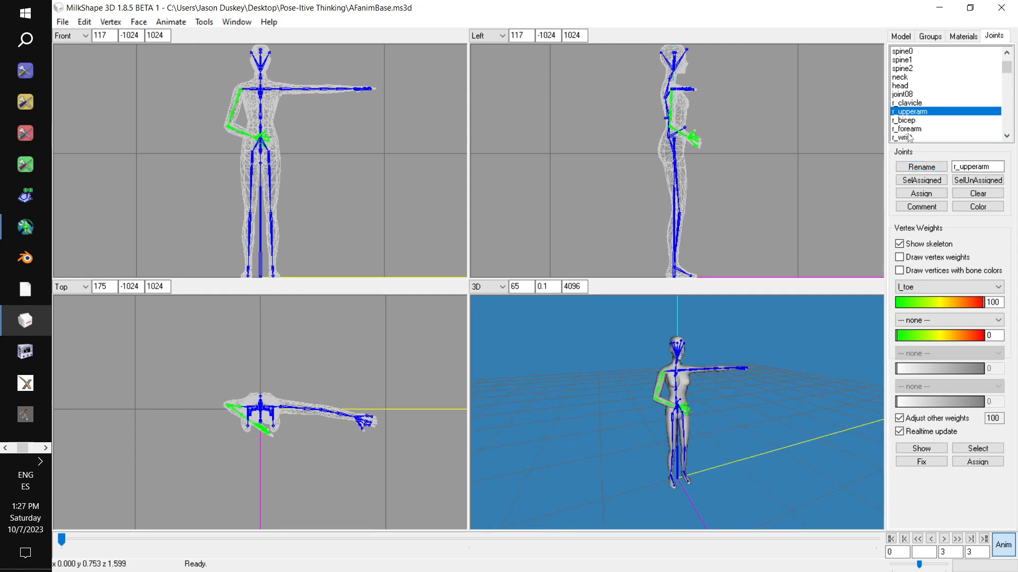
scroll(912, 136, down, 2)
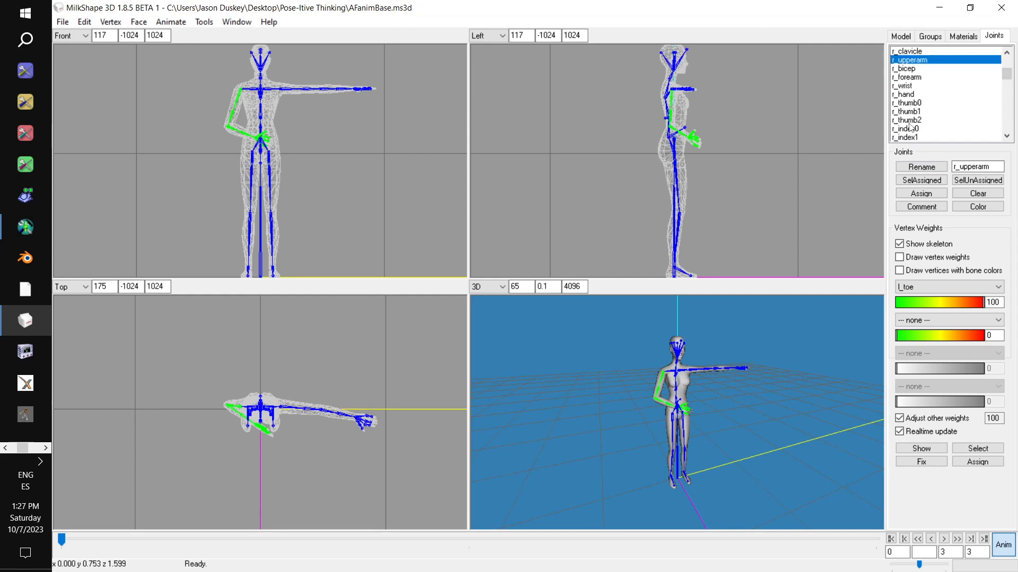
click(908, 86)
click(919, 94)
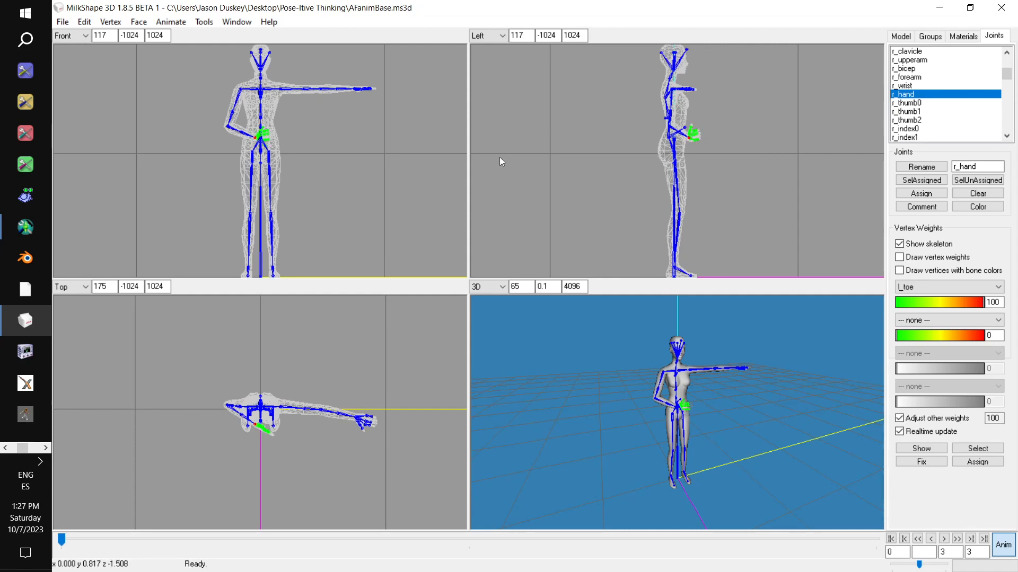
mouse_move(730, 80)
mouse_down()
mouse_move(718, 56)
mouse_move(716, 65)
mouse_up()
drag(277, 134, 309, 103)
drag(715, 156, 714, 164)
drag(427, 408, 419, 400)
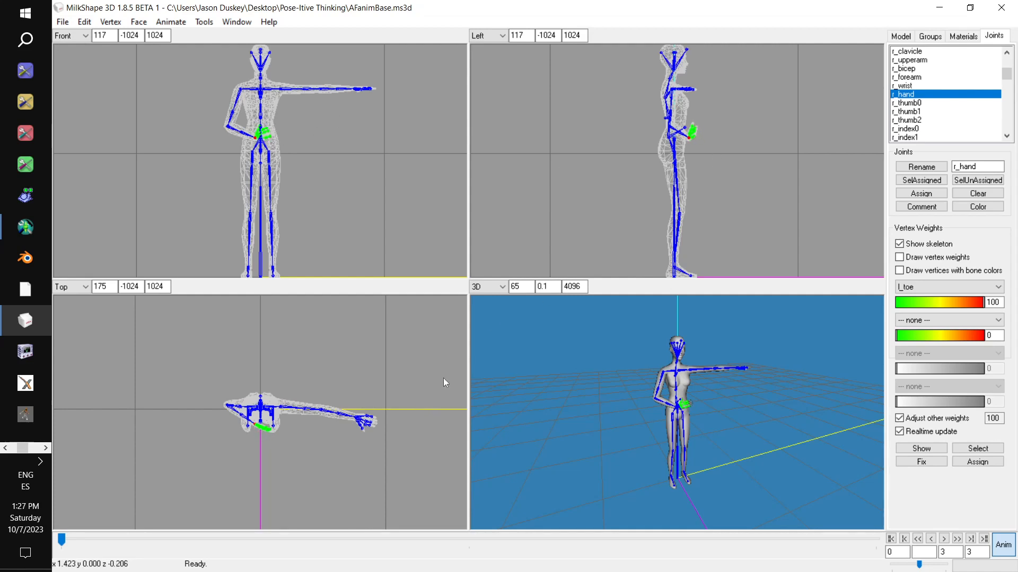
drag(736, 144, 736, 158)
drag(356, 157, 360, 152)
drag(384, 378, 384, 386)
- Bend the right thumb toward the other fingers by rotating the r_thumb0, r_thumb1 and r_thumb2 joints
drag(694, 345, 680, 293)
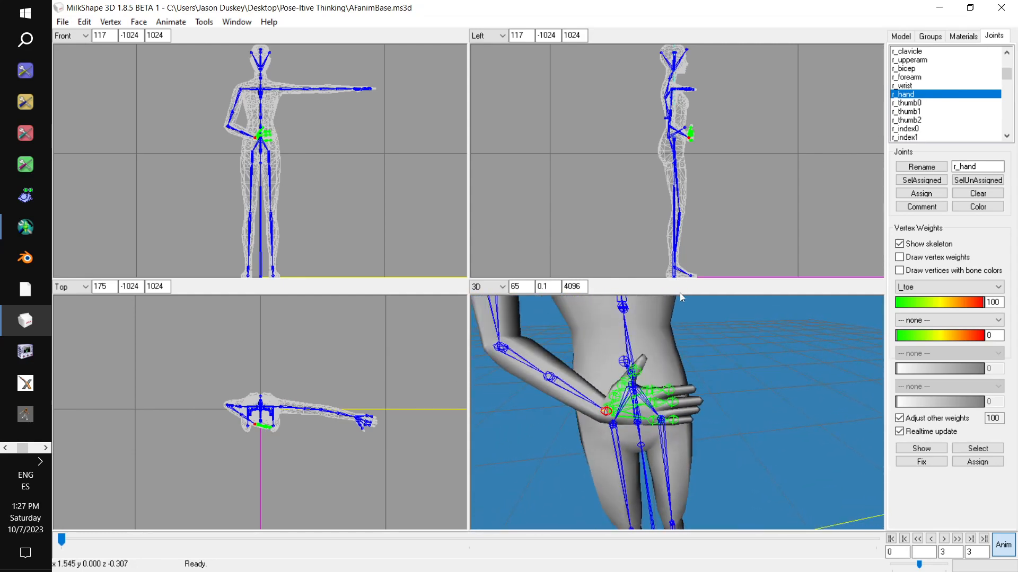
drag(706, 370, 741, 364)
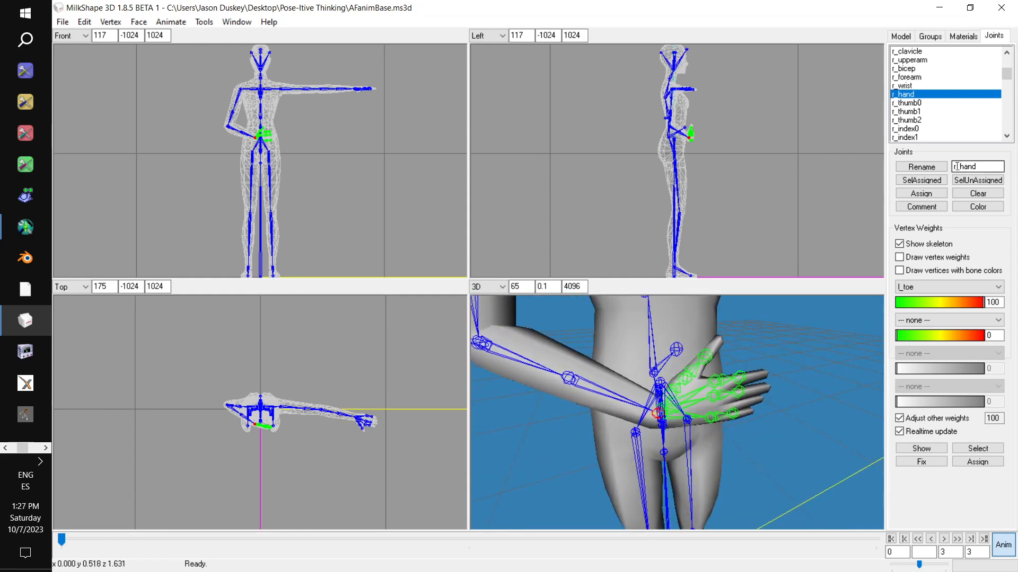
click(926, 104)
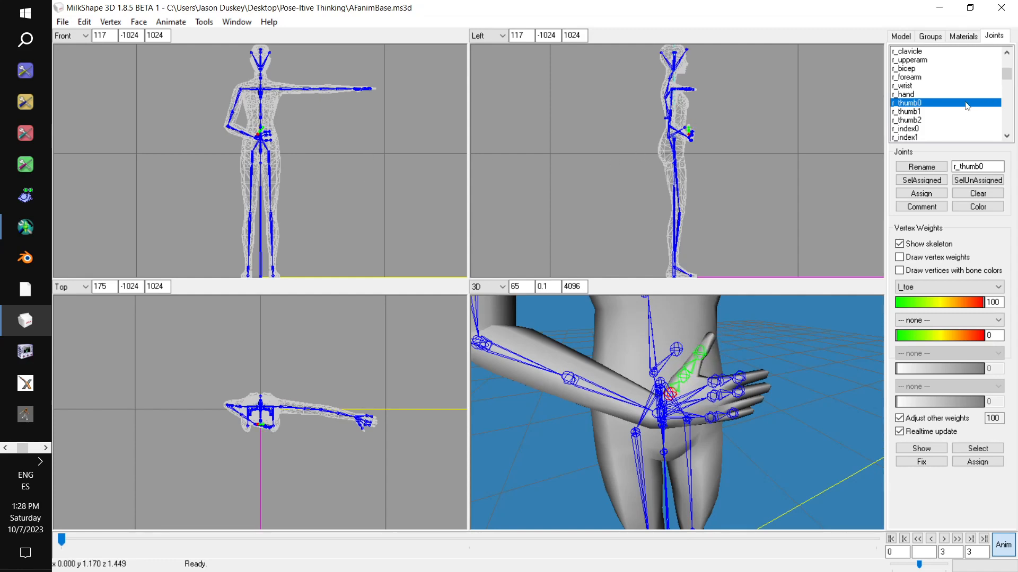
click(941, 112)
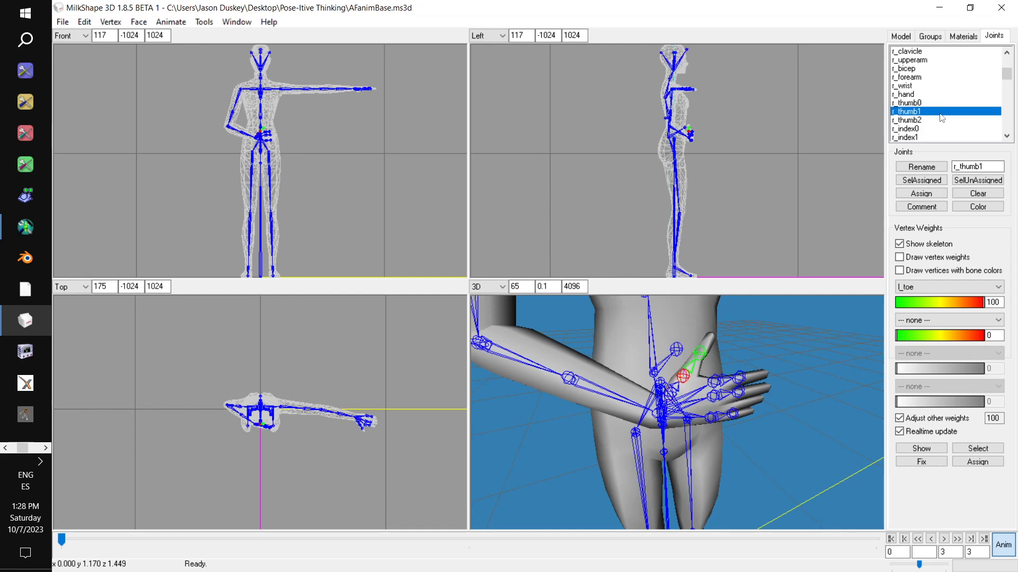
drag(367, 348, 371, 380)
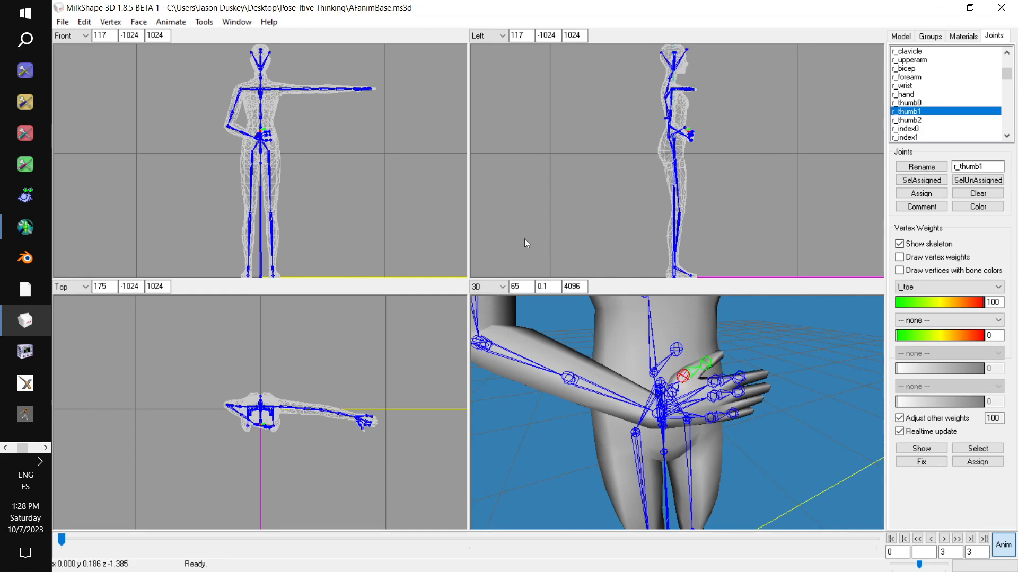
click(906, 121)
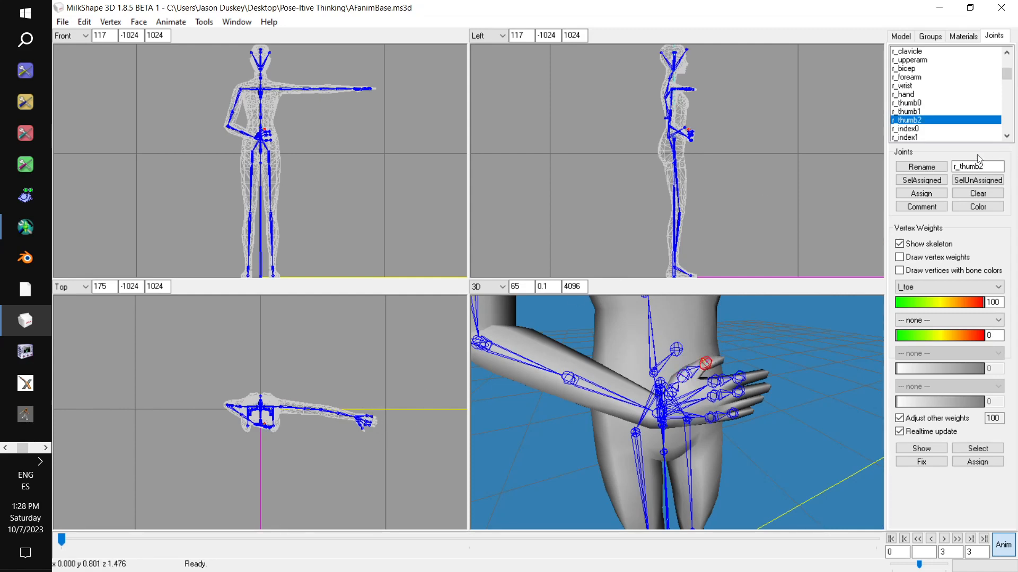
- Curl the right index, middle and pinky fingers toward the abdomen by rotating the r_index, r_mid and r_pinky joints
click(936, 129)
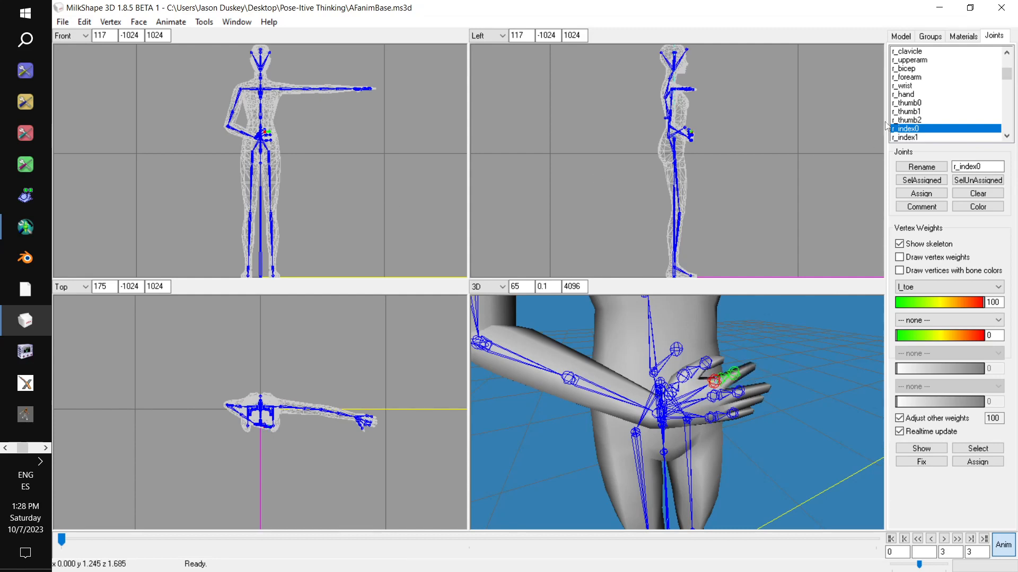
click(916, 137)
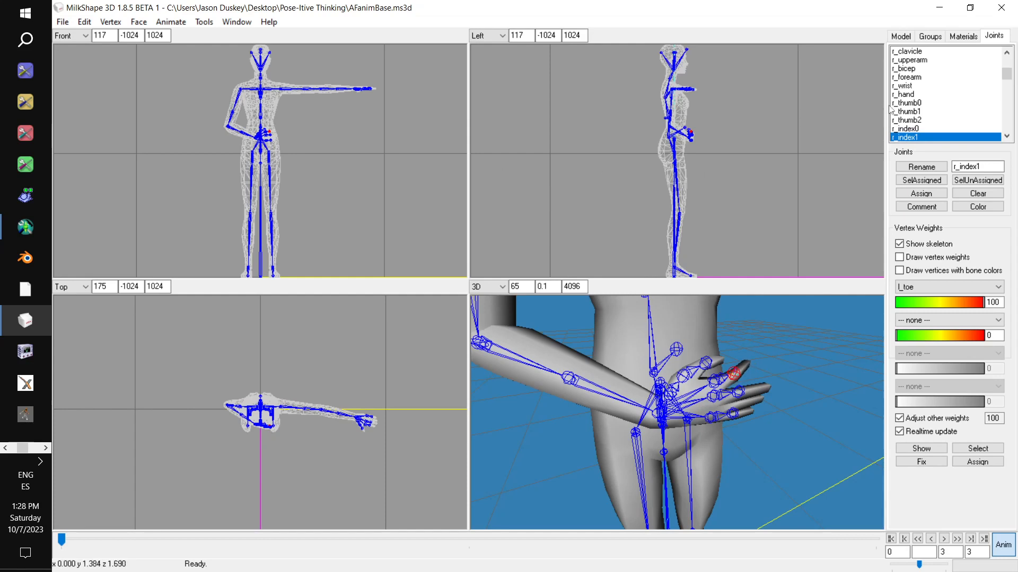
scroll(910, 76, down, 3)
click(909, 71)
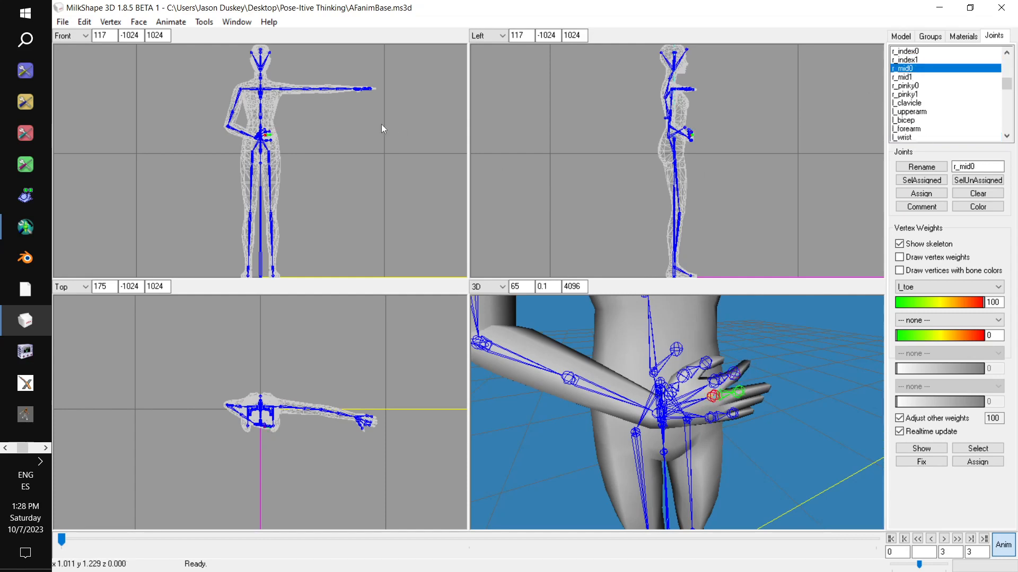
drag(335, 132, 349, 123)
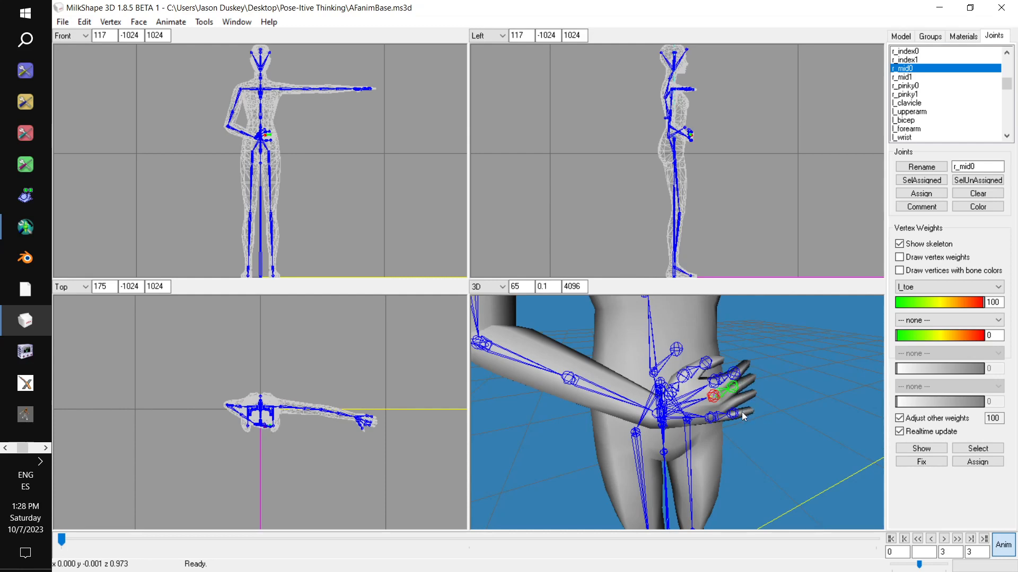
click(912, 79)
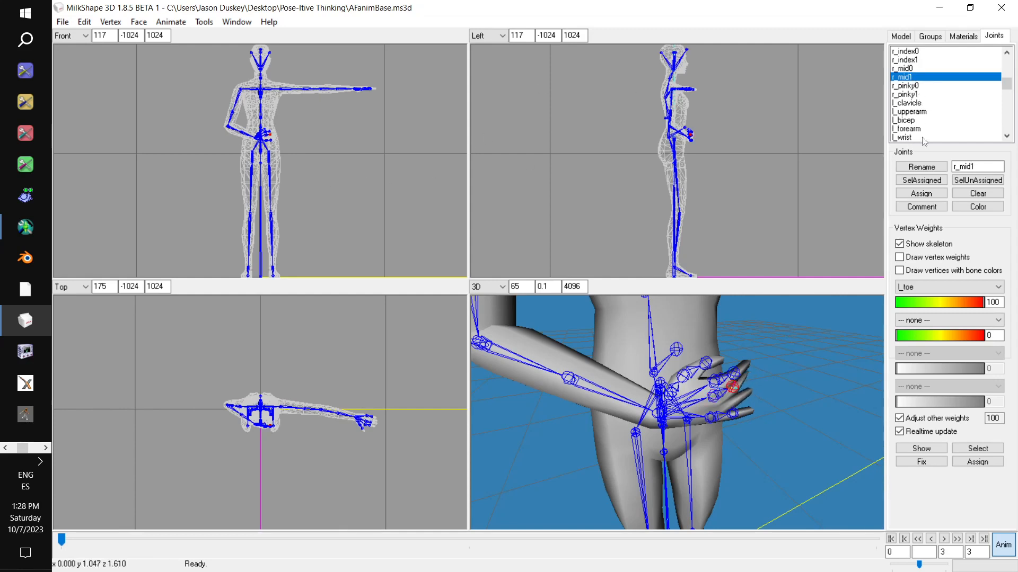
click(926, 86)
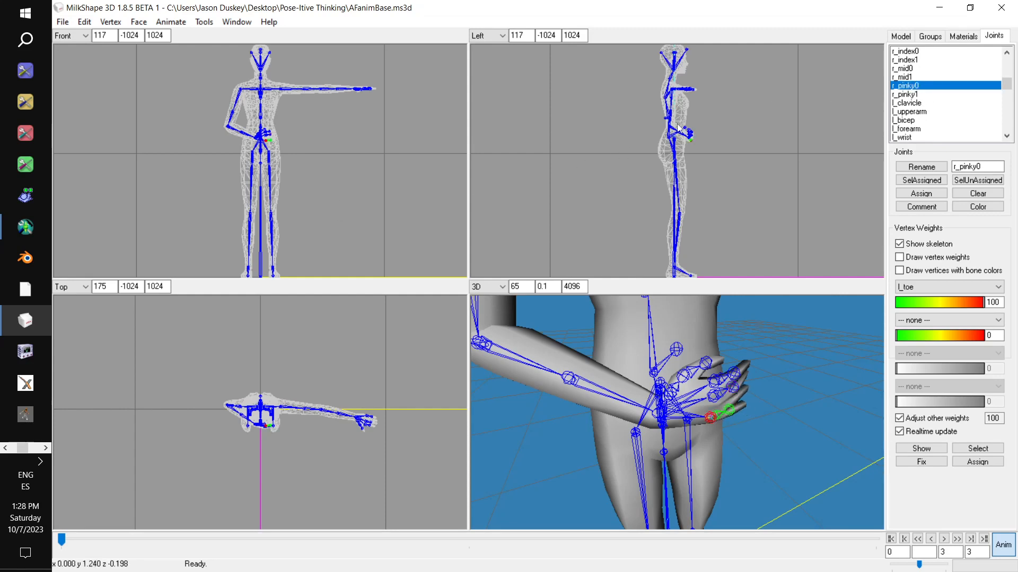
click(917, 95)
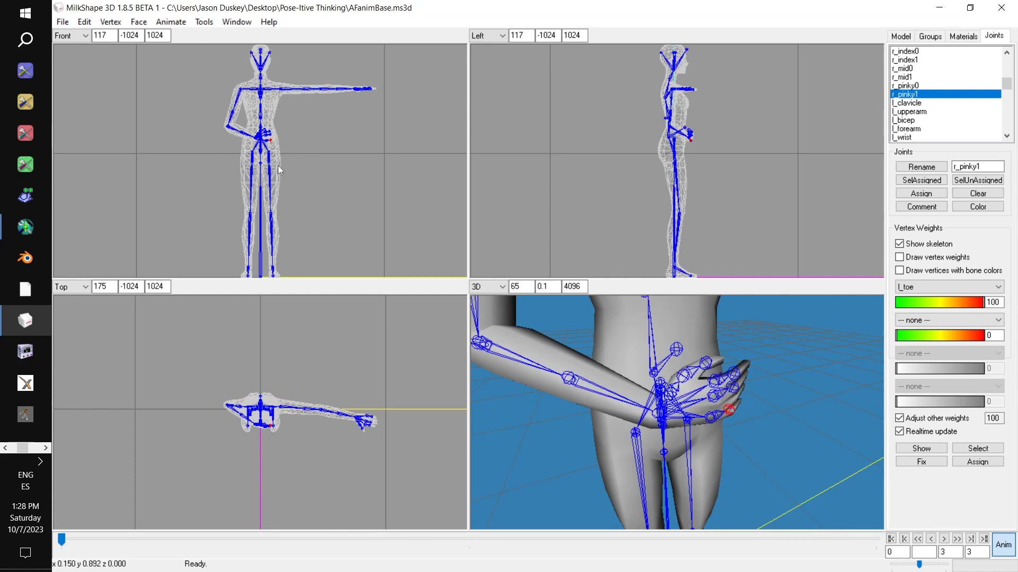
- Rotate the l_upperarm joint to lower the left arm to the side of the body and swing it slightly backward
scroll(589, 342, down, 5)
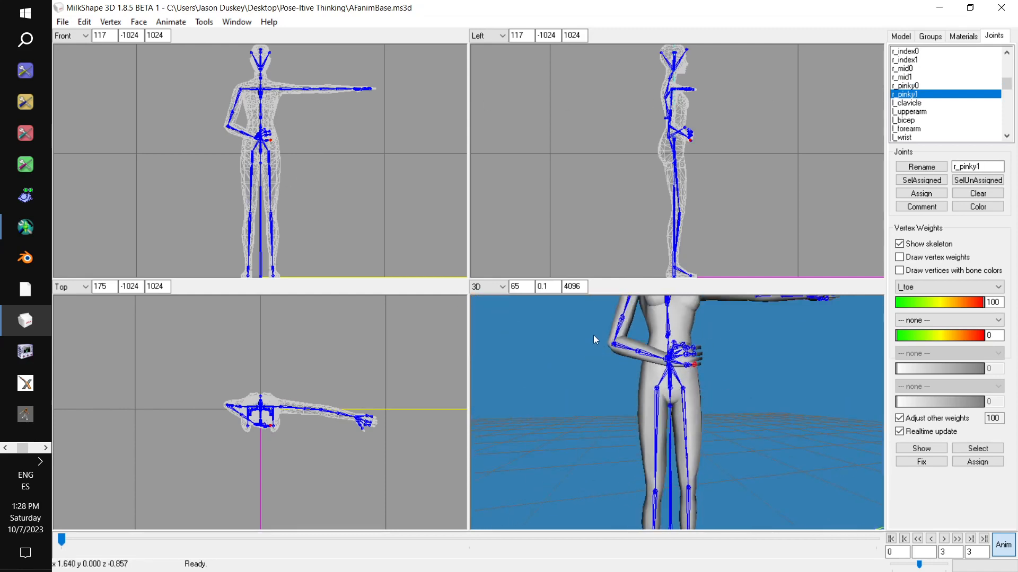
scroll(593, 335, down, 4)
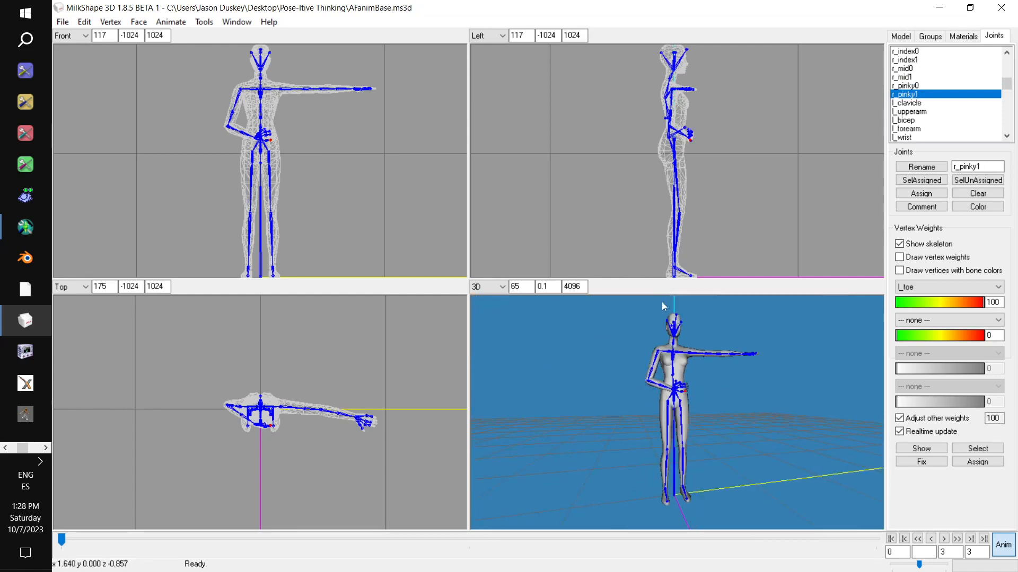
click(937, 112)
drag(366, 141, 362, 188)
drag(360, 386, 362, 368)
drag(780, 153, 778, 158)
drag(413, 185, 376, 190)
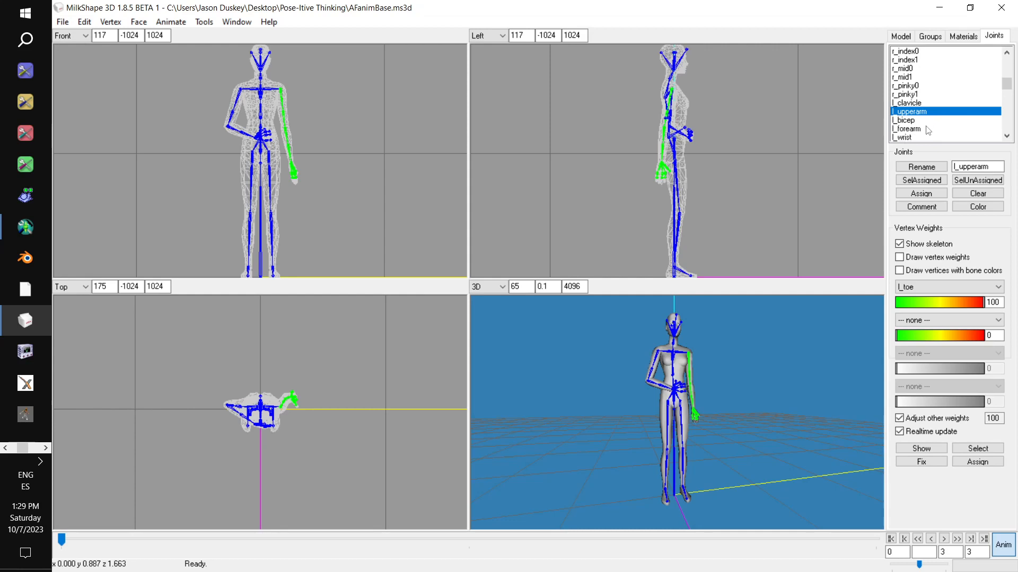
drag(823, 148, 816, 157)
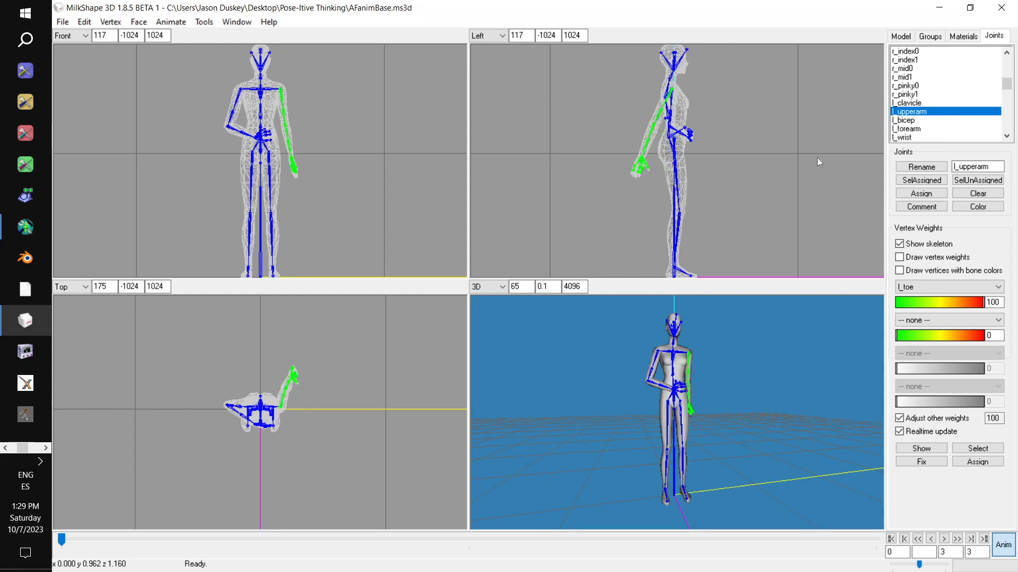
- Bend the left elbow forward with the l_forearm joint and rotate l_upperarm so the arm hangs close beside the hip
click(922, 129)
drag(373, 367, 376, 383)
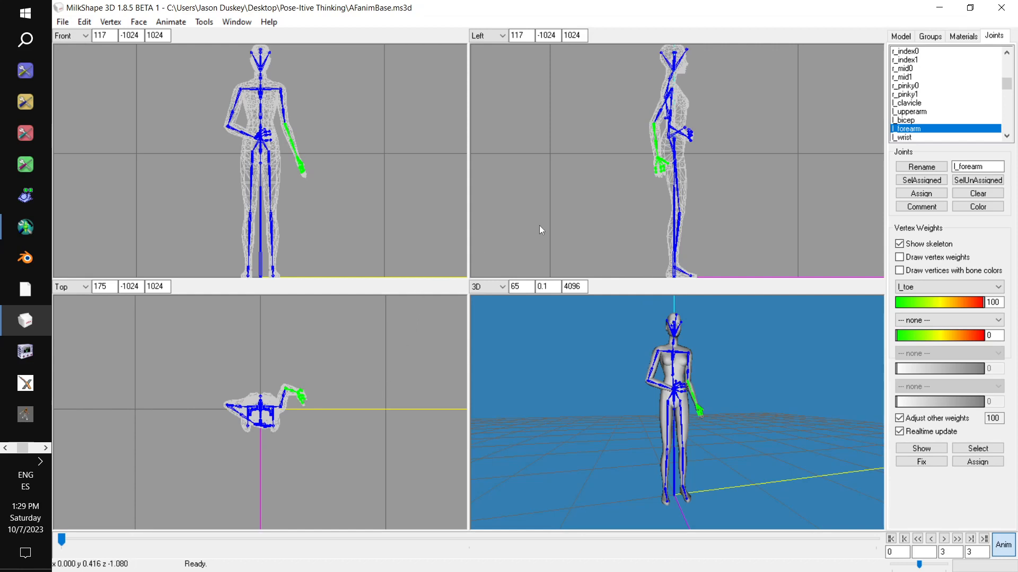
mouse_move(360, 409)
mouse_down()
mouse_move(343, 402)
mouse_move(346, 412)
mouse_up()
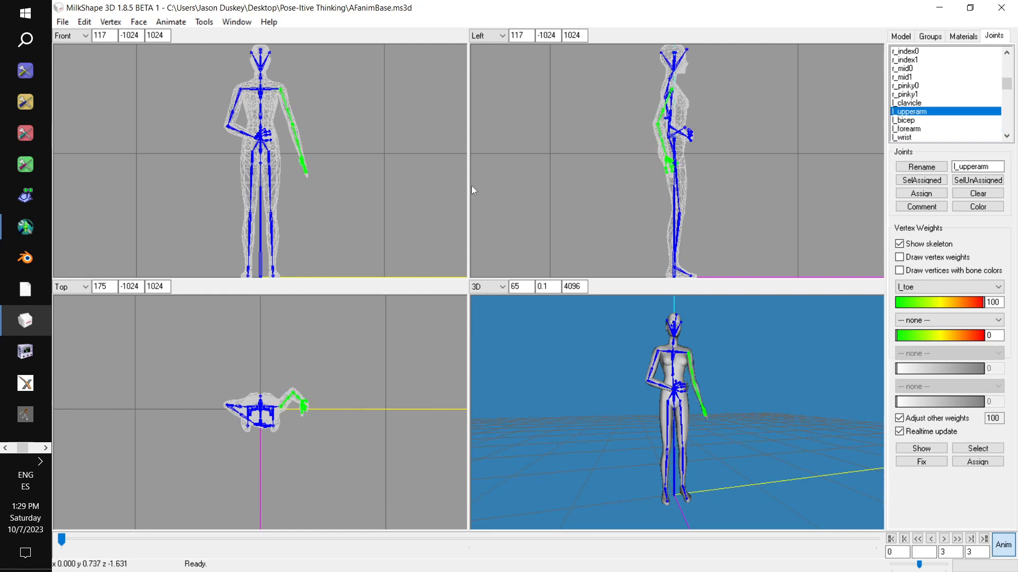
drag(432, 175, 432, 182)
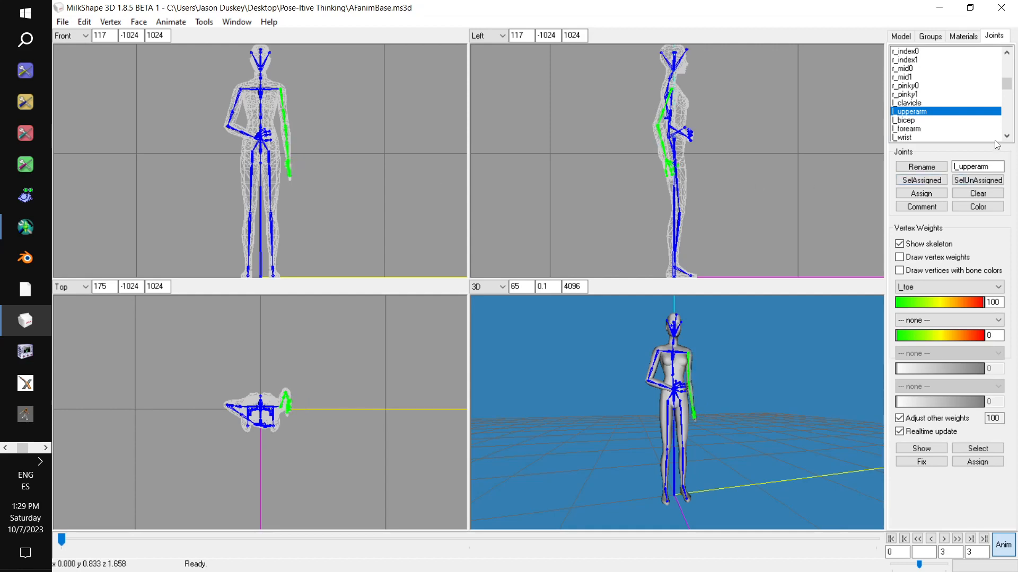
- Rotate the l_hand joint so the left palm faces the thigh
scroll(921, 133, down, 1)
click(928, 121)
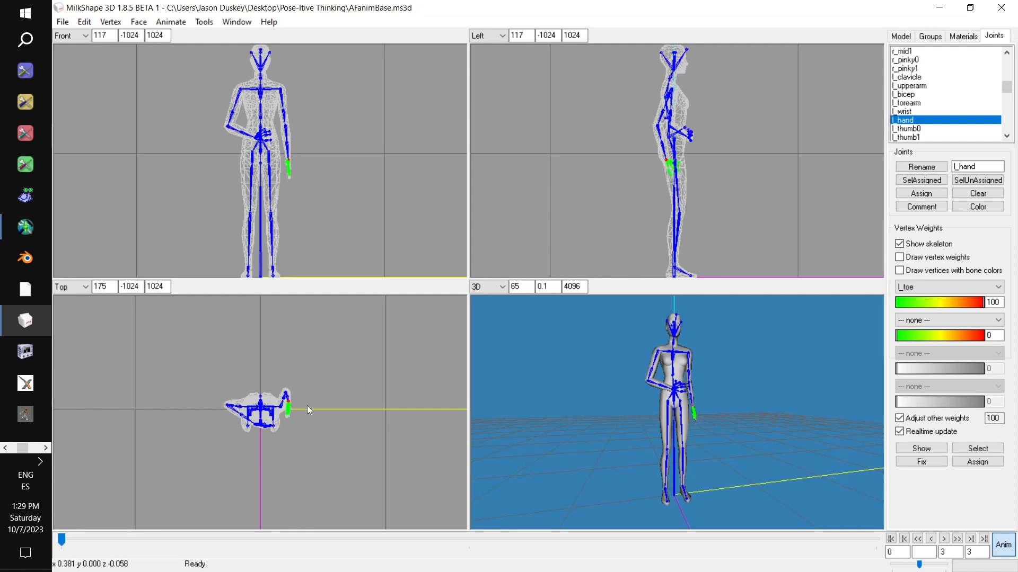
drag(310, 397, 309, 378)
drag(679, 376, 603, 390)
ctrl+drag(715, 418, 743, 380)
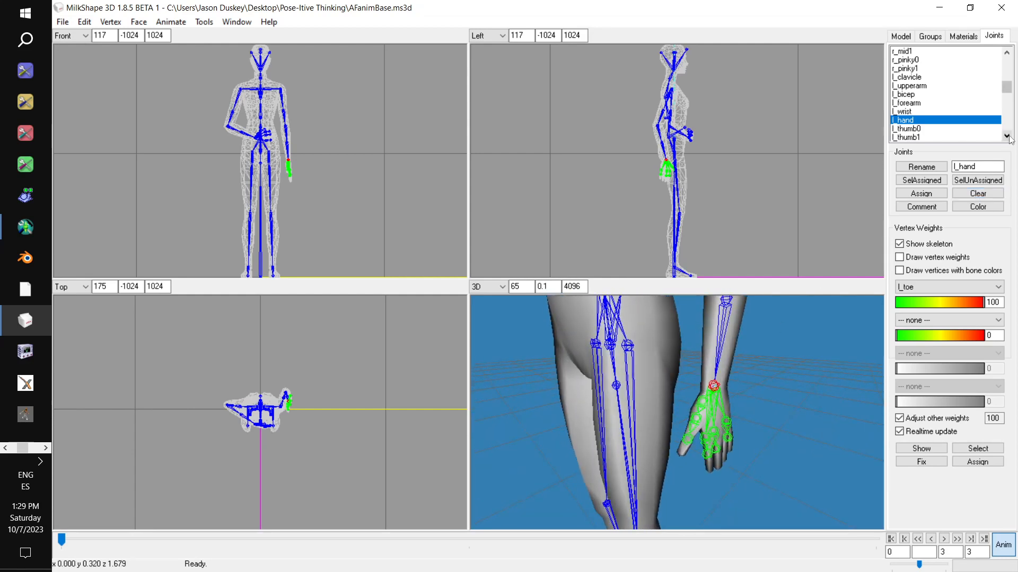
- Bend the left thumb into a relaxed position by rotating the l_thumb0, l_thumb1 and l_thumb2 joints
click(929, 130)
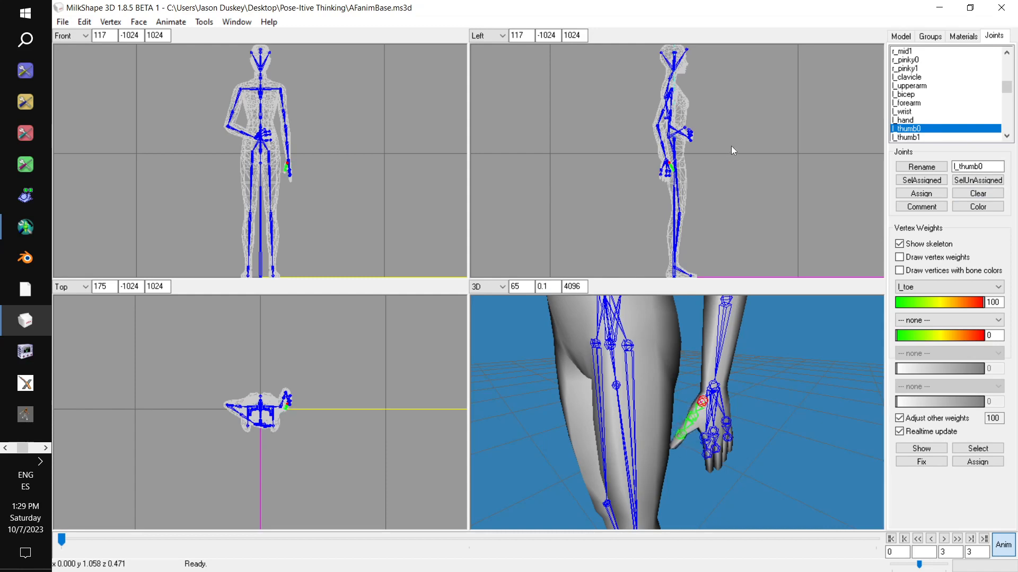
click(931, 137)
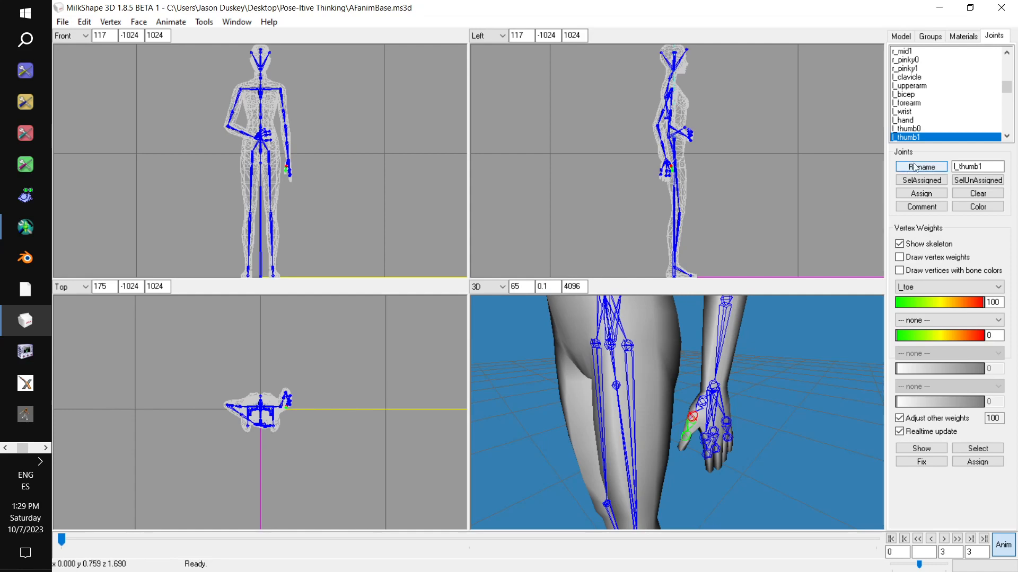
scroll(923, 109, down, 2)
click(924, 96)
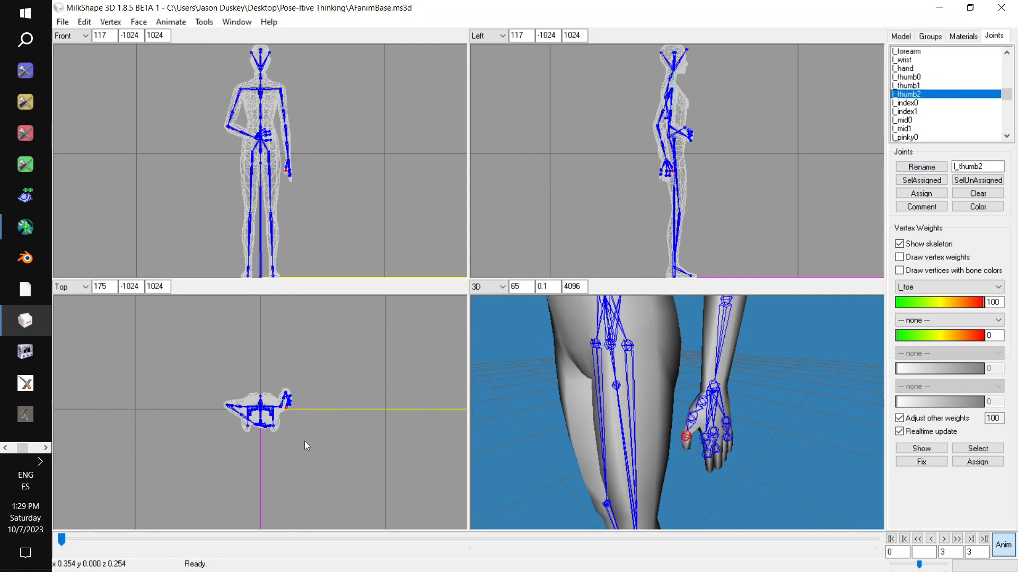
- Rotate the l_index0 joint to reposition the base of the left index finger, undoing the unwanted rotation
click(920, 104)
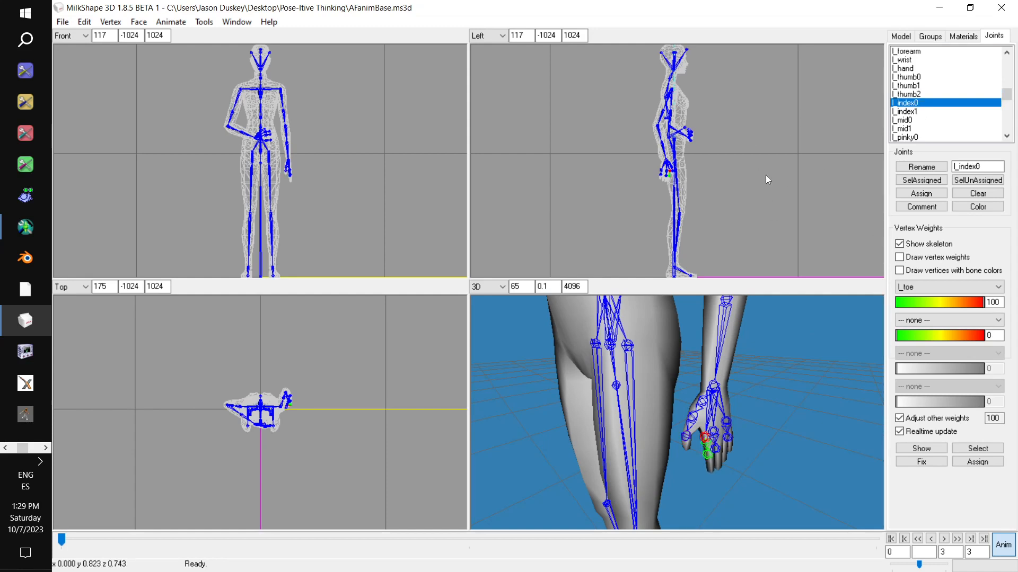
key(ctrl+z)
drag(309, 187, 327, 203)
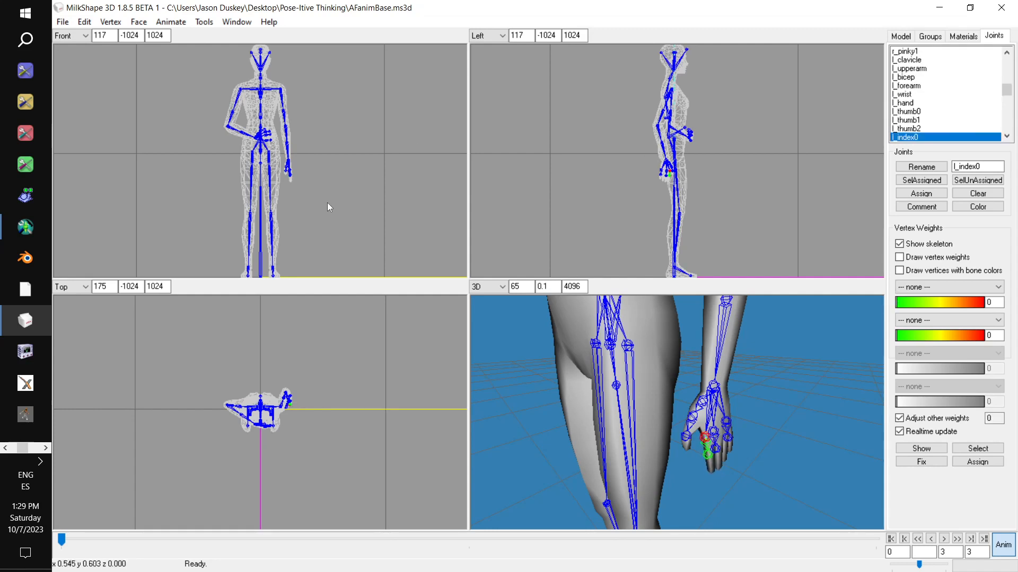
mouse_move(291, 464)
mouse_down()
mouse_move(303, 459)
mouse_move(282, 494)
mouse_move(293, 428)
mouse_move(298, 475)
mouse_move(301, 467)
mouse_up()
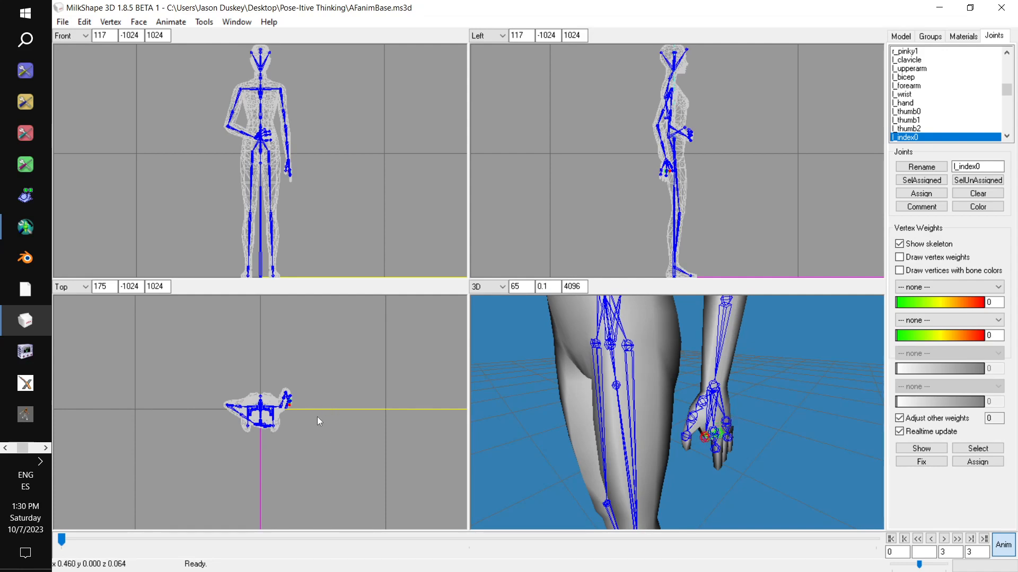
mouse_move(317, 416)
mouse_down()
mouse_move(337, 421)
mouse_move(318, 434)
mouse_up()
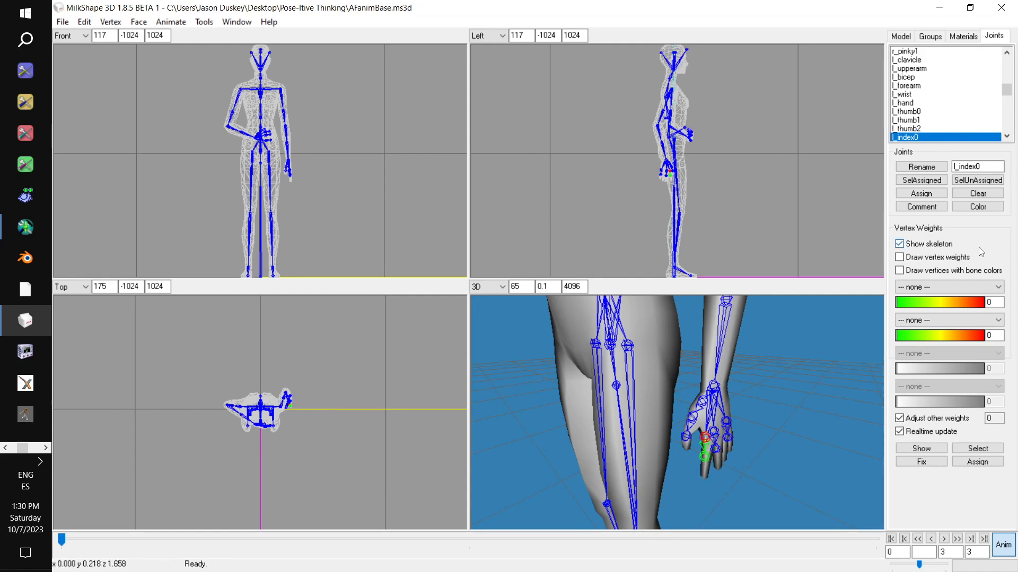
- Rotate the l_index1 joint to curl the tip of the left index finger inward, undoing the unwanted rotation
scroll(952, 120, down, 2)
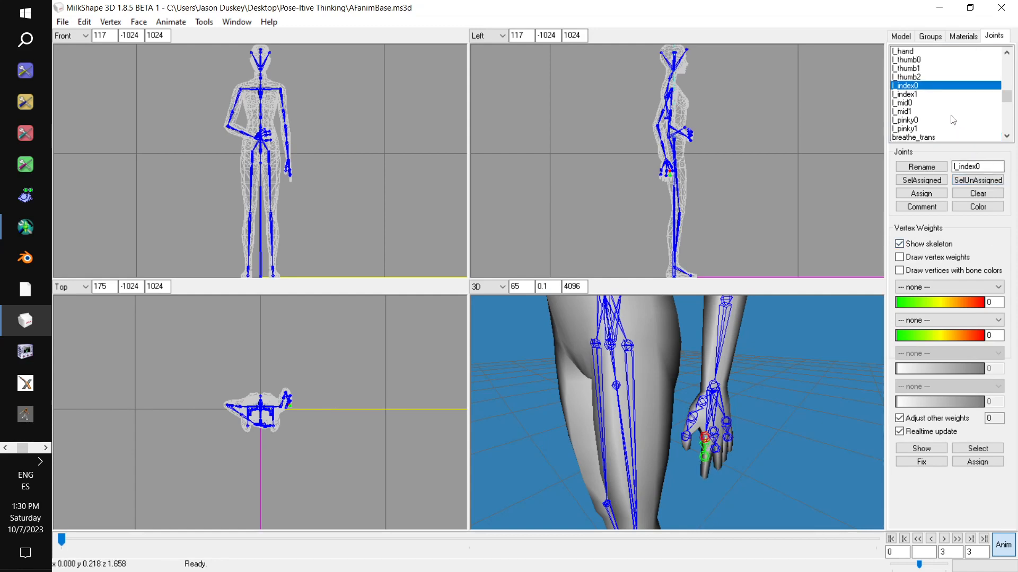
click(923, 95)
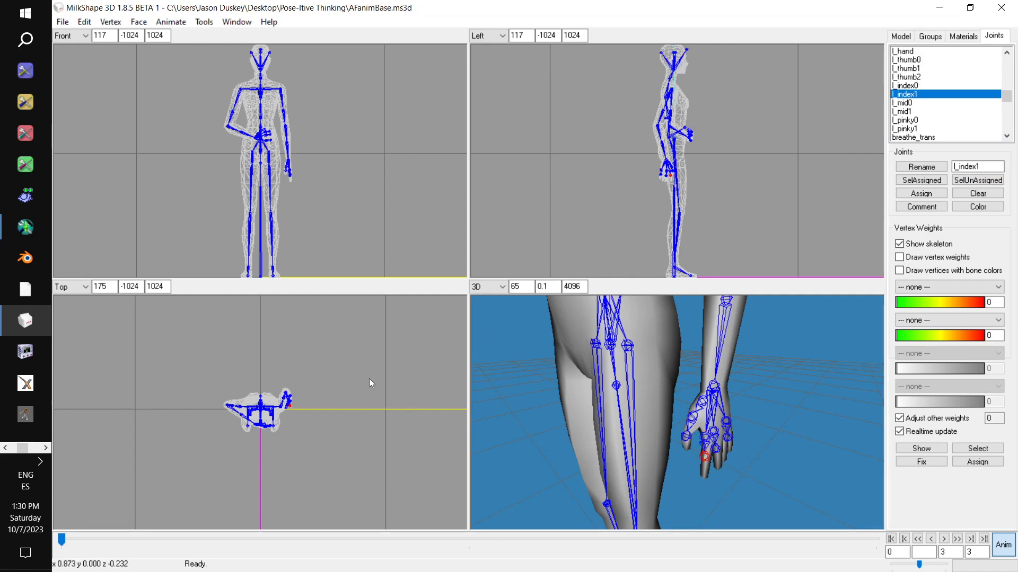
drag(360, 375, 361, 403)
key(ctrl+z)
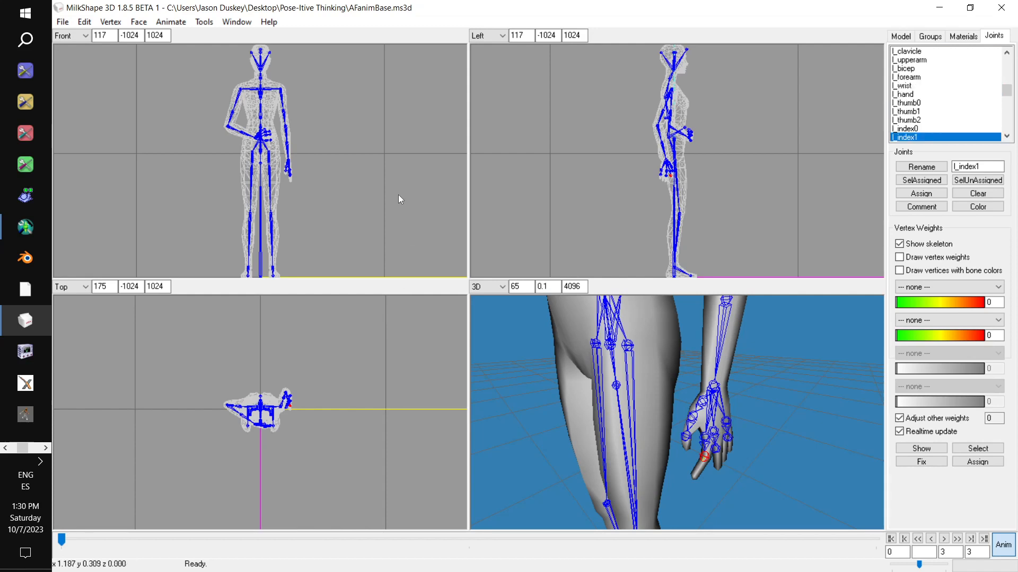
drag(399, 185, 398, 209)
- Curl the left middle finger slightly inward by rotating the l_mid0 and l_mid1 joints
scroll(920, 133, down, 1)
scroll(920, 133, down, 1)
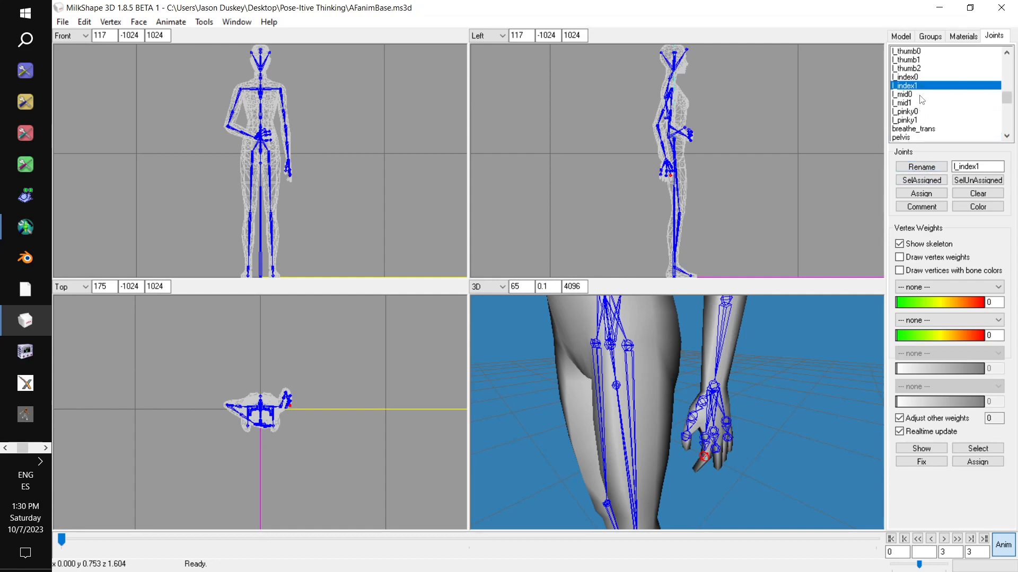
click(920, 95)
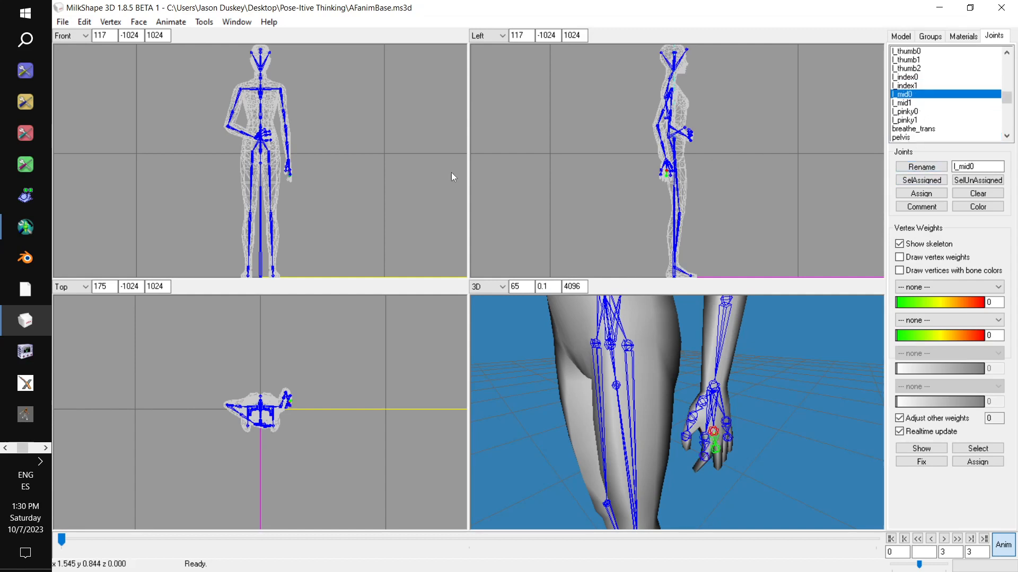
drag(358, 153, 367, 161)
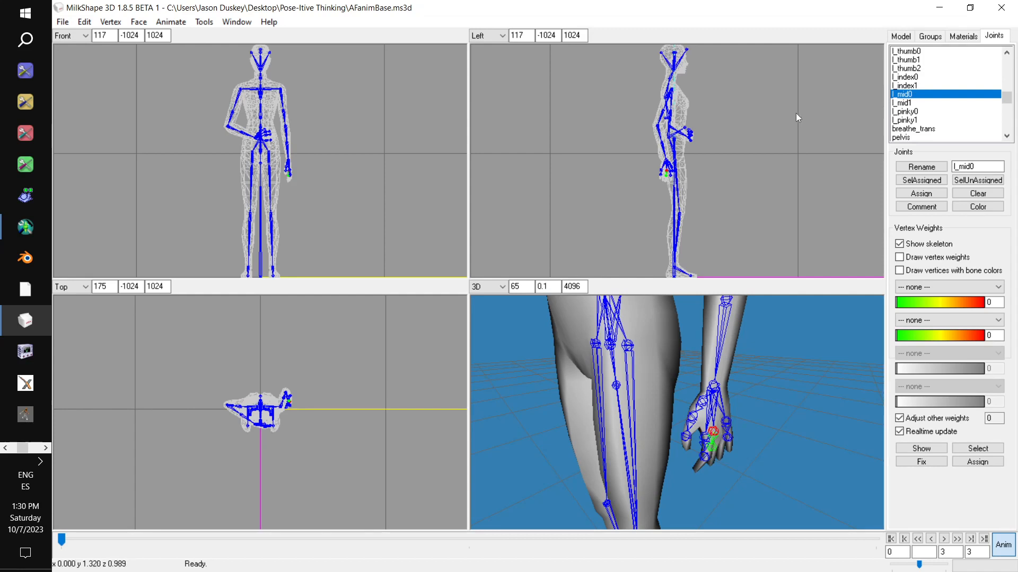
click(904, 104)
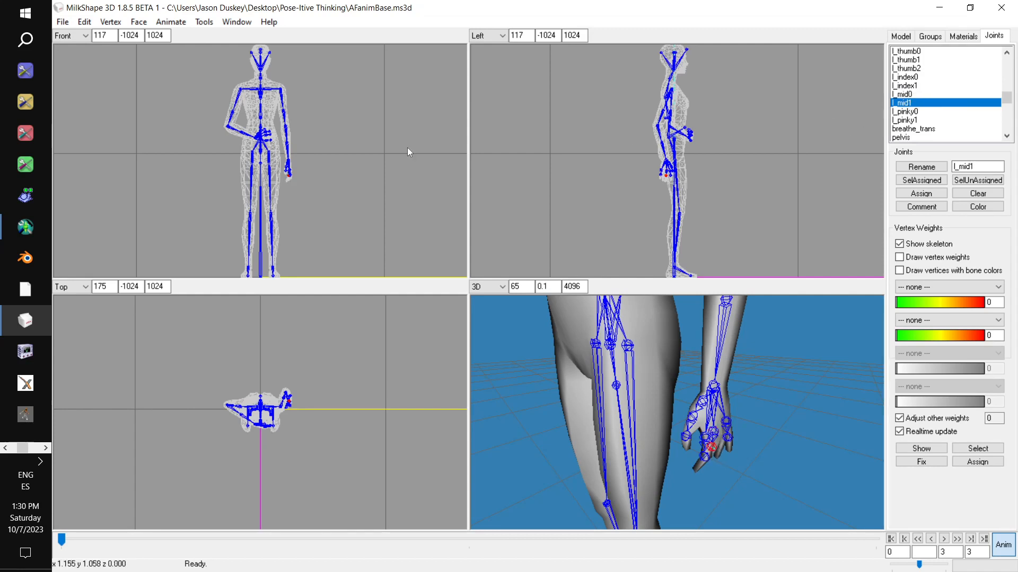
- Rotate the l_pinky0 joint to angle the base of the left pinky, setting a keyframe for the rotation
click(904, 112)
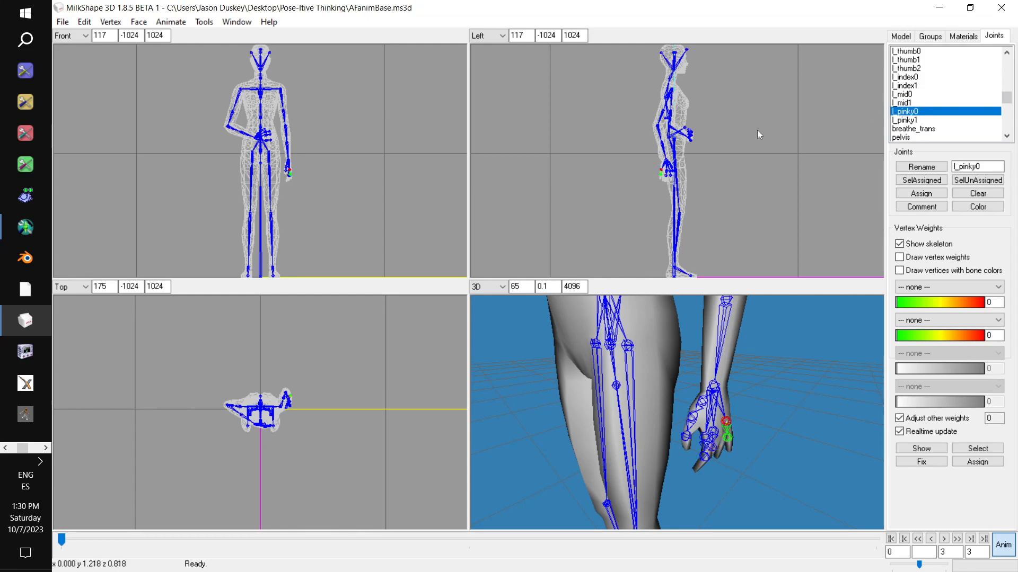
drag(746, 364, 665, 362)
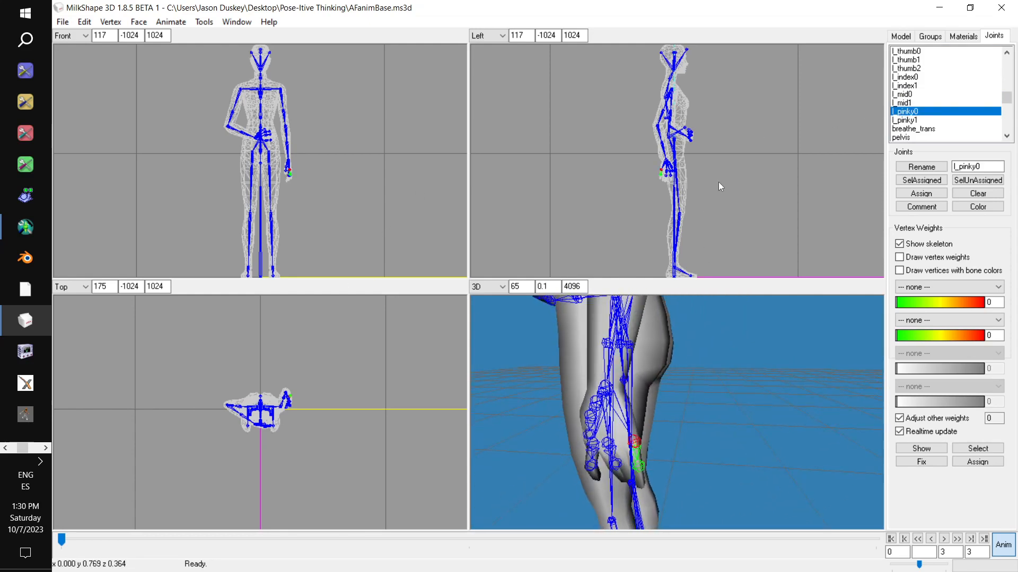
drag(719, 180, 723, 191)
key(ctrl+k)
drag(318, 410, 320, 396)
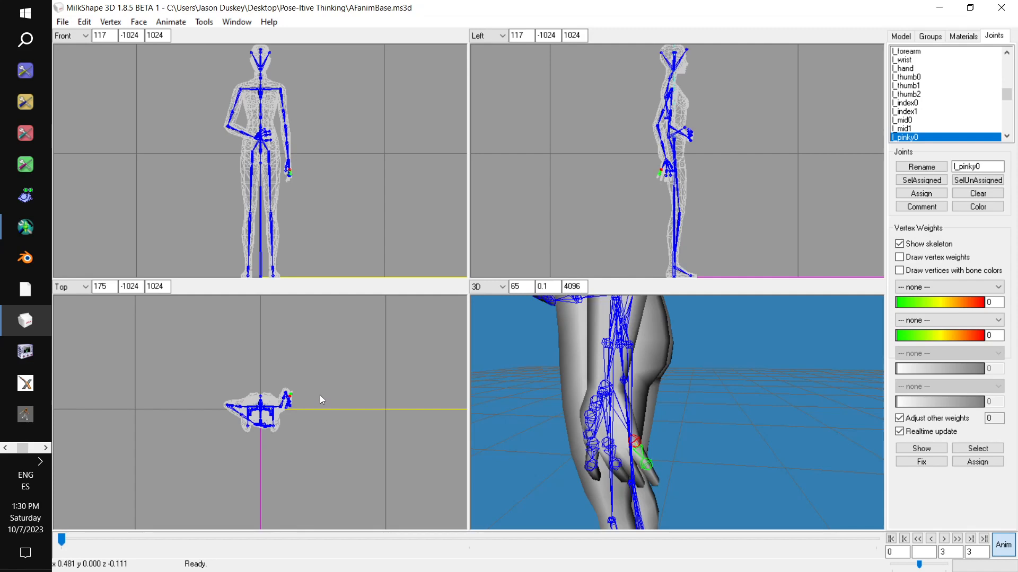
- Rotate the l_pinky1 joint to bend the tip of the left pinky
scroll(923, 107, down, 2)
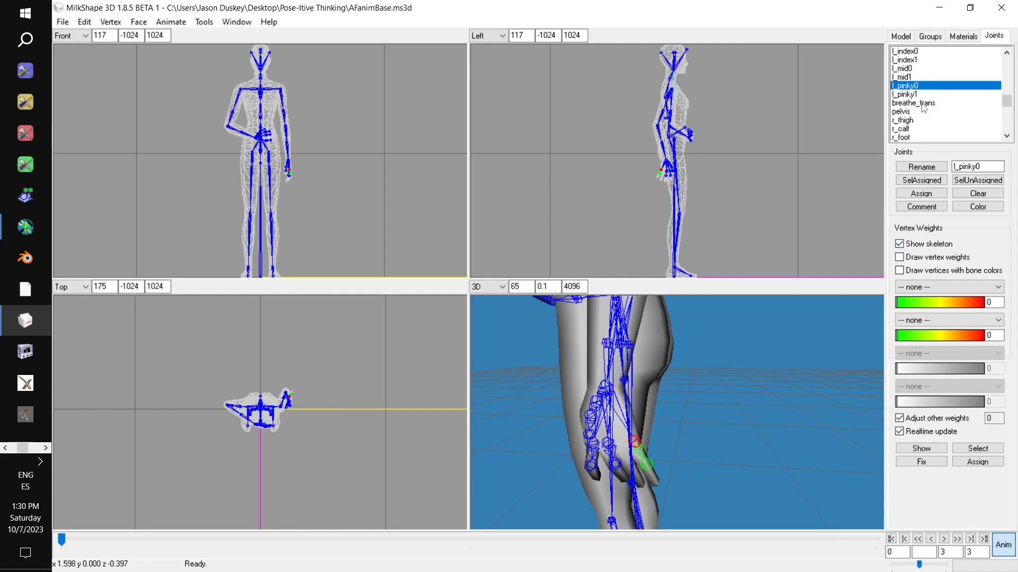
click(921, 95)
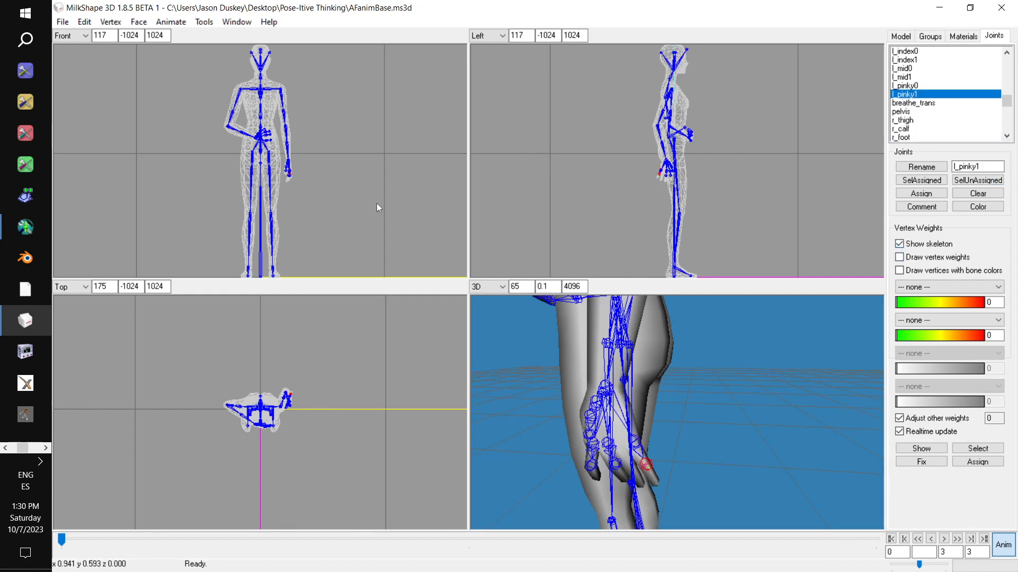
drag(360, 210, 366, 238)
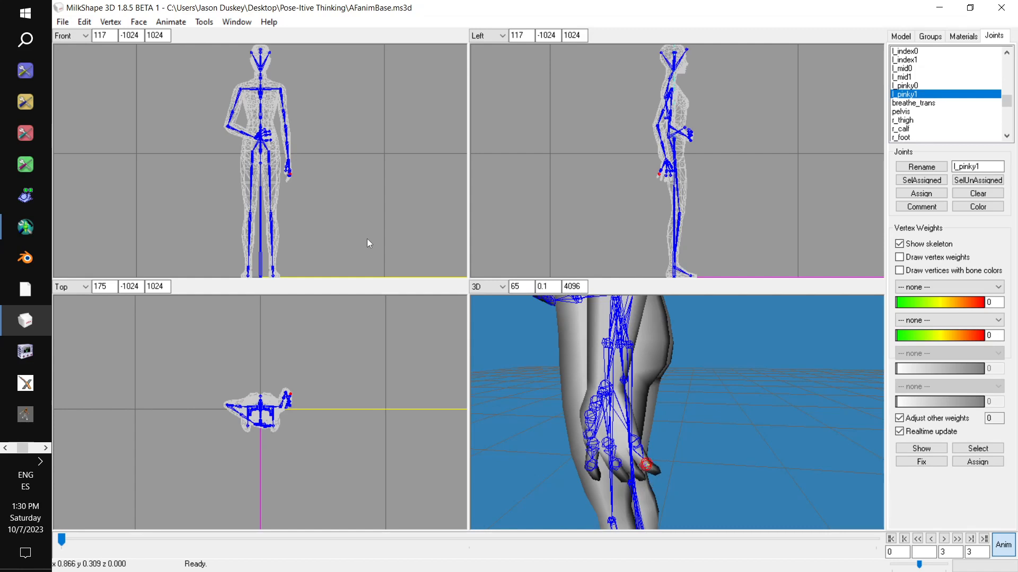
- Swing the right leg outward and backward by rotating the r_thigh joint in the front and side views
drag(635, 367, 758, 389)
scroll(699, 361, down, 5)
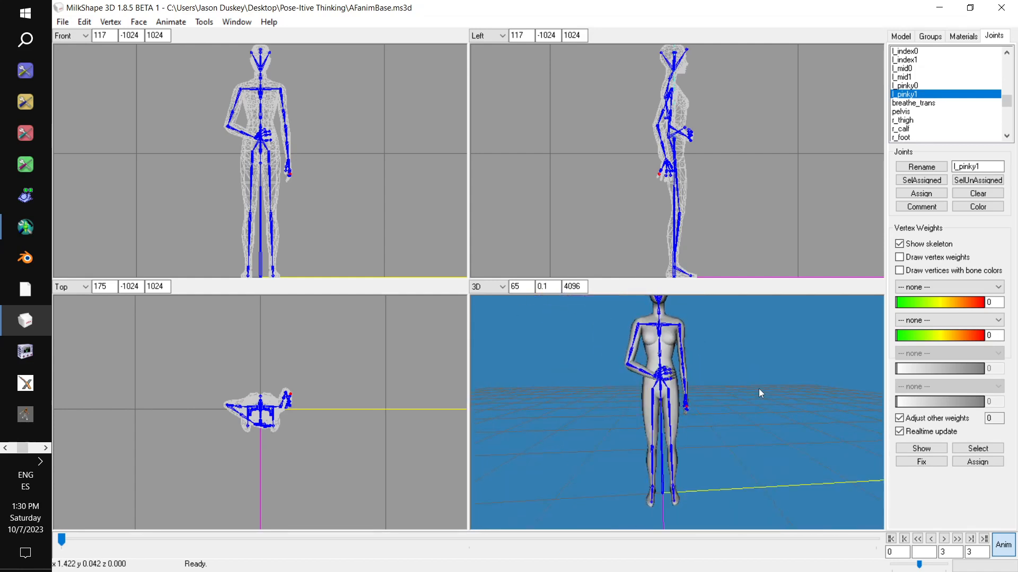
click(908, 121)
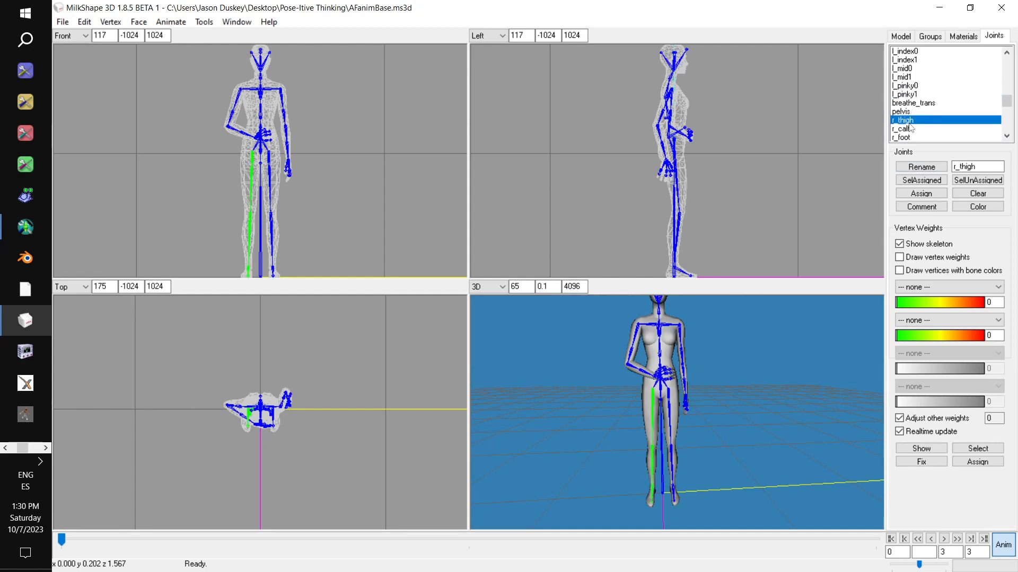
drag(370, 212, 368, 212)
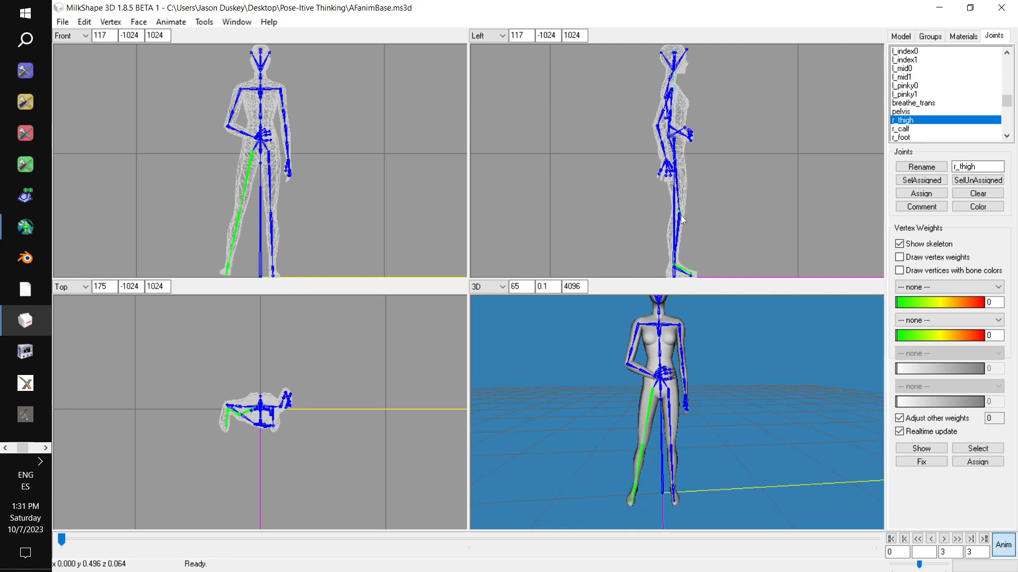
drag(713, 218, 704, 227)
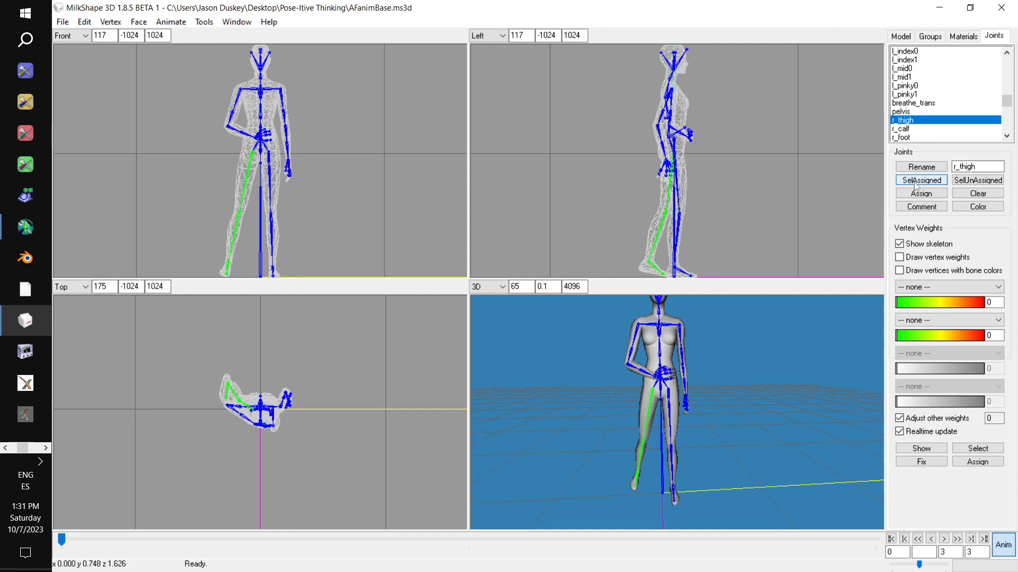
- Bend the right knee by rotating the r_calf joint backward in the side view
click(904, 128)
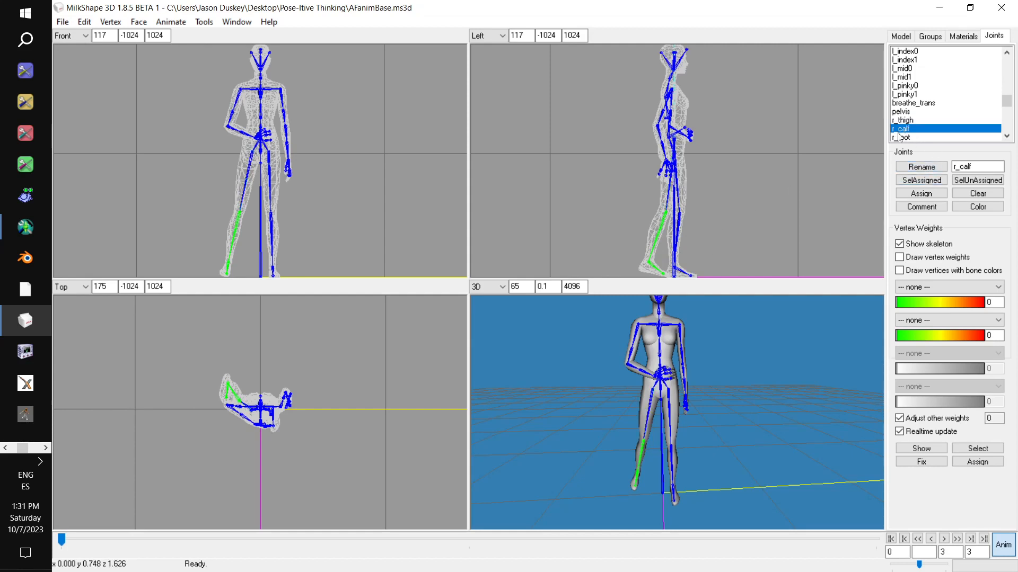
drag(743, 152, 729, 198)
click(903, 137)
- Swing the left leg outward and forward by rotating the l_thigh joint in the front, top and side views
scroll(914, 111, down, 1)
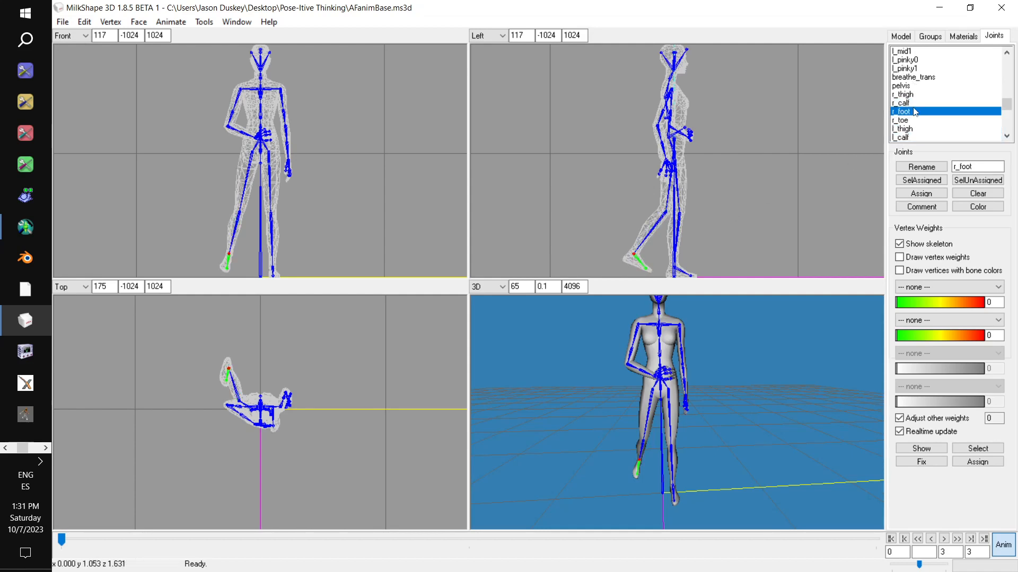
click(907, 128)
drag(750, 179, 752, 176)
drag(344, 246, 351, 242)
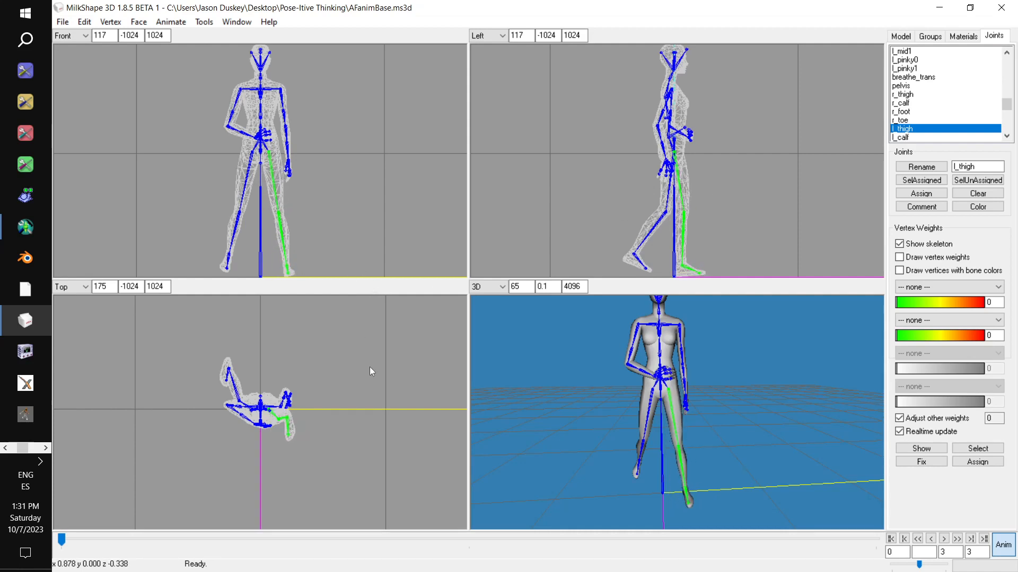
drag(370, 371, 372, 367)
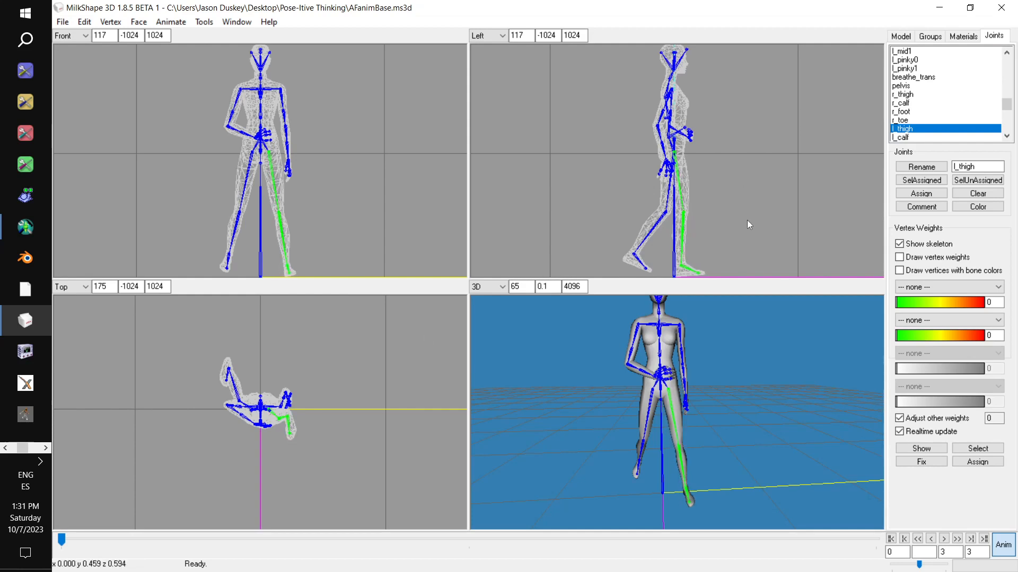
drag(746, 221, 749, 222)
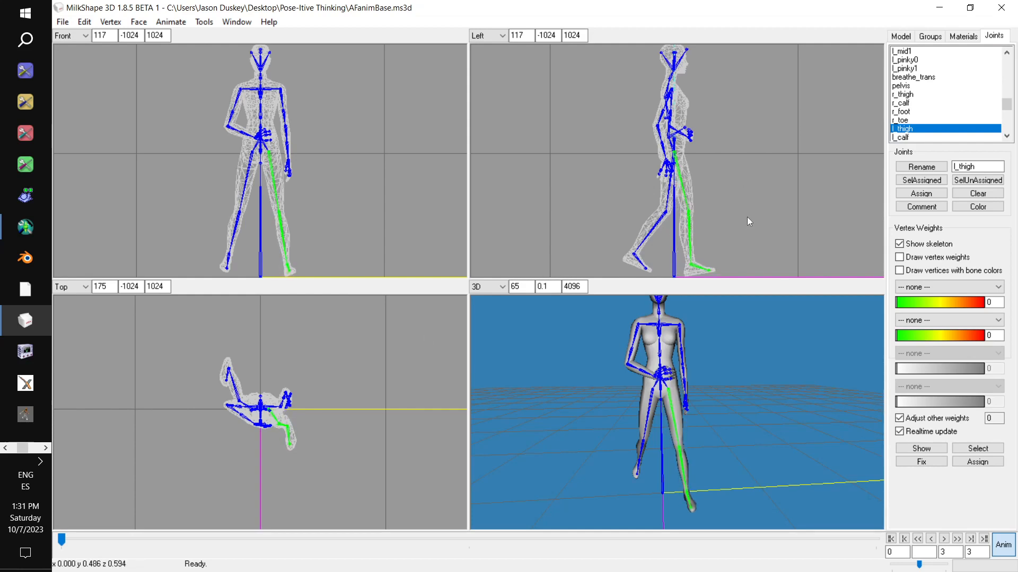
- Bend the left knee slightly by rotating the l_calf joint backward in the side view
click(906, 138)
drag(771, 170, 771, 180)
scroll(915, 112, down, 2)
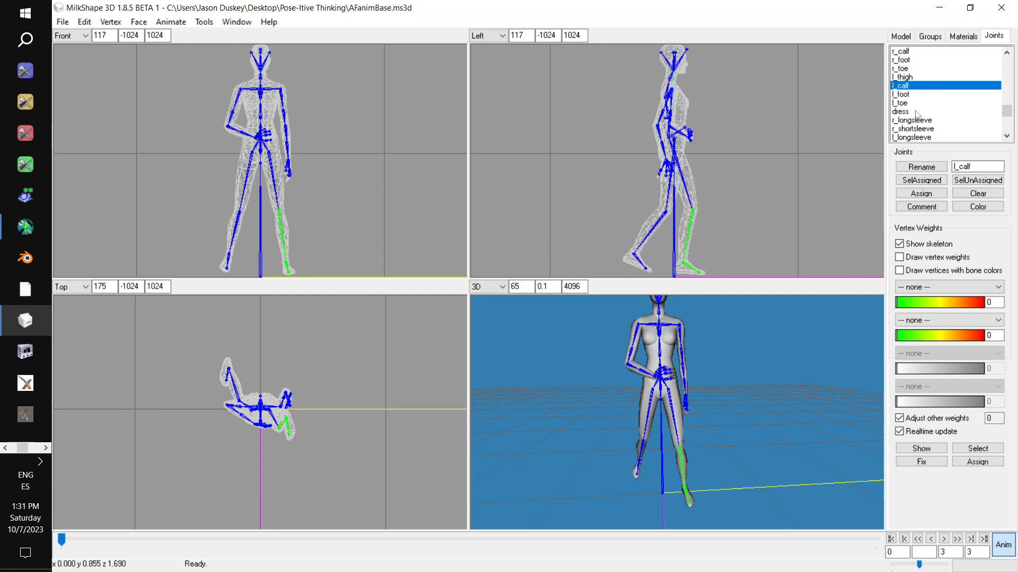
- Move the root_trans joint straight down until the left foot rests on the ground line, and set a keyframe
click(907, 95)
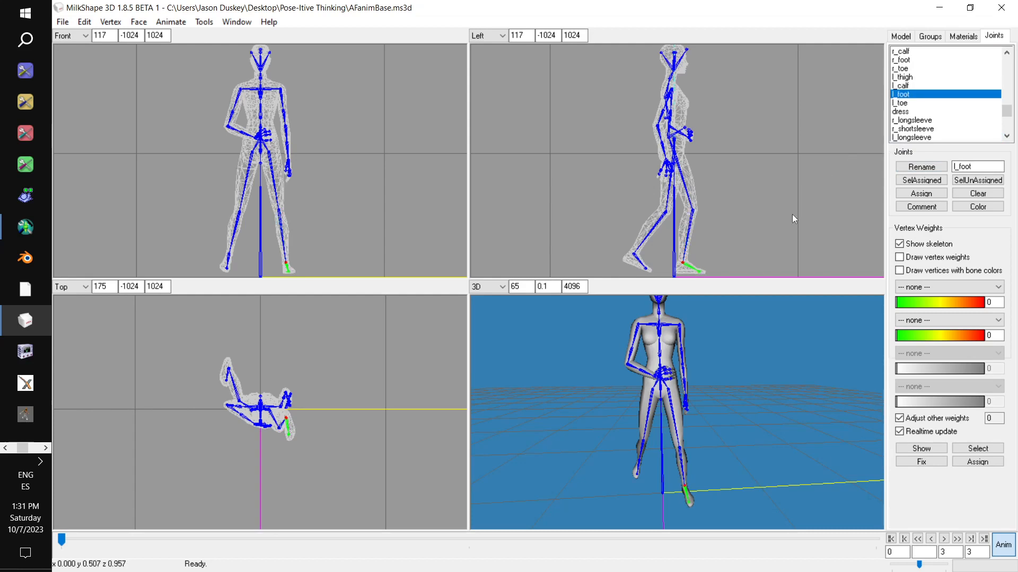
ctrl+drag(787, 216, 760, 29)
ctrl+drag(776, 183, 796, 116)
shift+drag(788, 151, 783, 20)
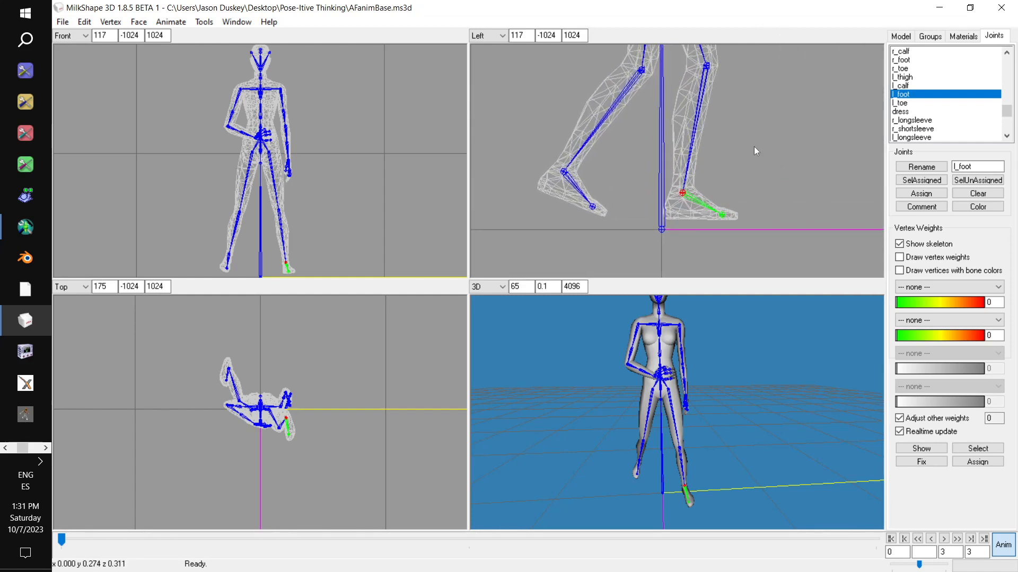
scroll(943, 99, up, 6)
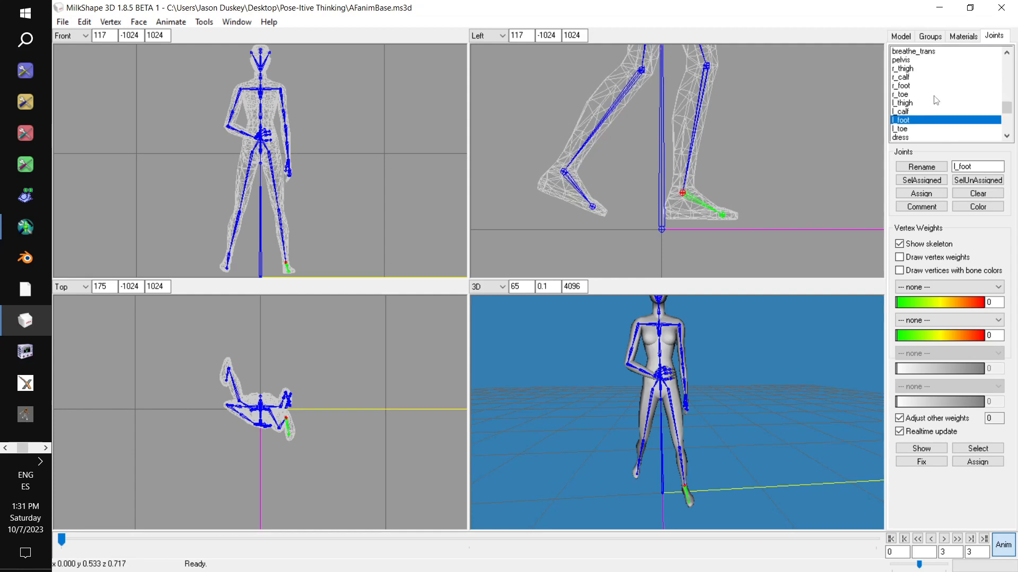
scroll(943, 101, up, 5)
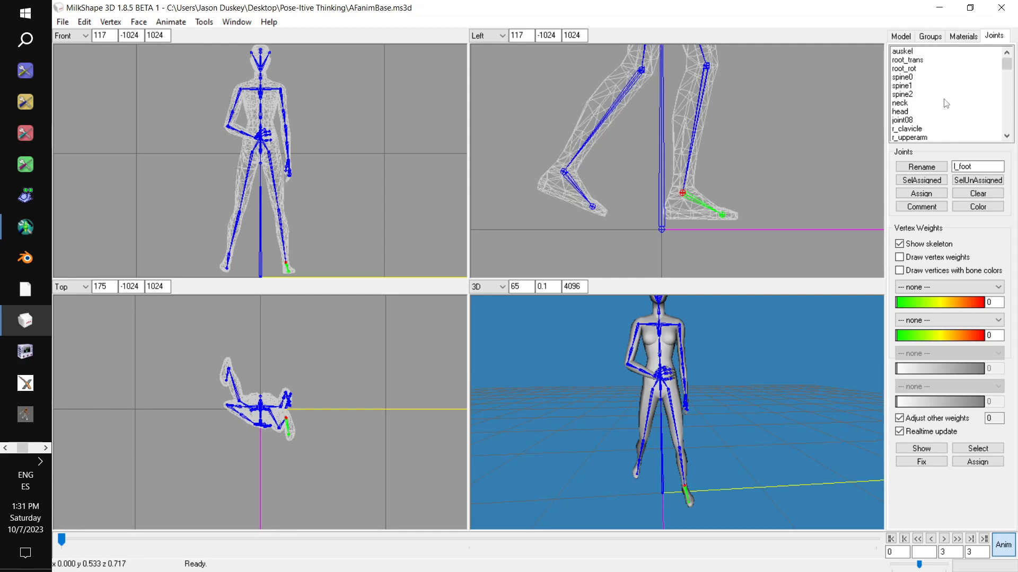
click(925, 62)
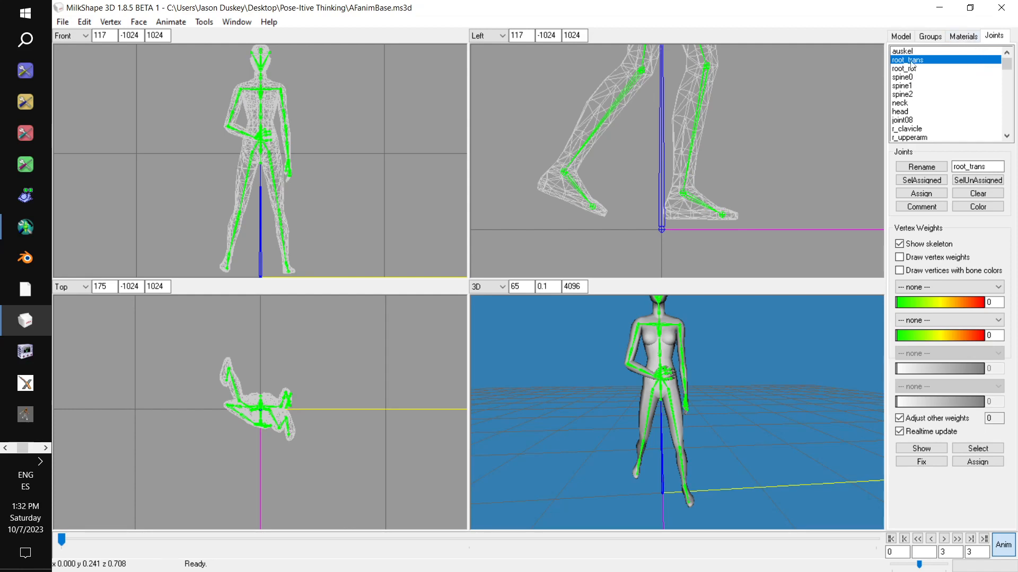
click(902, 36)
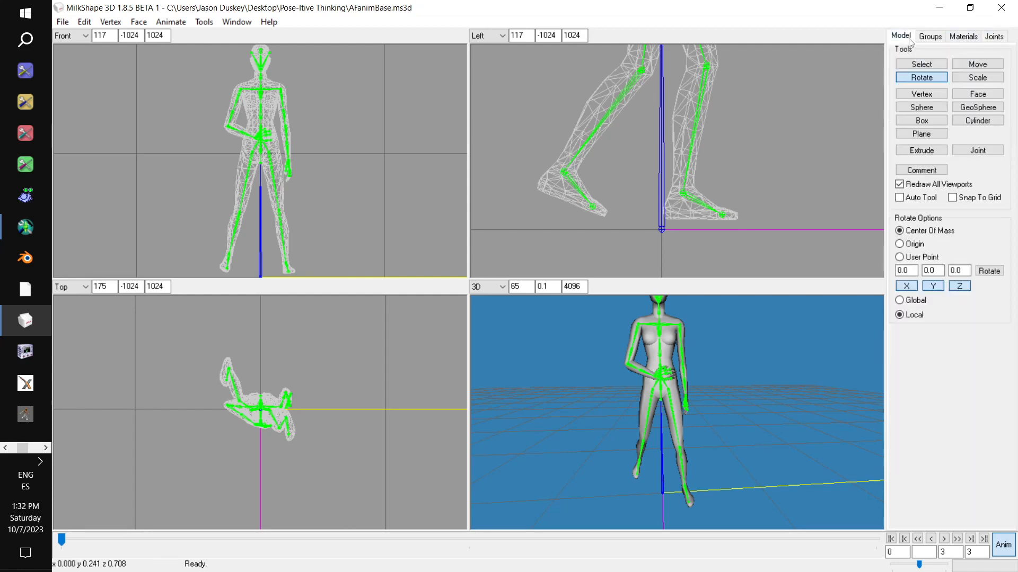
click(980, 64)
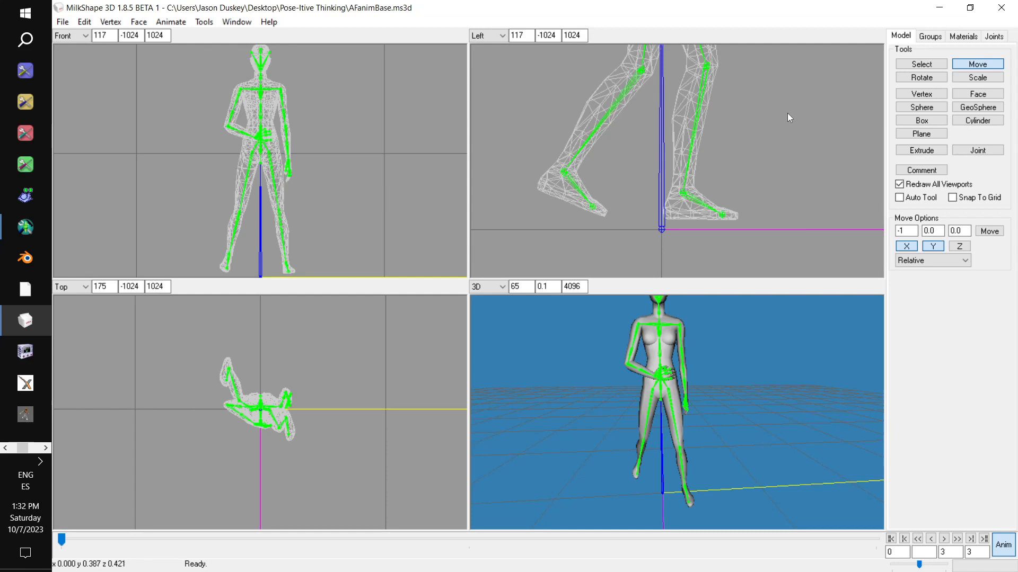
drag(787, 113, 787, 124)
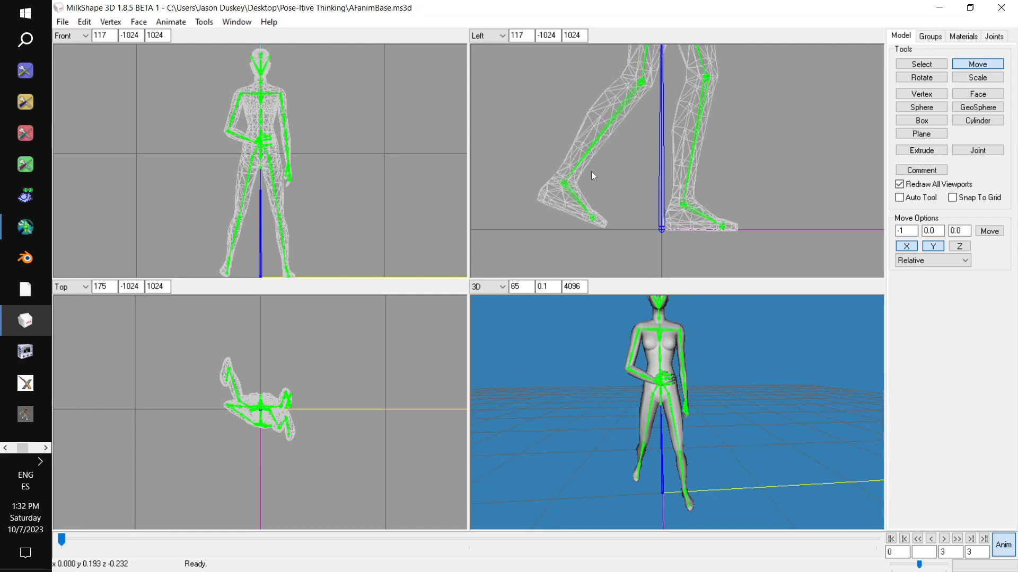
click(171, 22)
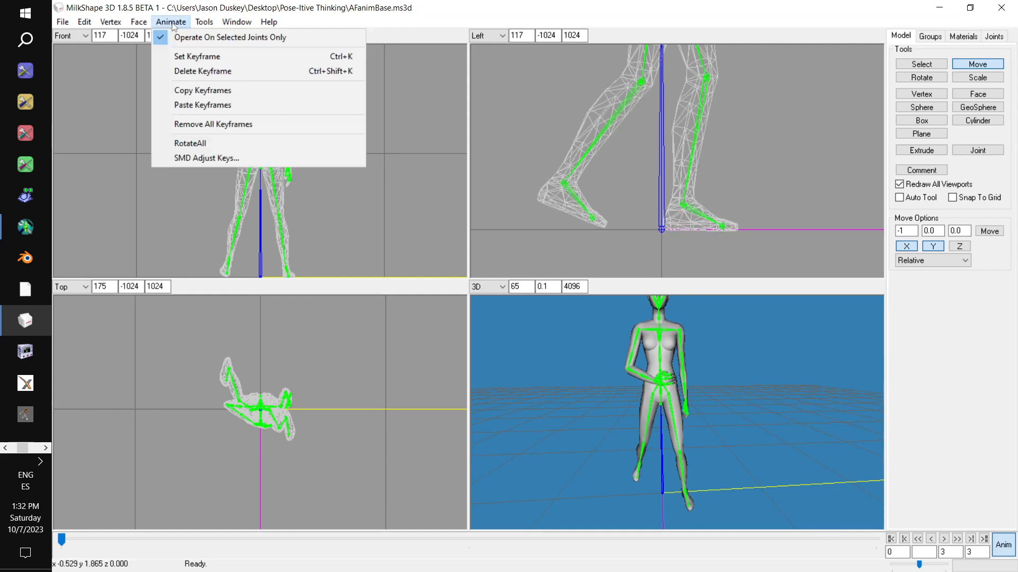
click(192, 57)
- Examine the full-body pose from several angles in the 3D view, including an enlarged front view
drag(656, 353, 622, 355)
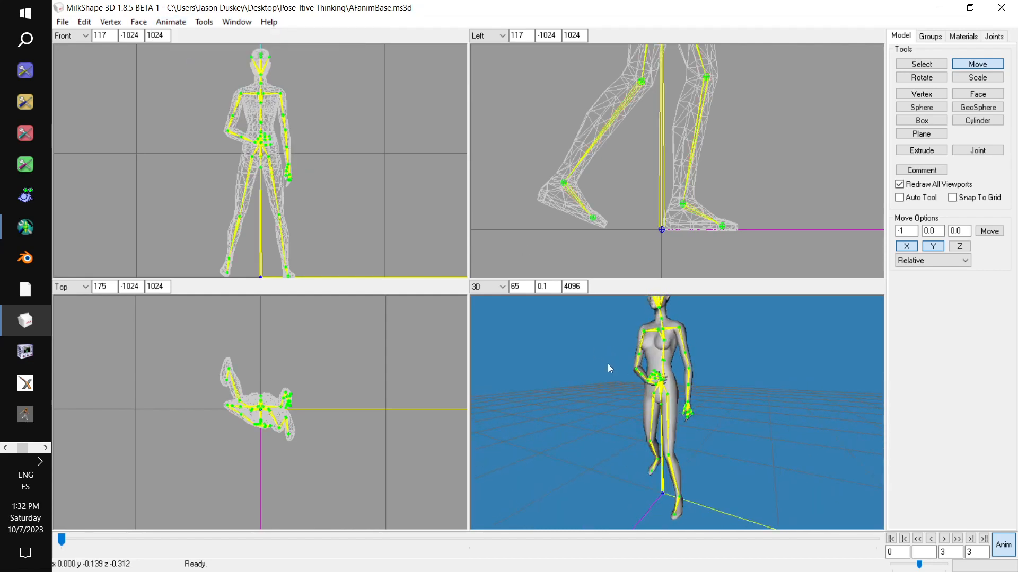
key(Return)
drag(618, 380, 658, 368)
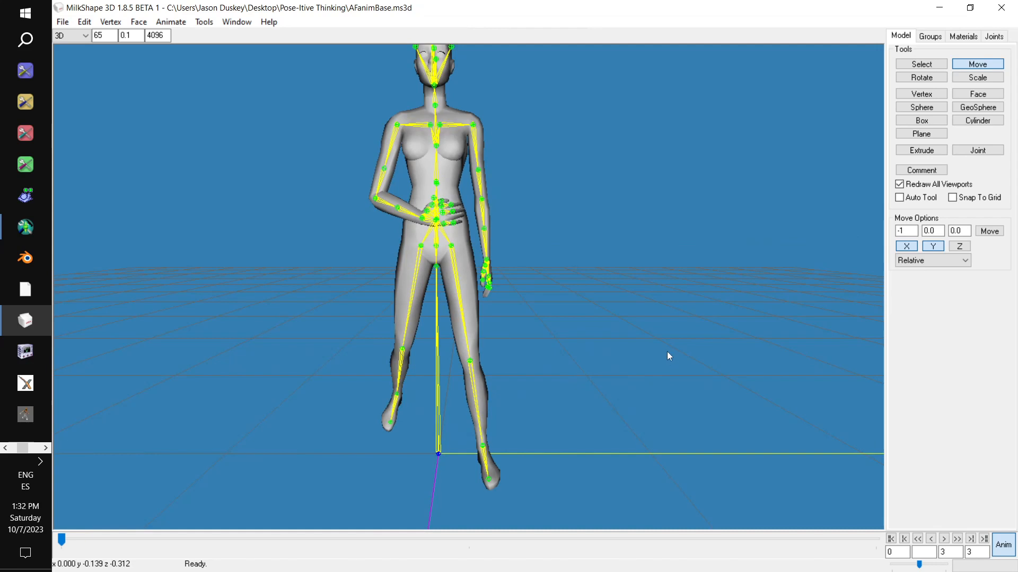
click(644, 345)
drag(619, 375, 699, 378)
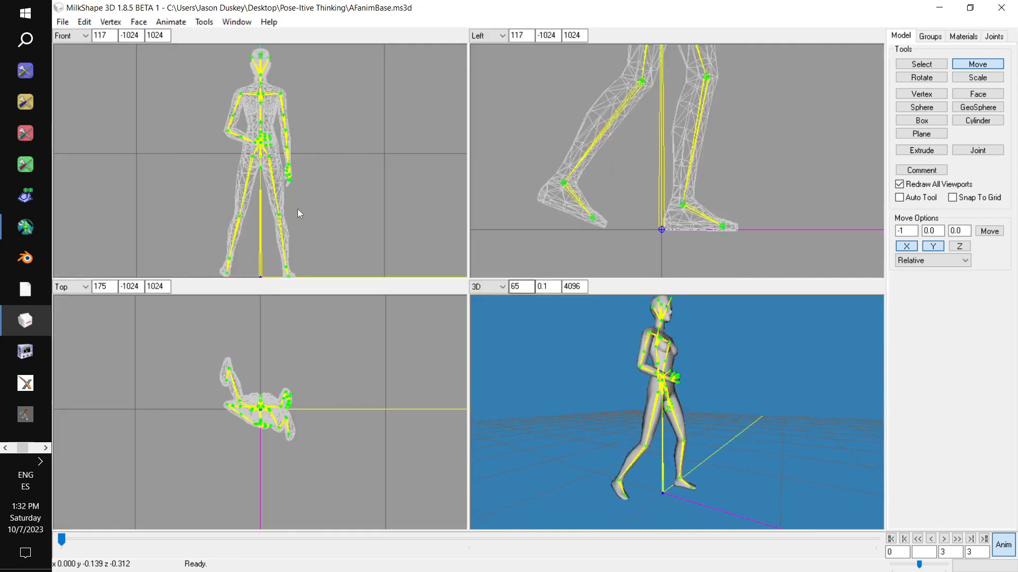
- Save the posed model while in animation mode as Panchita2 in the Desktop's Pose-Itive Thinking folder
click(62, 24)
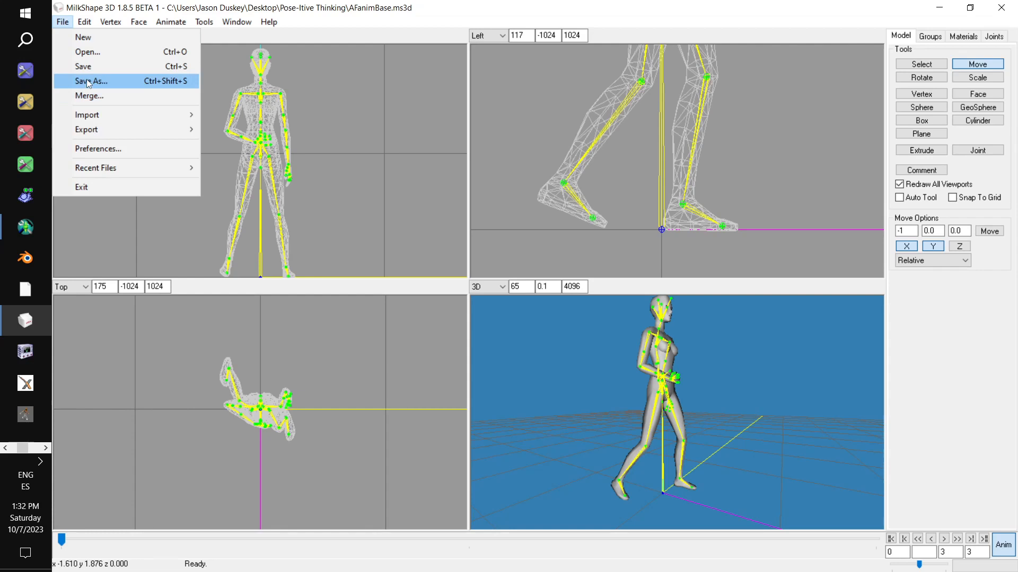
click(89, 82)
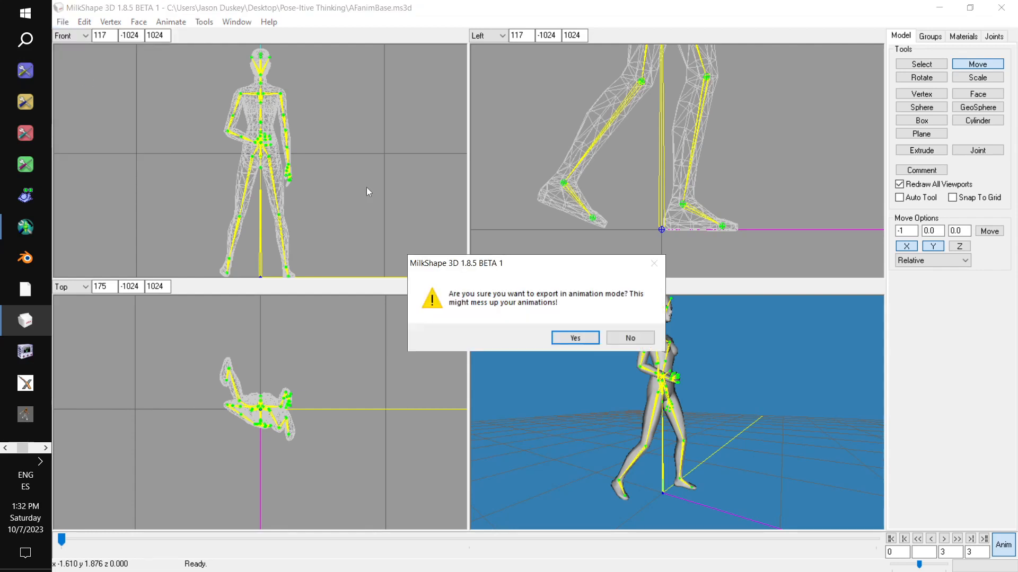
click(578, 337)
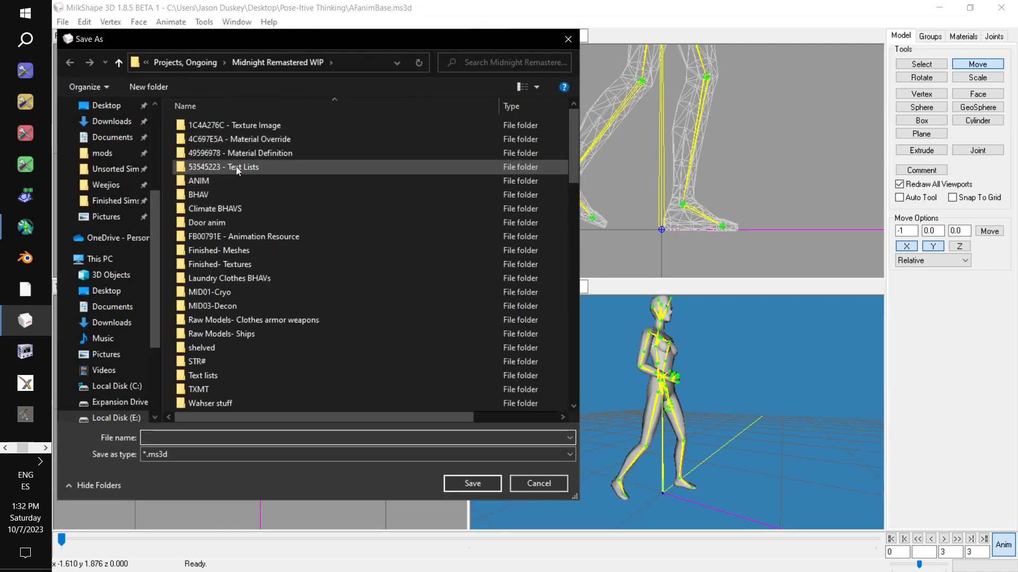
scroll(128, 283, up, 4)
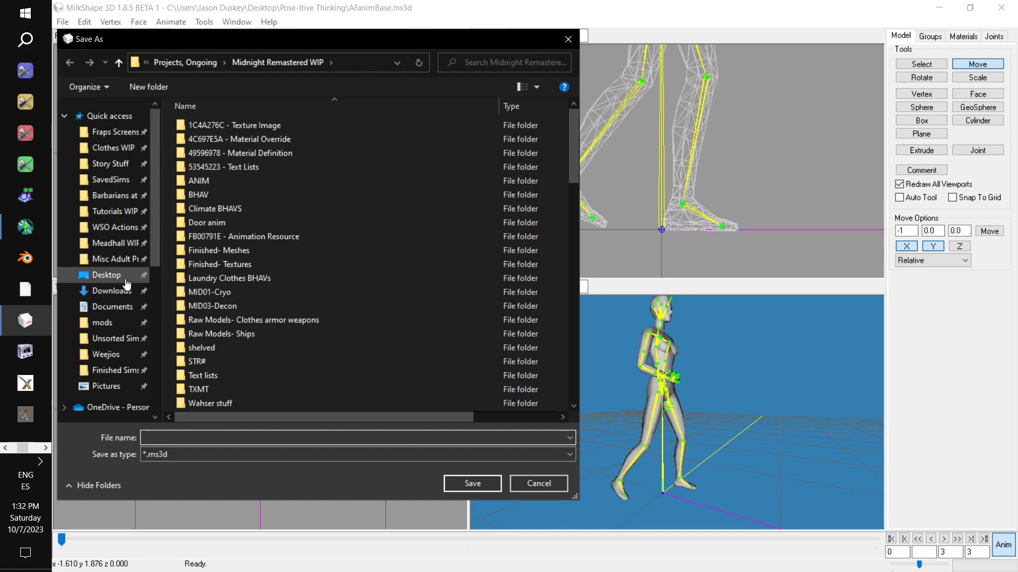
click(127, 280)
double_click(246, 193)
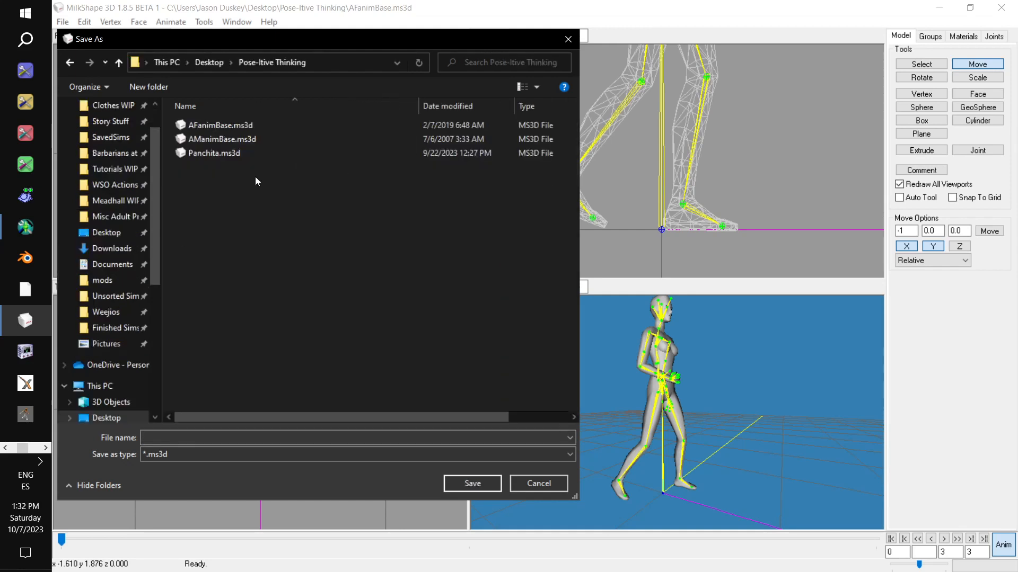
click(256, 153)
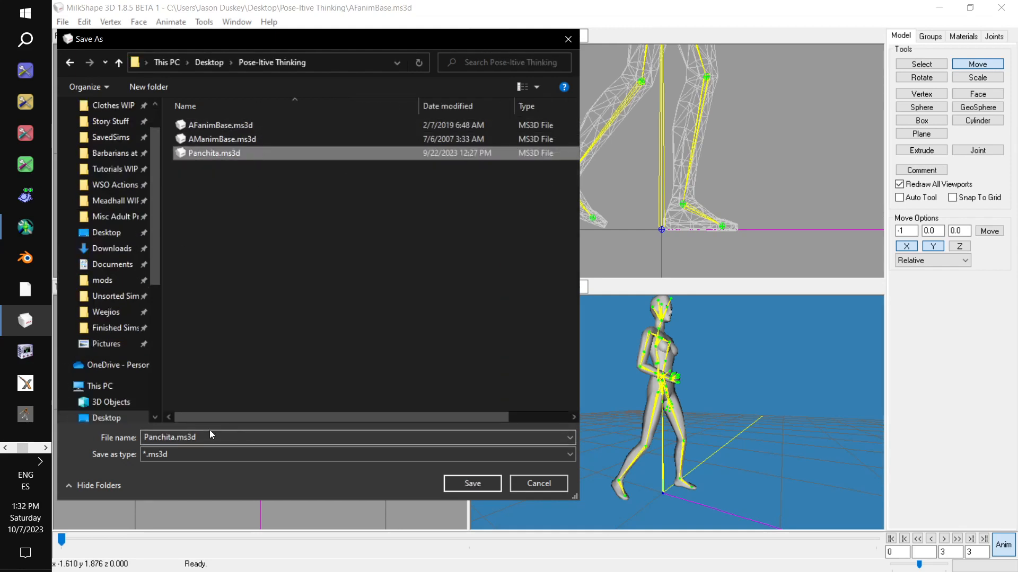
drag(198, 438, 172, 439)
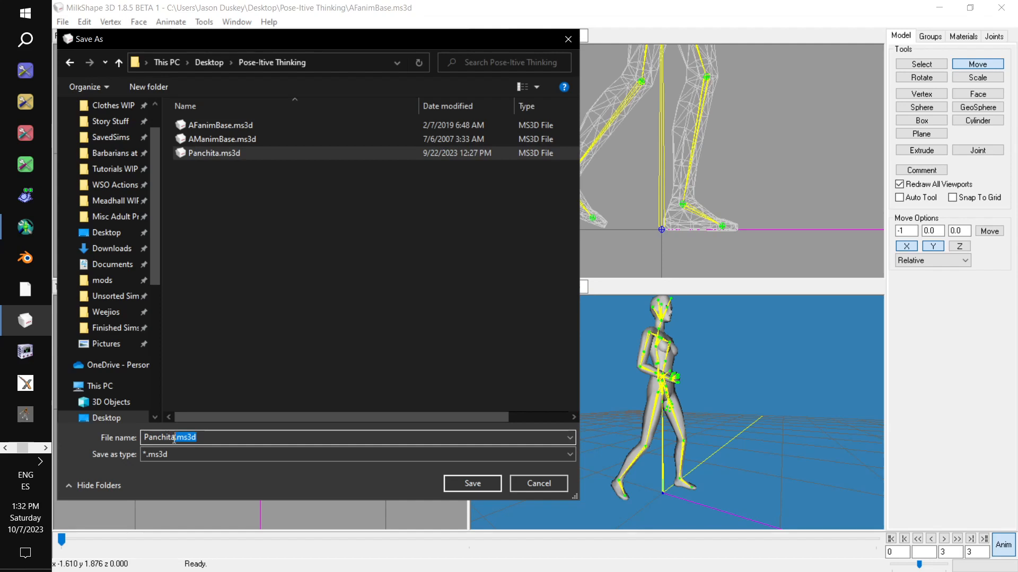
text(2)
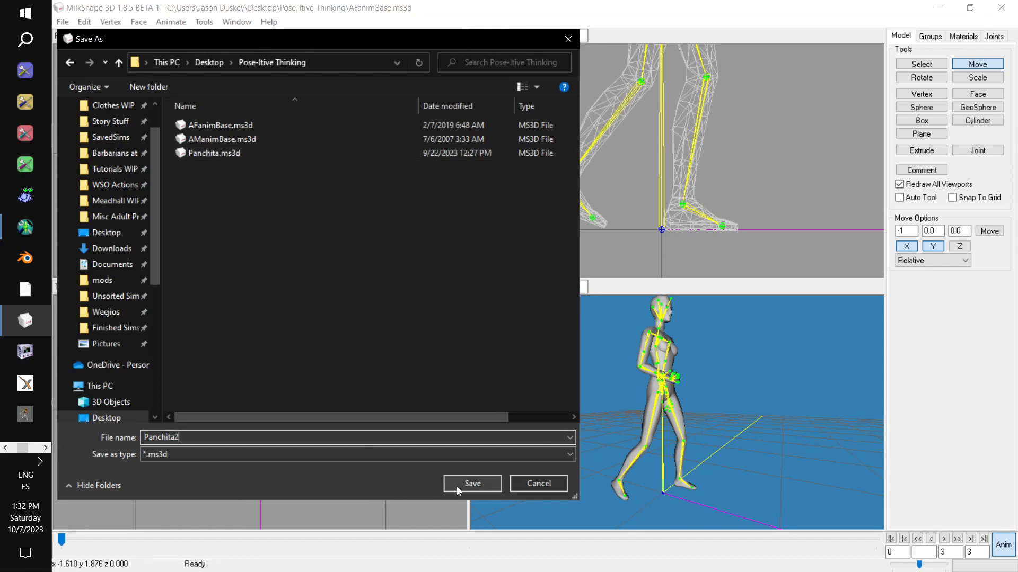
click(488, 484)
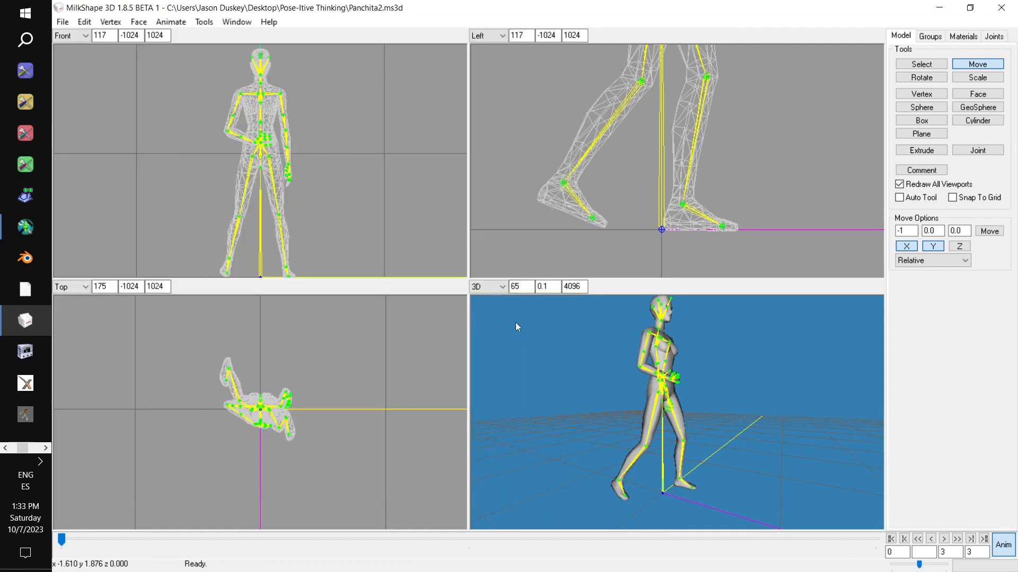
- Export the pose with Sims2 AniMesh ANIM Exporter V1.0.1 as lele-panchita2, using object name auskel, length 4000 ms and Body Animation
click(62, 22)
mouse_move(126, 133)
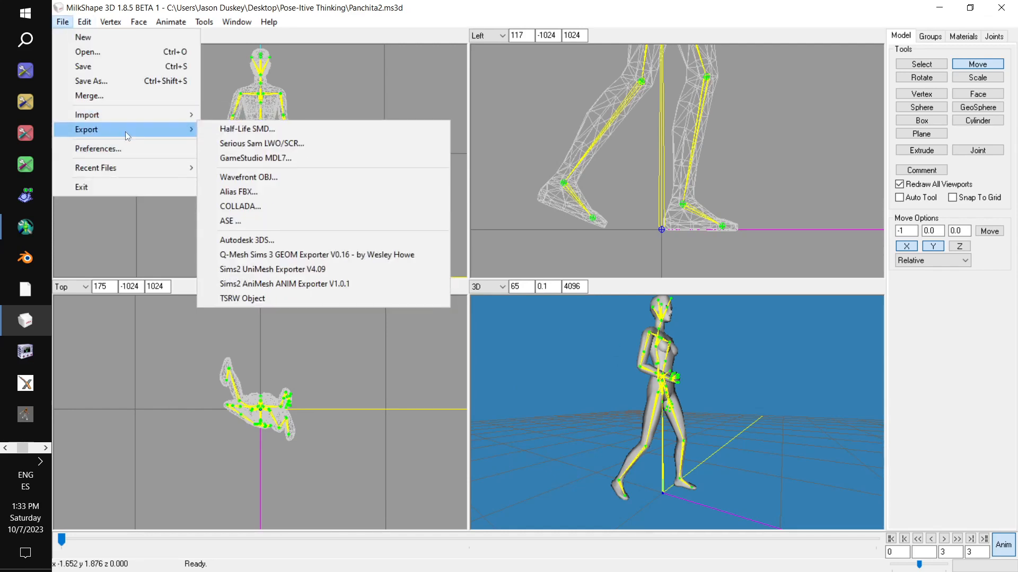
click(334, 286)
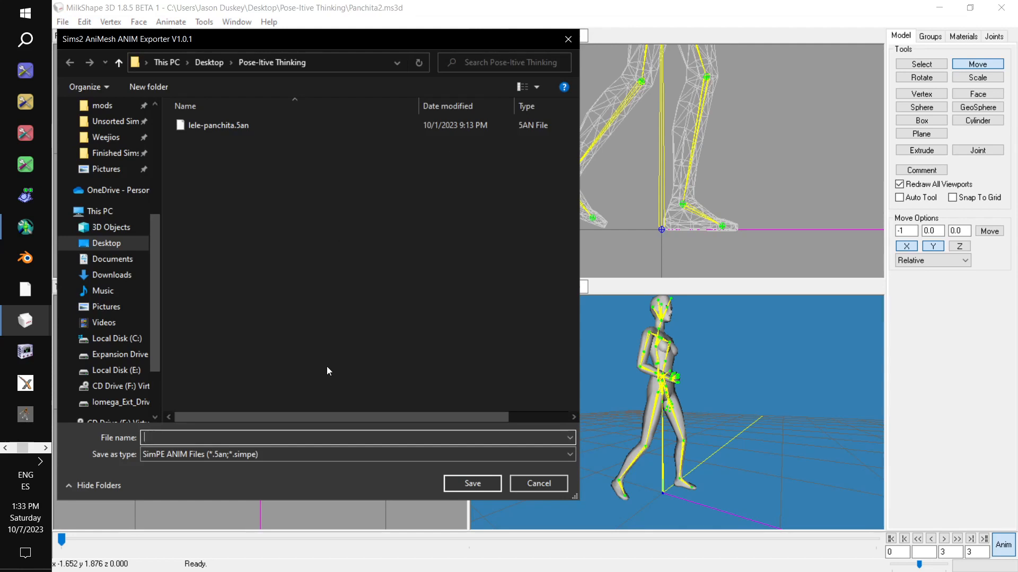
click(226, 125)
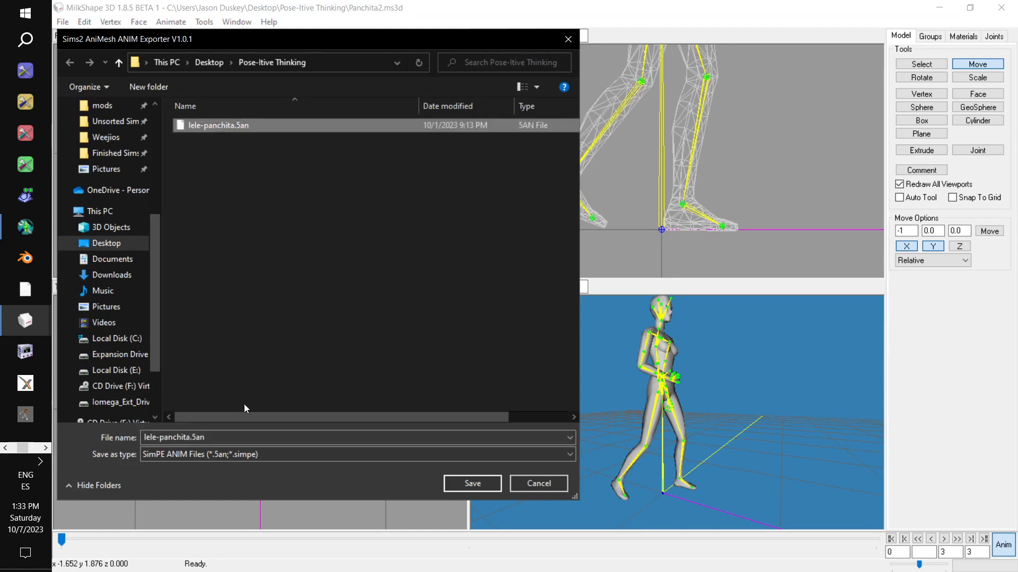
click(223, 436)
drag(224, 435, 187, 437)
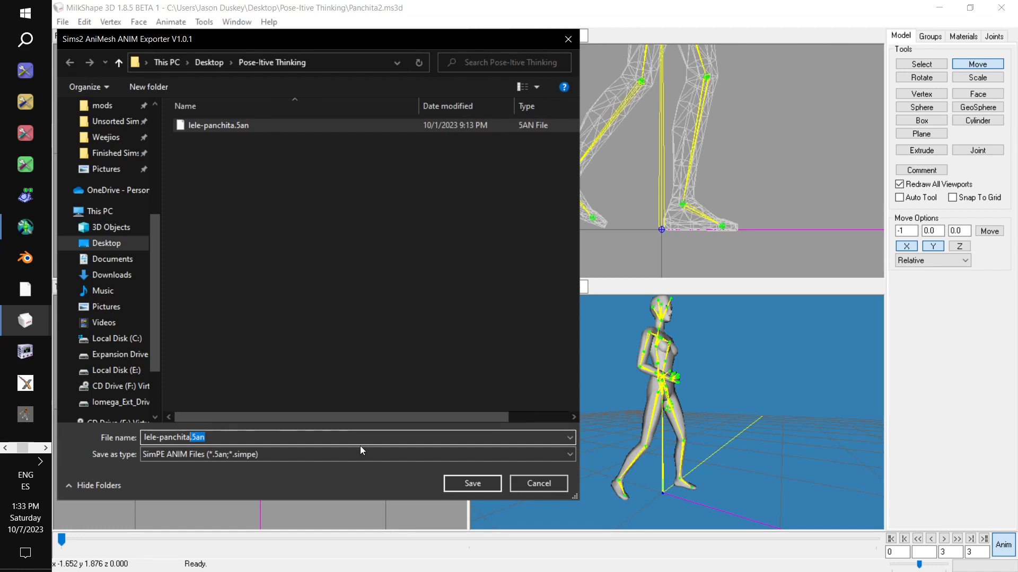
text(2)
click(481, 486)
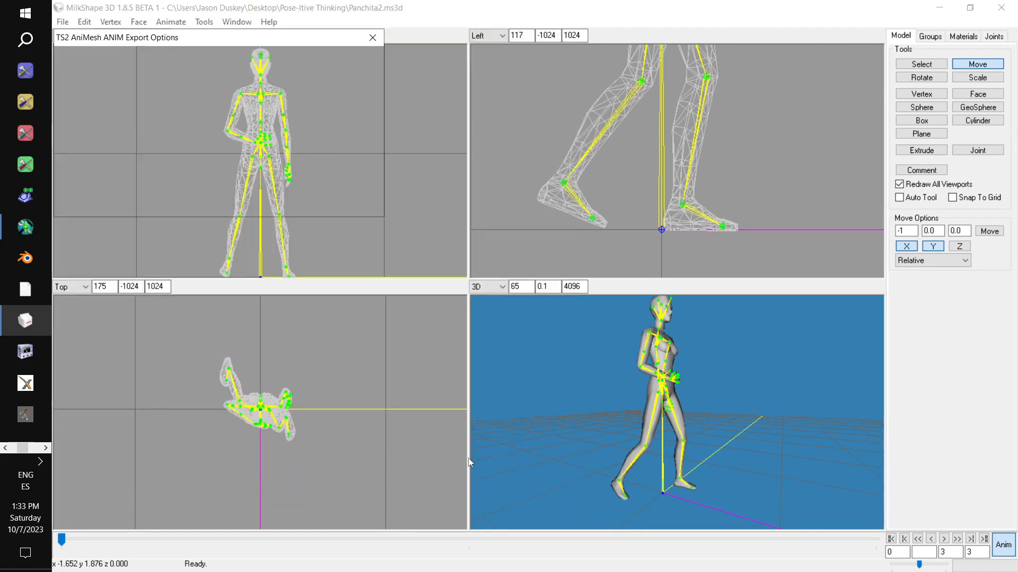
drag(219, 42, 507, 158)
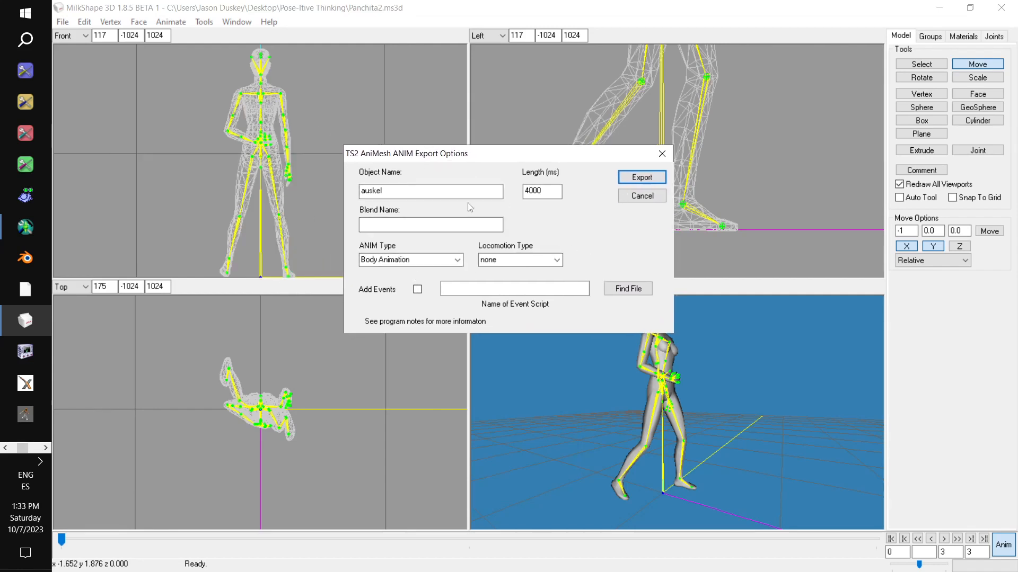
click(639, 178)
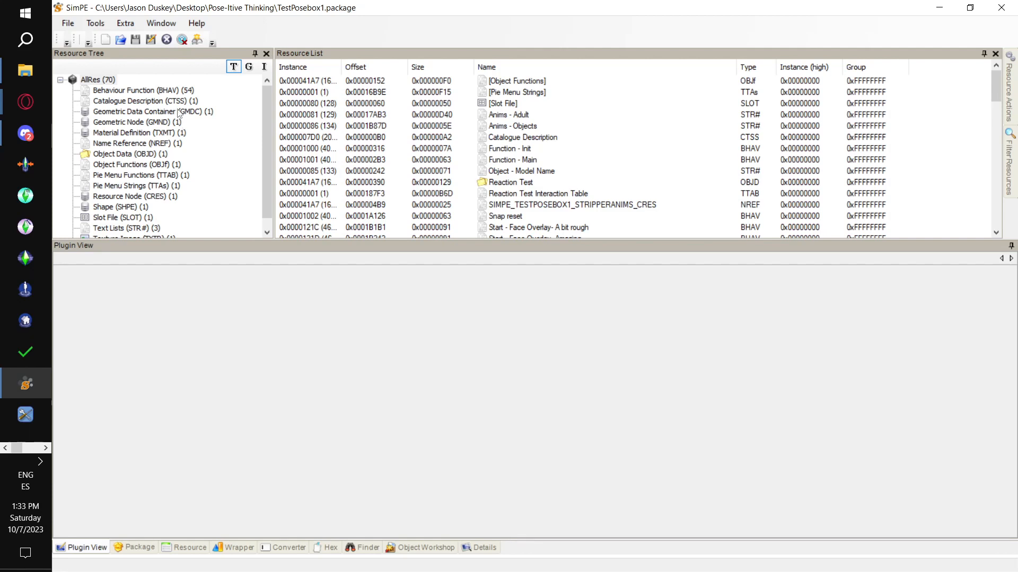
- In SimPE, add lele-panchita2.5an from the Pose-Itive Thinking folder to the TestPosebox1 package, showing all file types
right_click(463, 106)
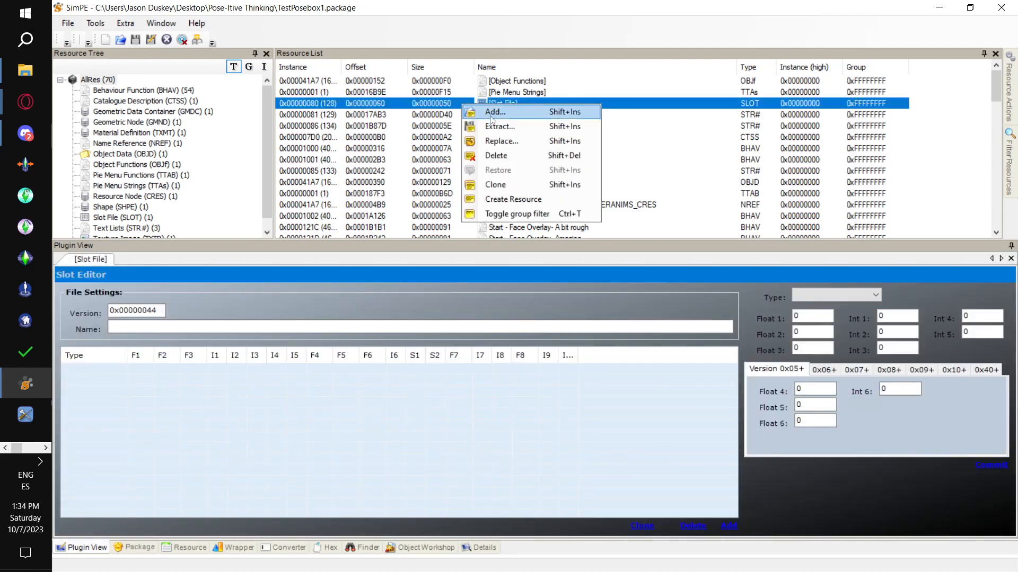
click(482, 111)
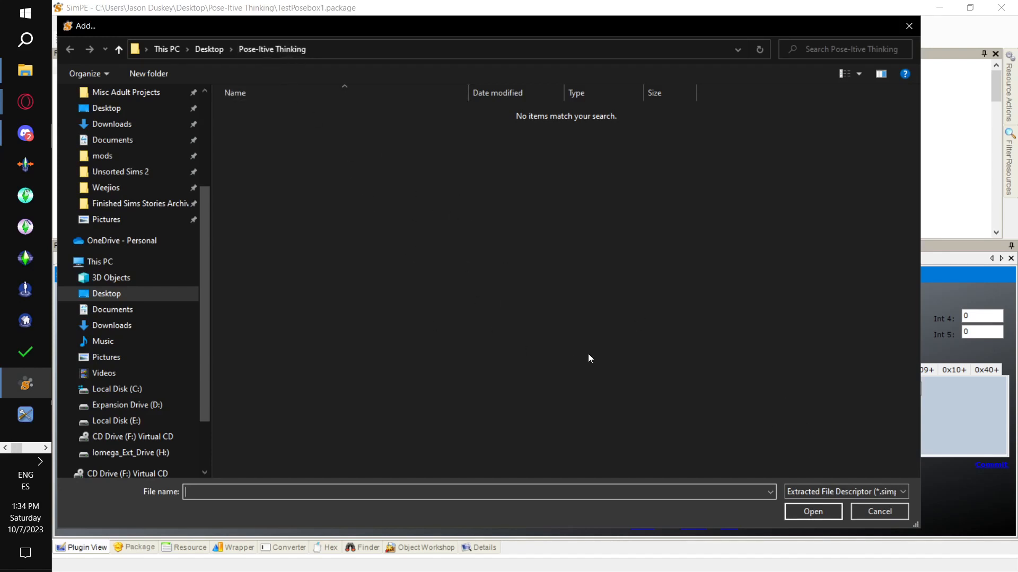
click(819, 497)
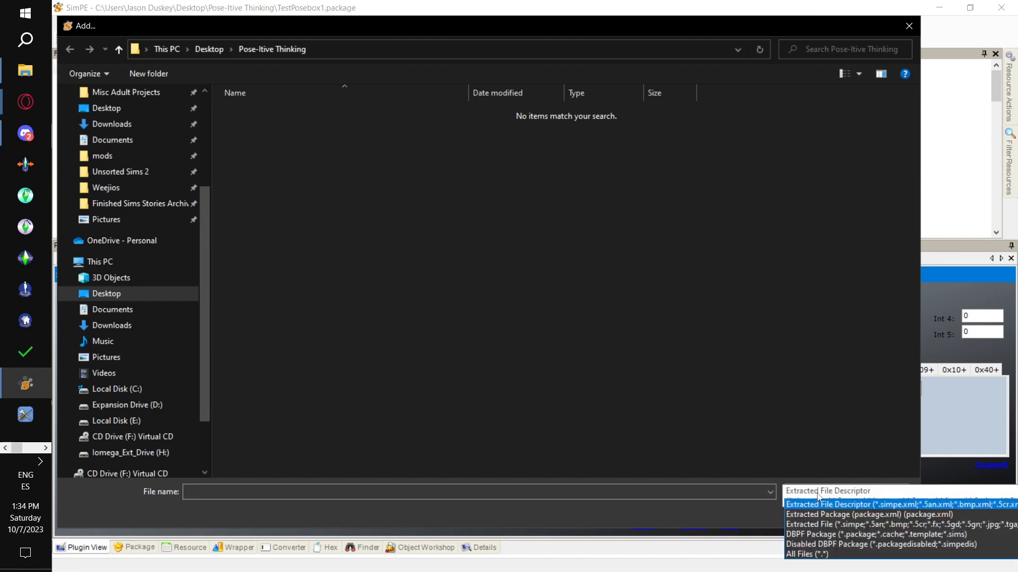
click(819, 555)
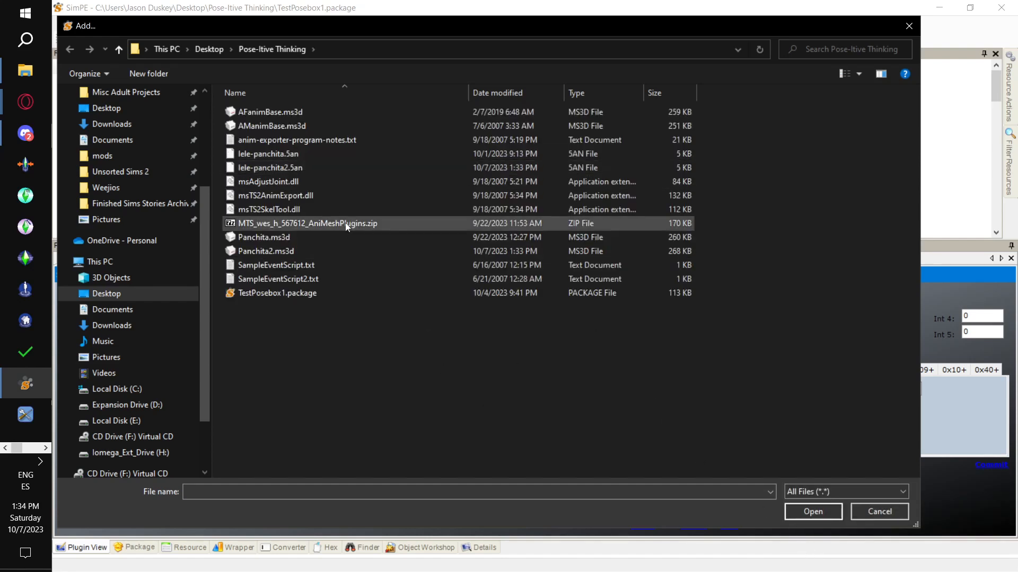
click(326, 170)
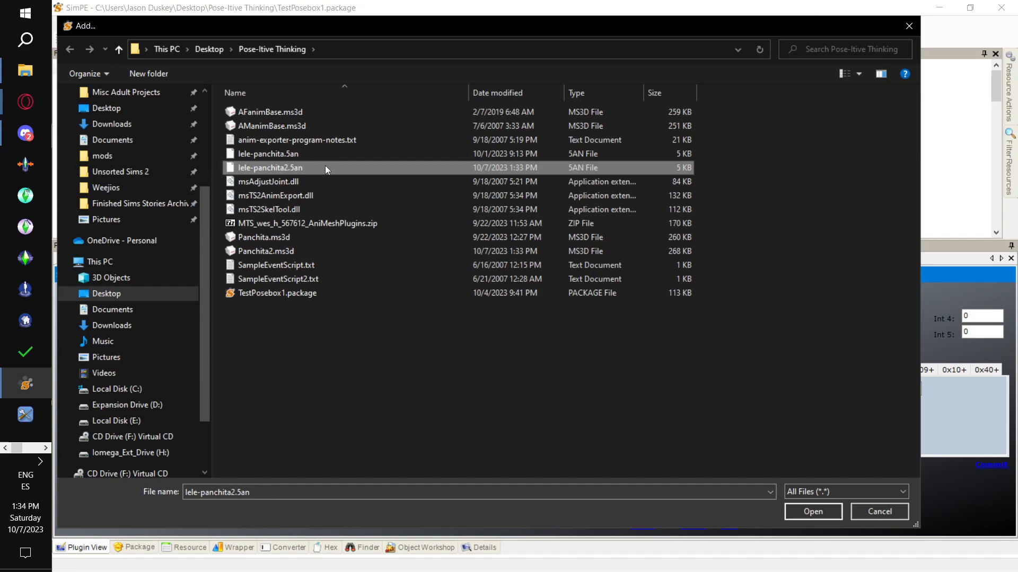
double_click(326, 170)
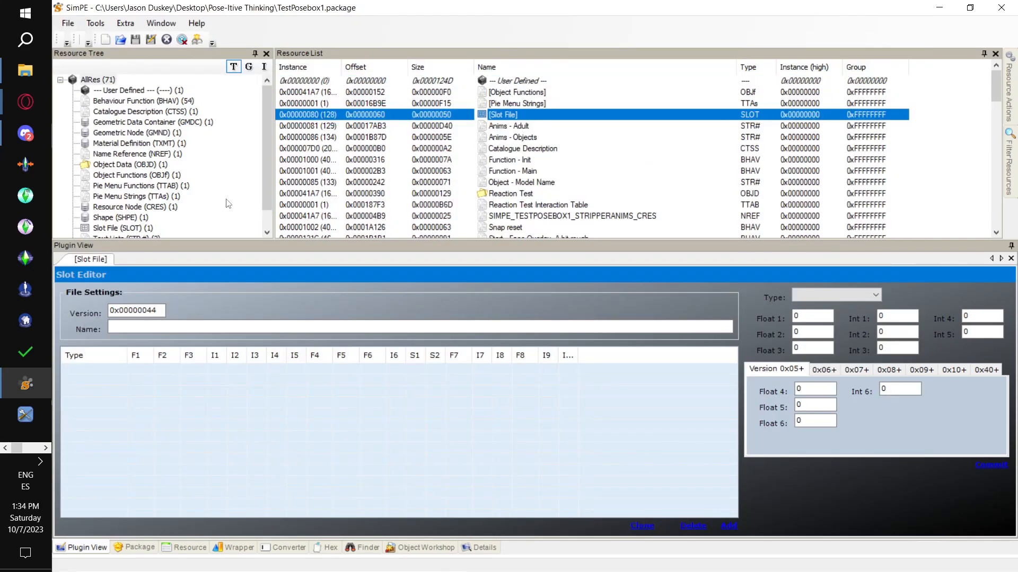
- Change the added User Defined resource's type to Animation Resource
click(148, 90)
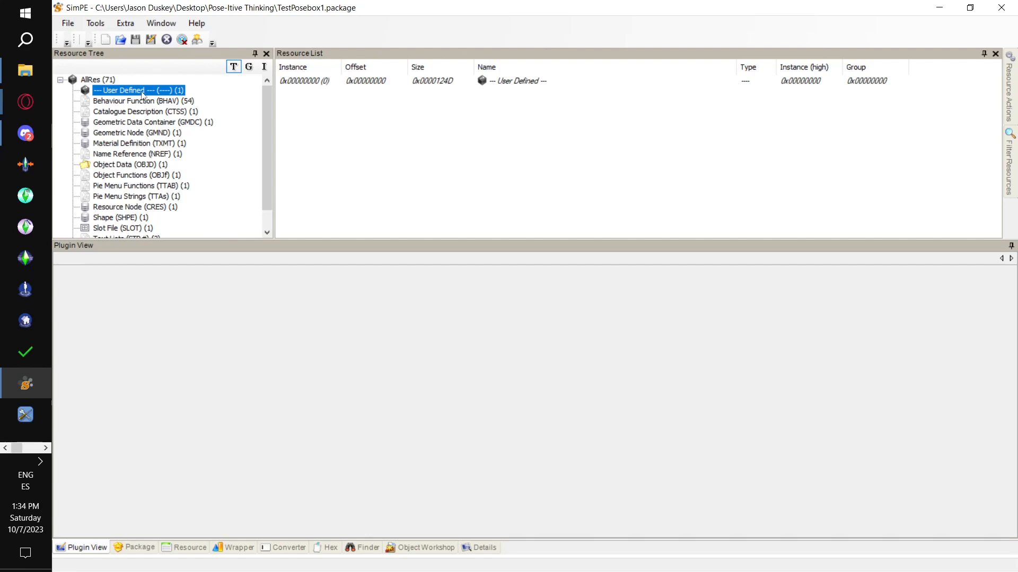
click(350, 82)
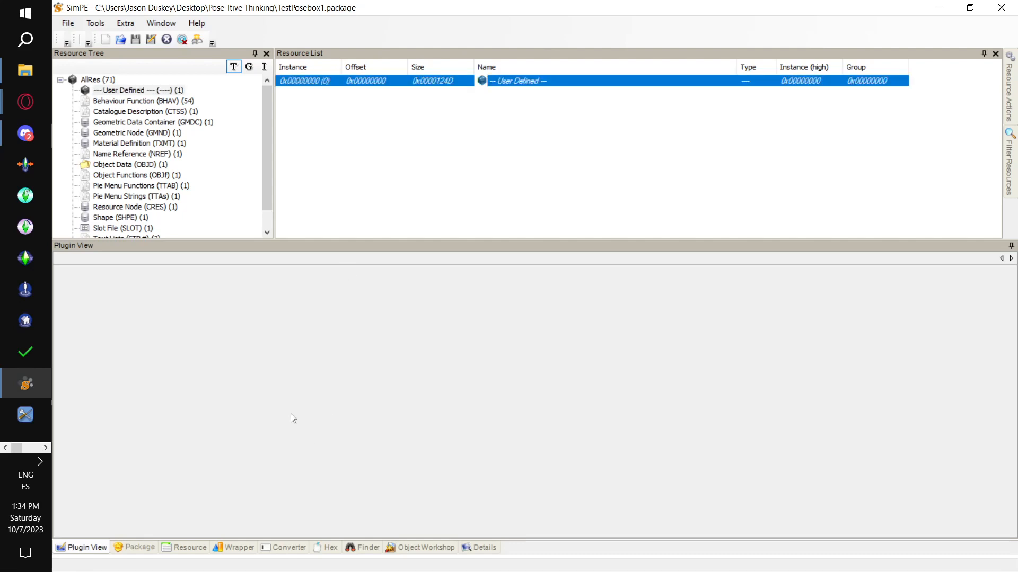
click(189, 549)
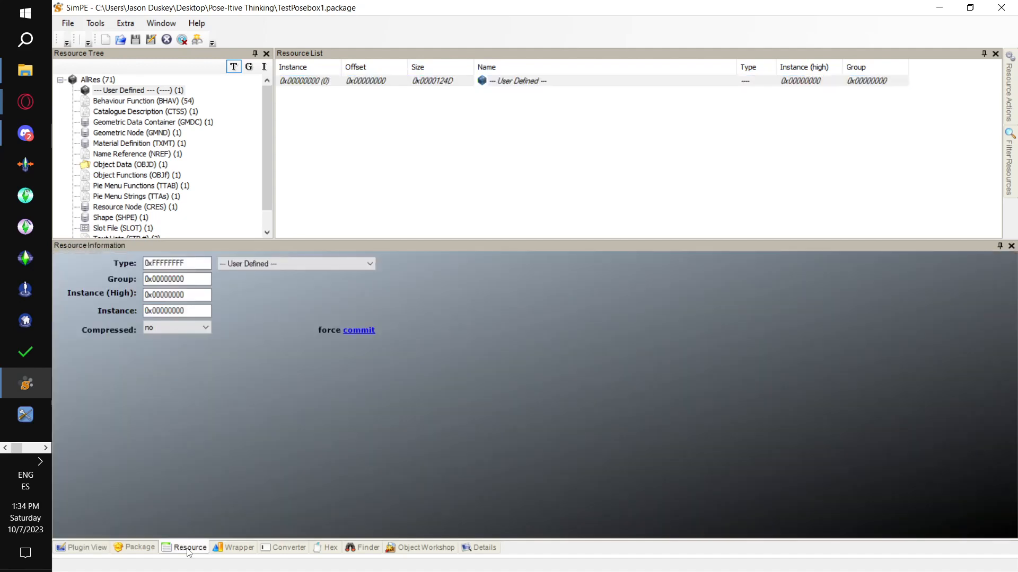
click(257, 267)
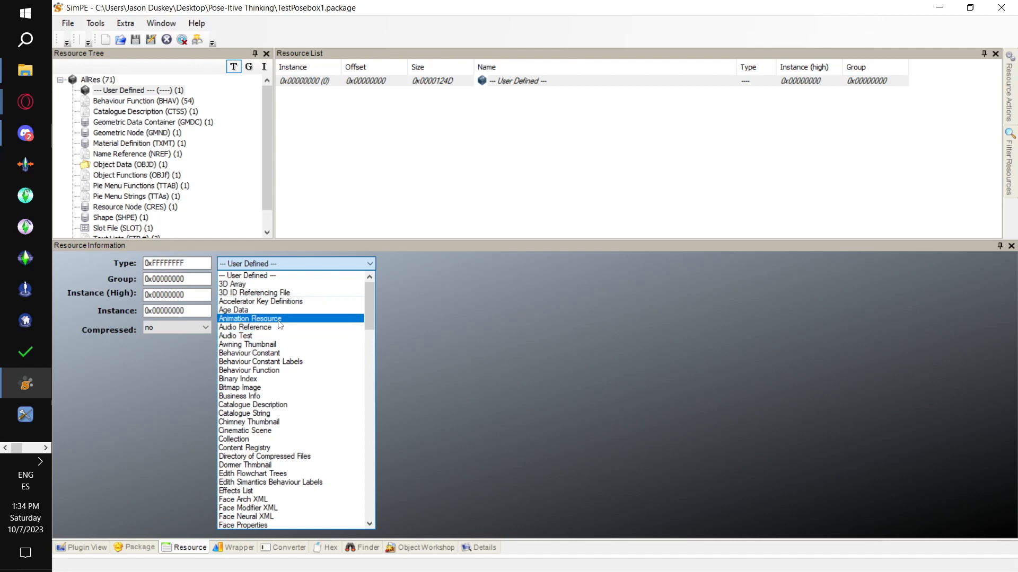
click(280, 319)
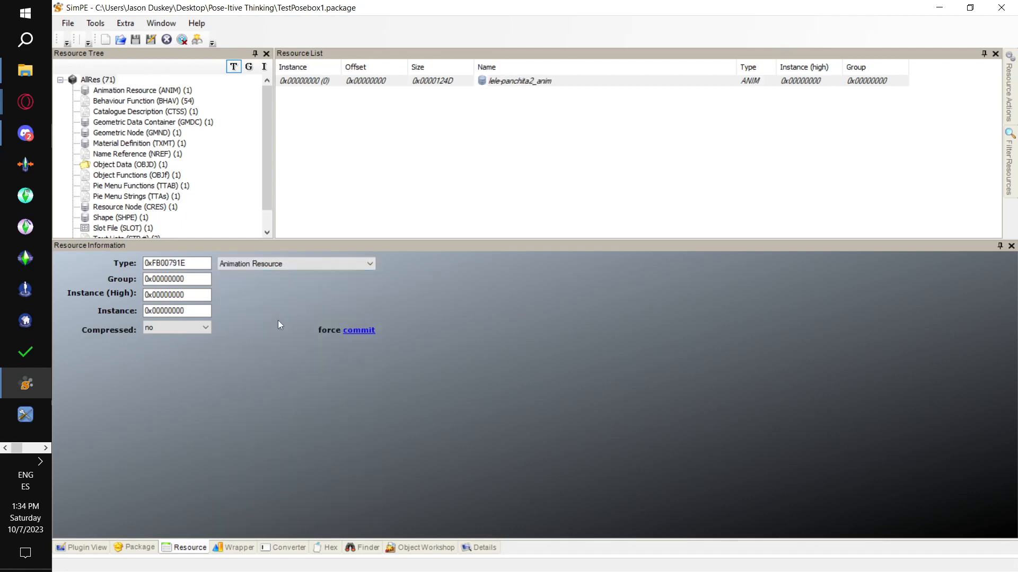
- Fix the TGI of the lele-panchita2_anim resource, then commit the change and save the package
click(85, 547)
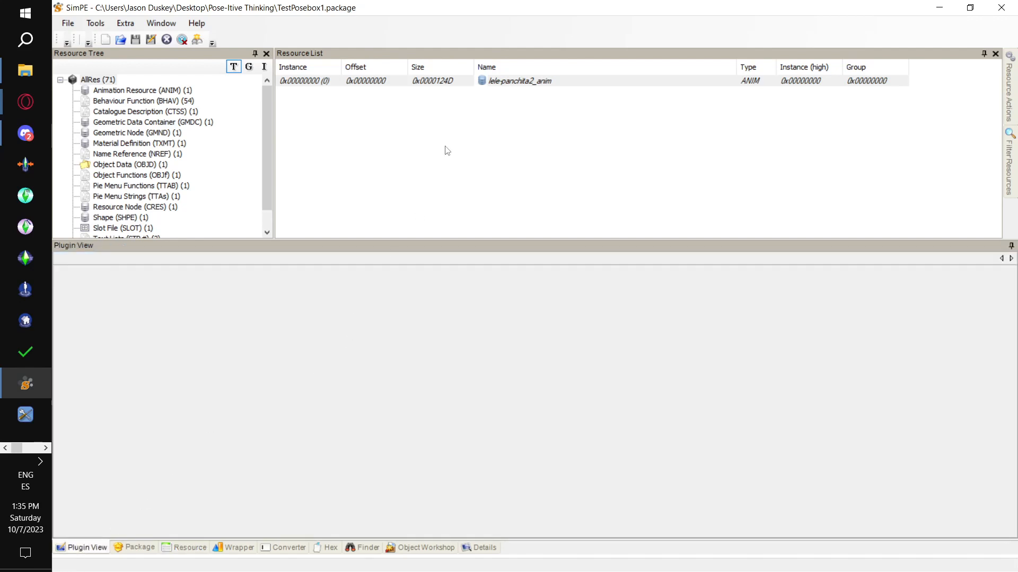
click(424, 84)
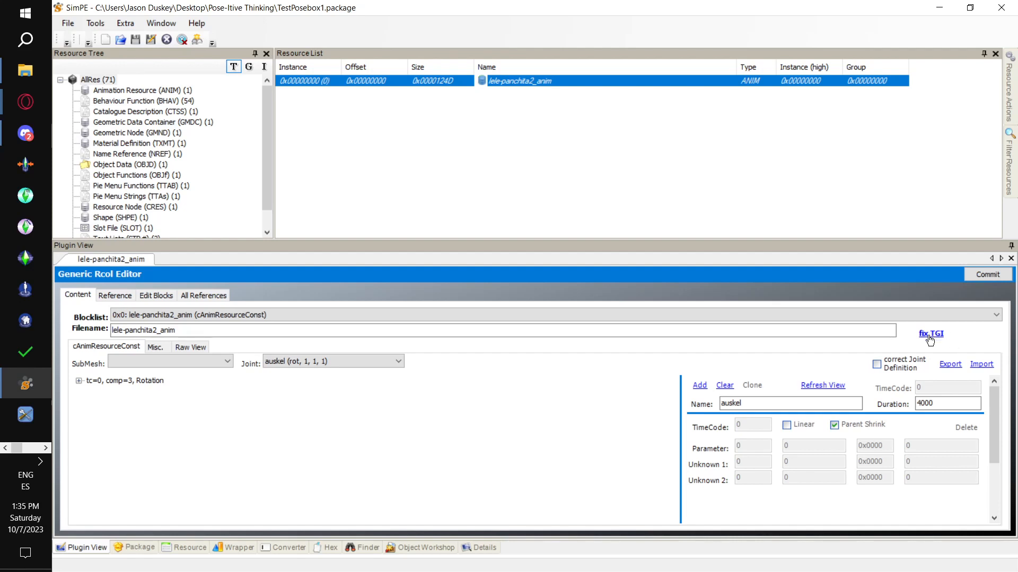
click(928, 336)
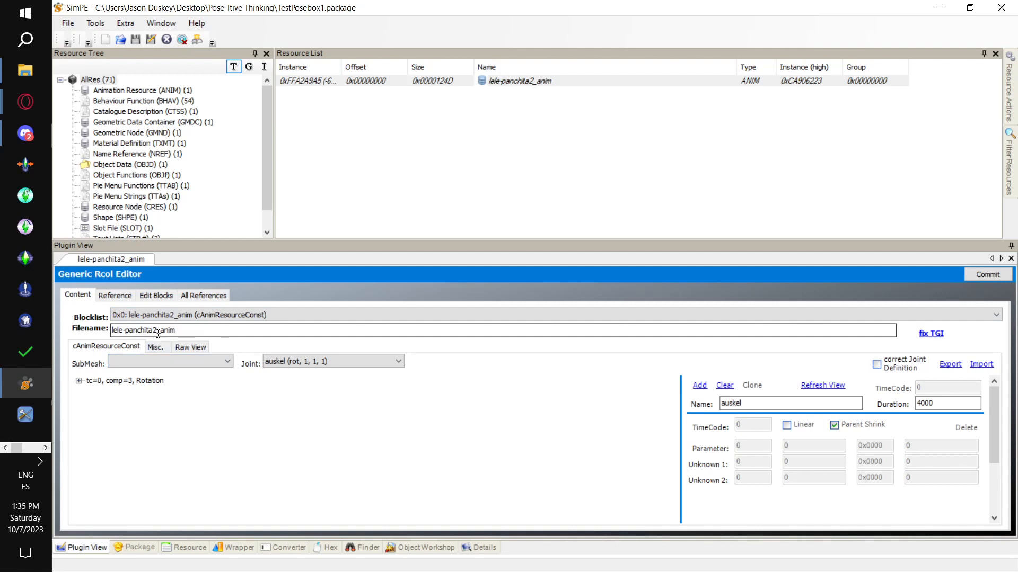
drag(158, 333, 109, 333)
key(ctrl+c)
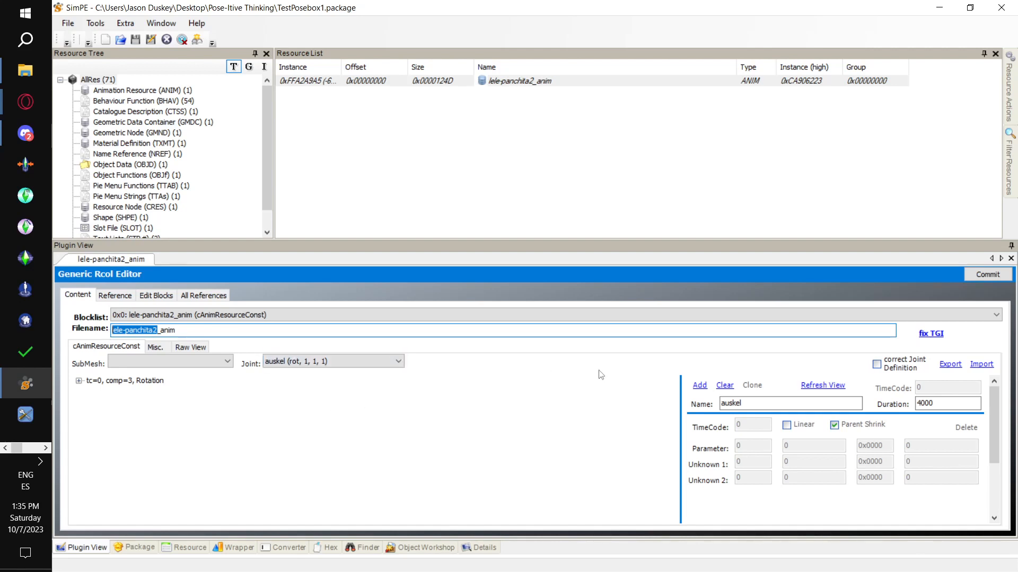
click(988, 275)
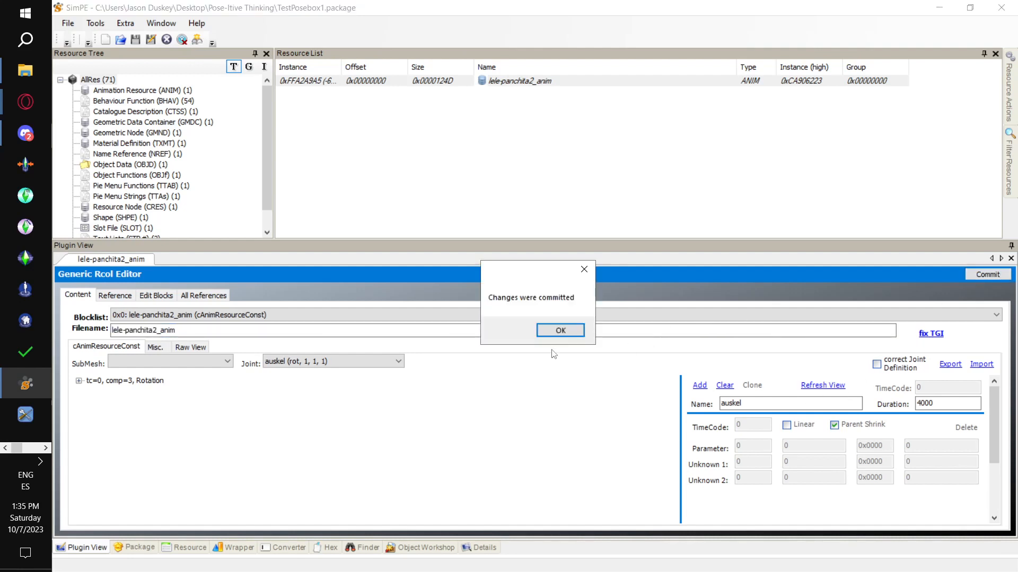
click(560, 331)
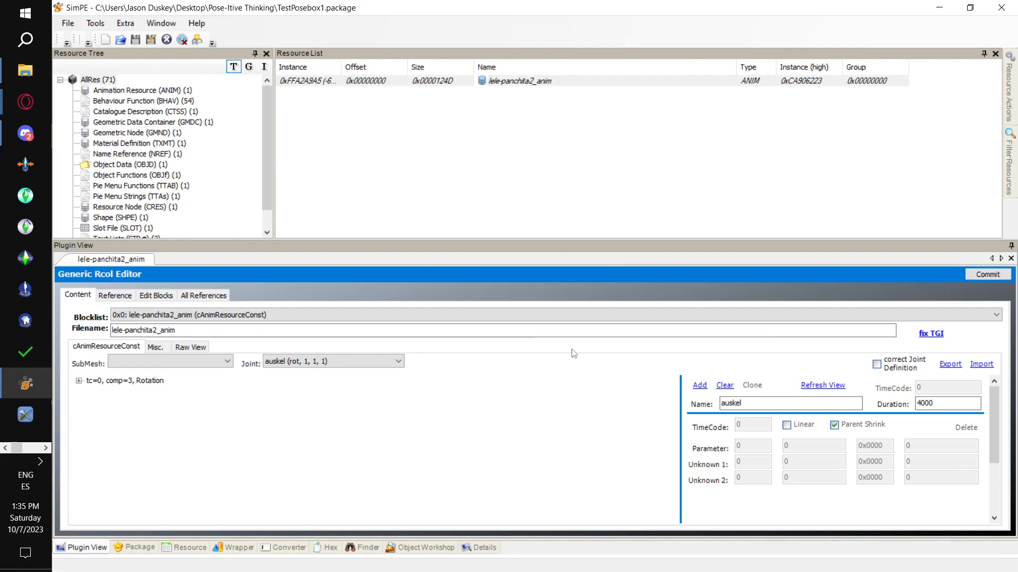
click(68, 23)
click(88, 97)
- Set string 0x0004 of the Anims - Adult text list to lele-panchita2, then commit the change and save the package
scroll(159, 207, down, 1)
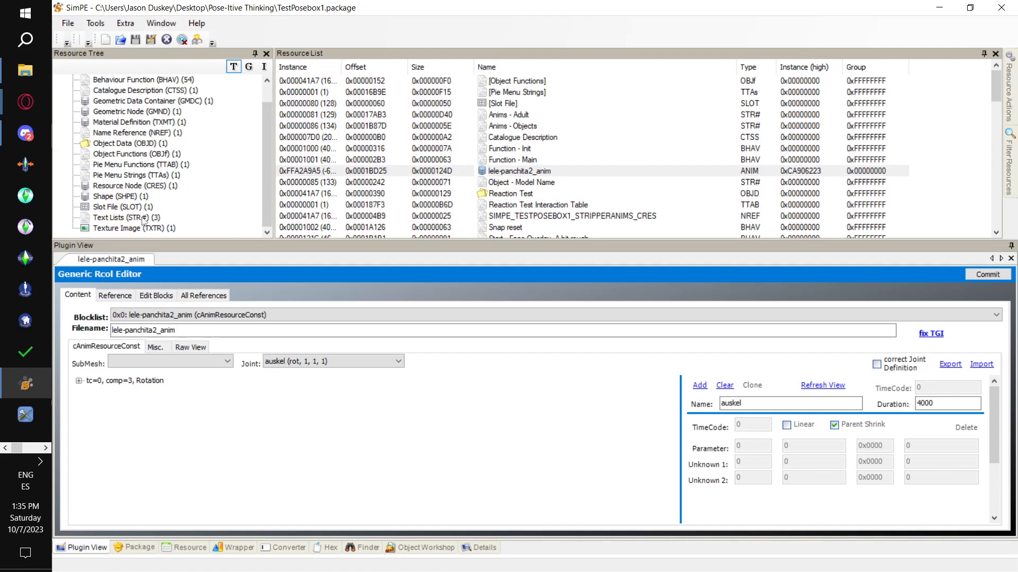
click(144, 218)
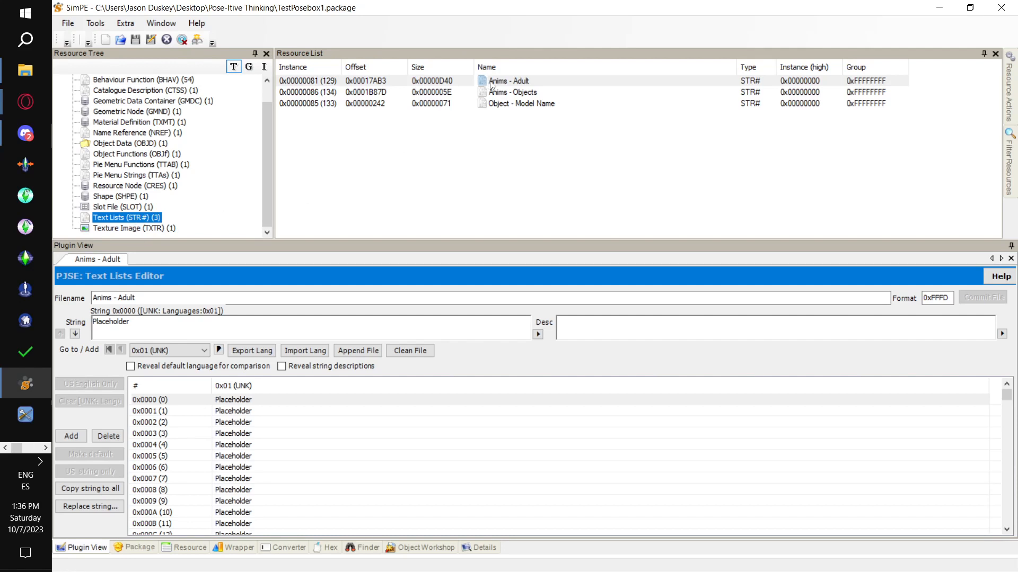
click(492, 83)
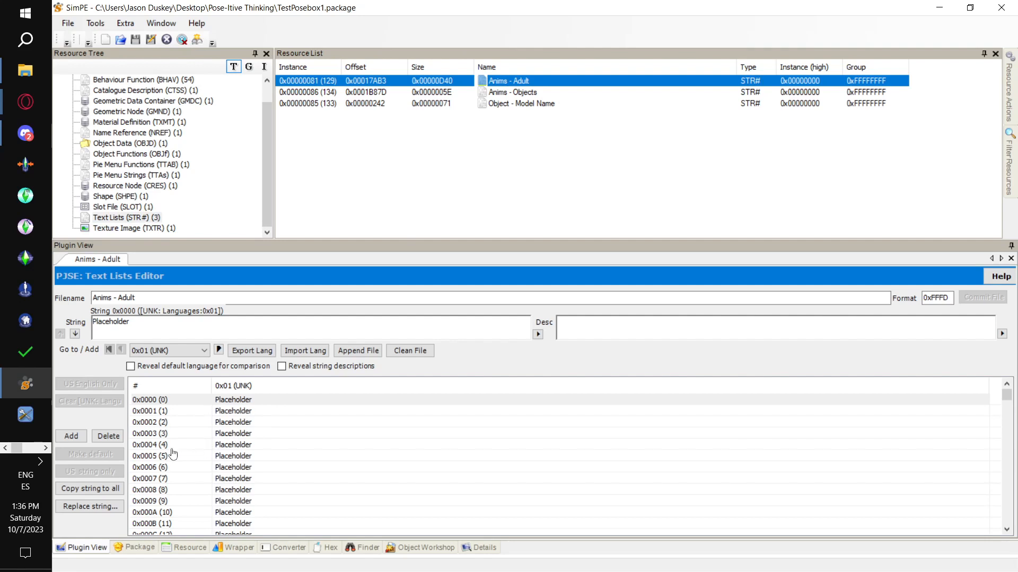
click(157, 447)
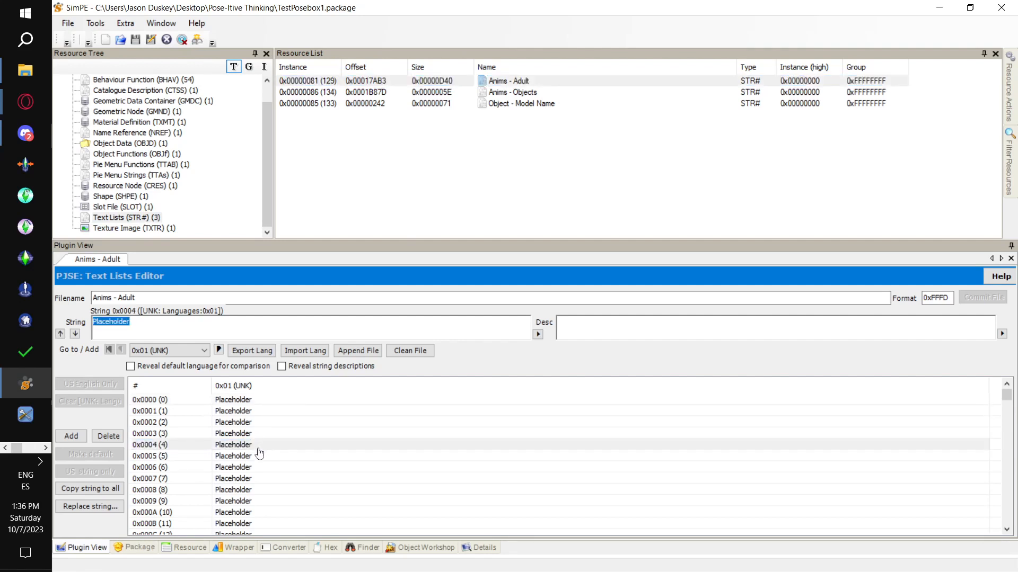
click(163, 330)
double_click(117, 330)
key(ctrl+v)
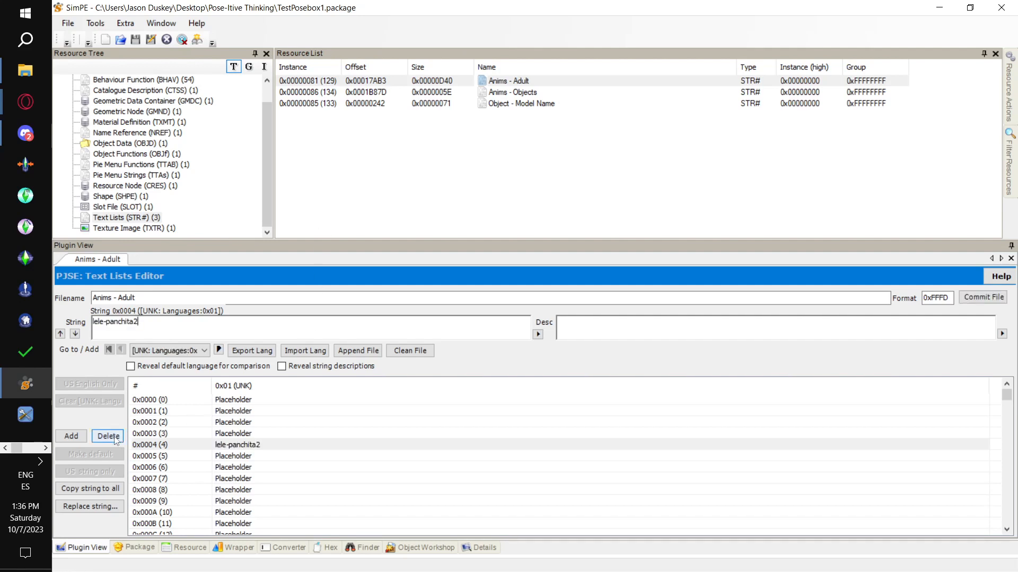
click(985, 298)
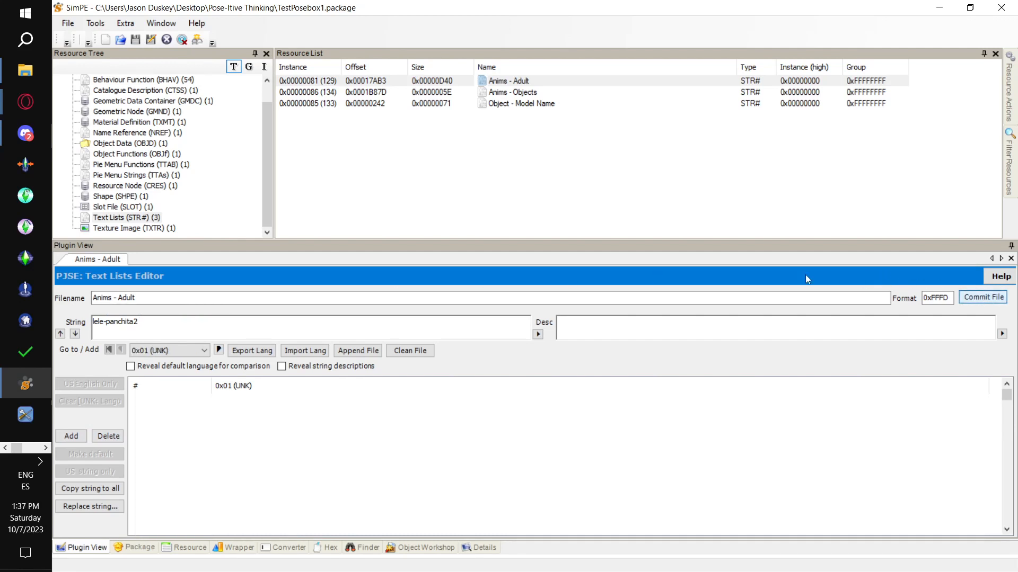
click(73, 24)
click(88, 96)
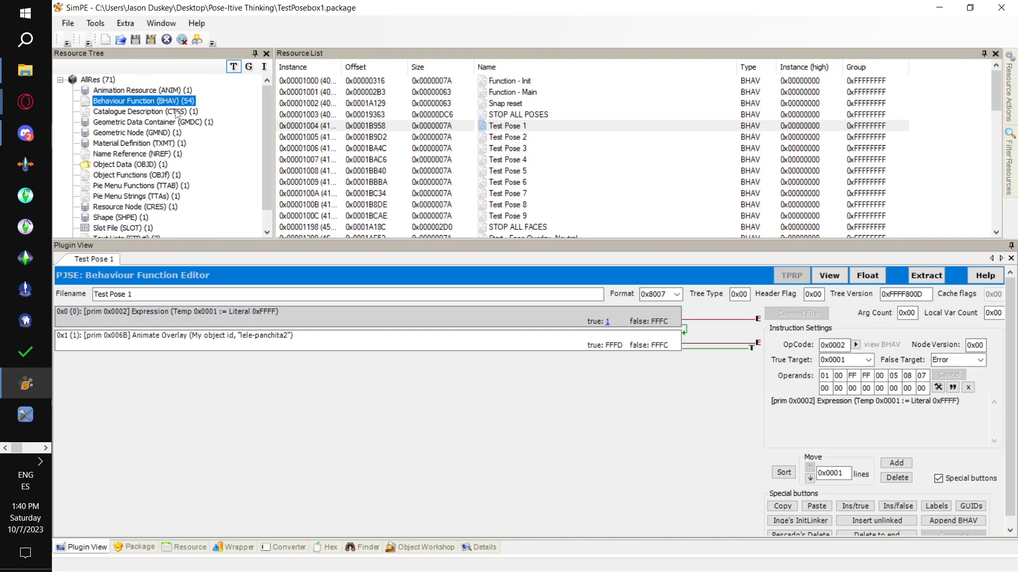
- Rename the Test Pose 1 behaviour function as Lele Panchita 2, then commit the change and save the package
key(Up)
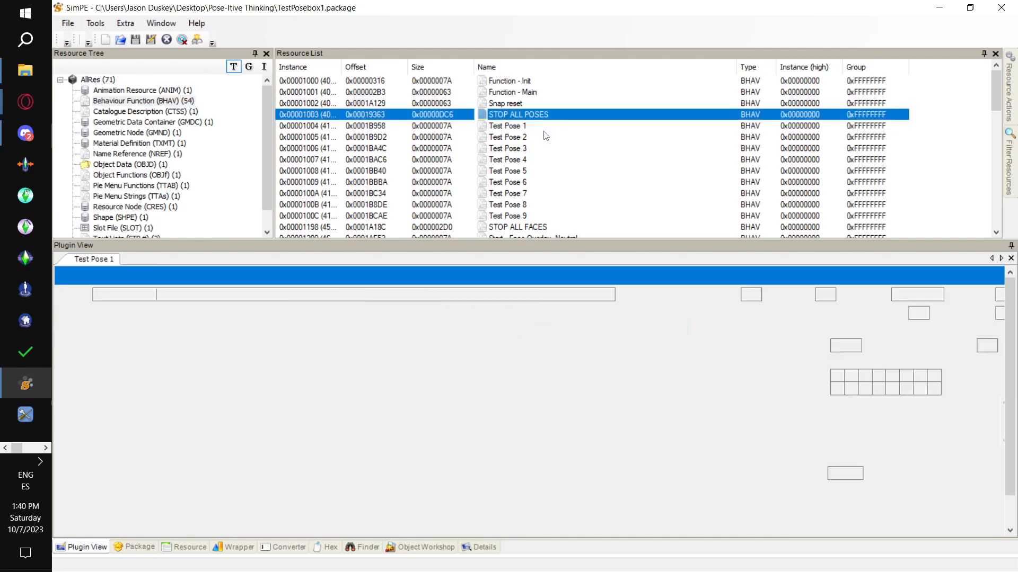
click(545, 128)
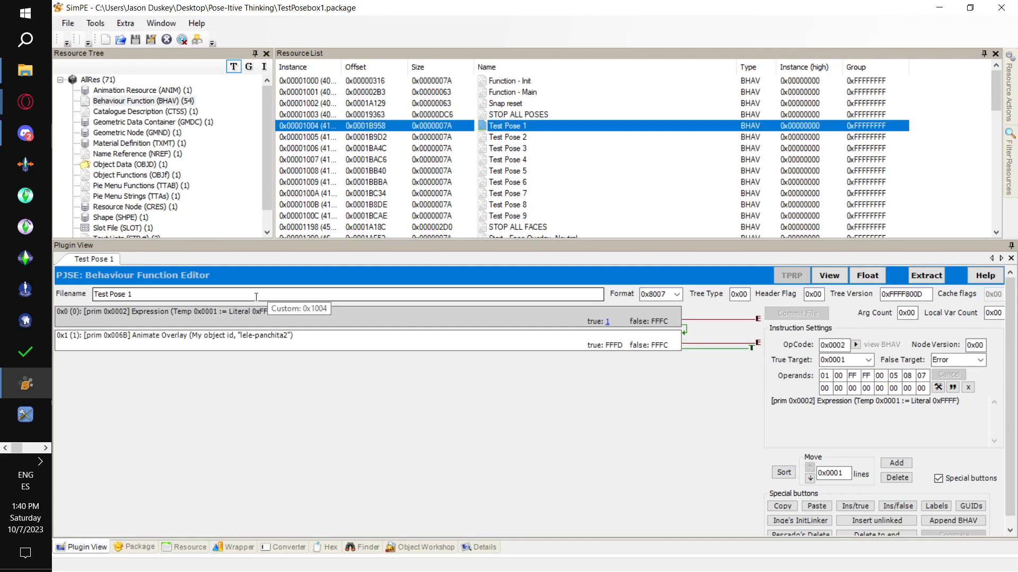
drag(245, 295, 72, 298)
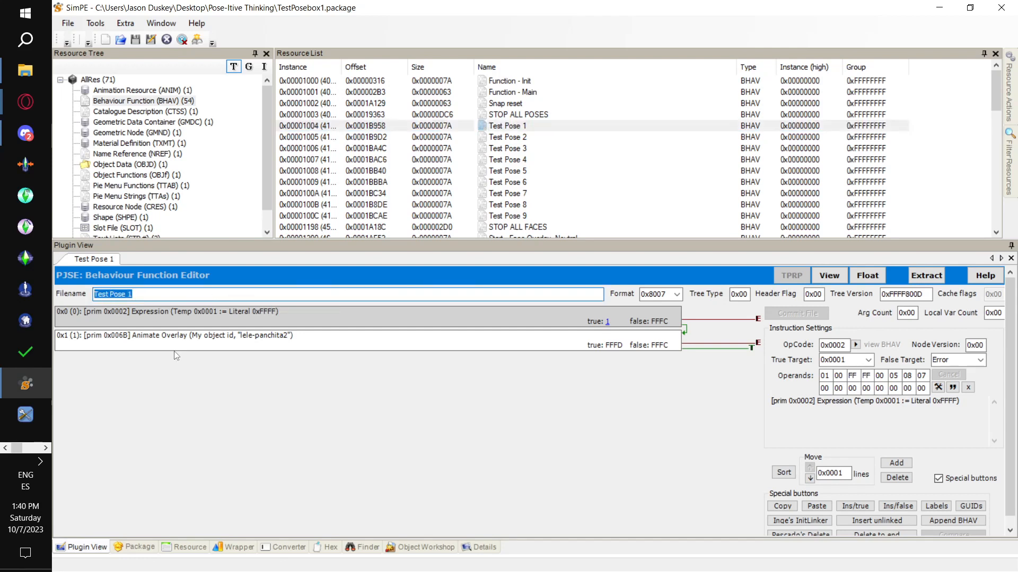
click(294, 347)
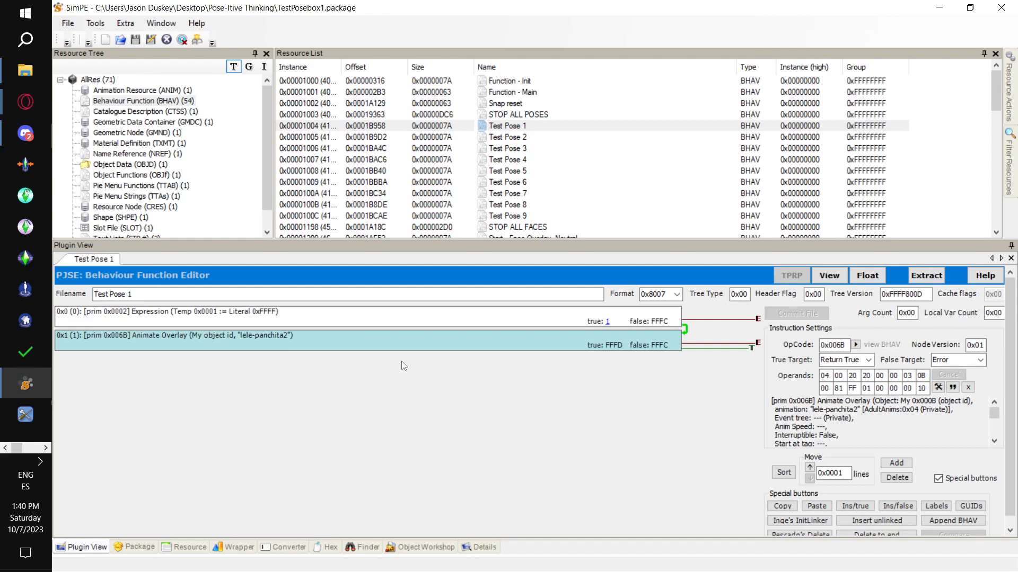
drag(140, 295, 58, 291)
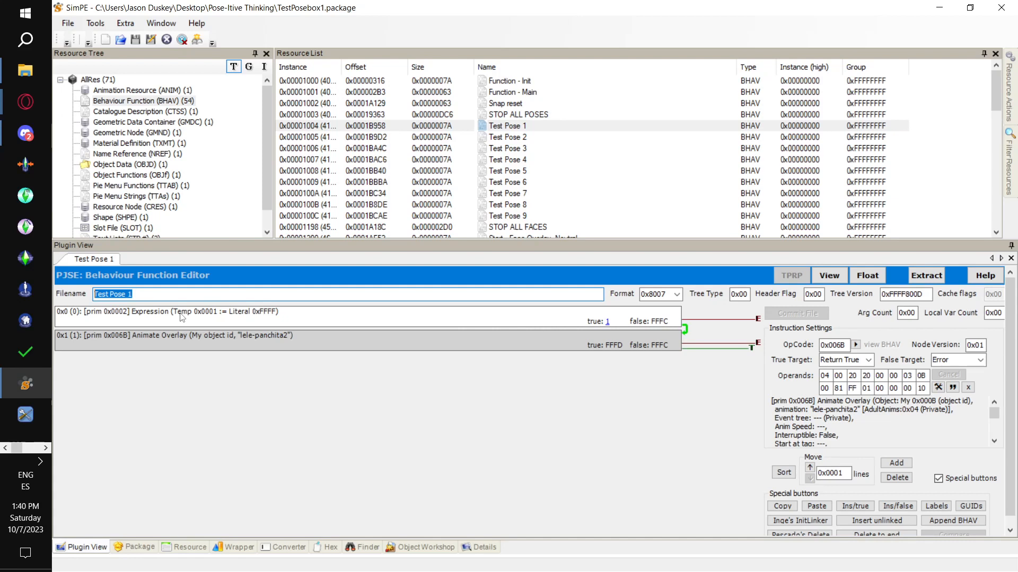
text(Lele)
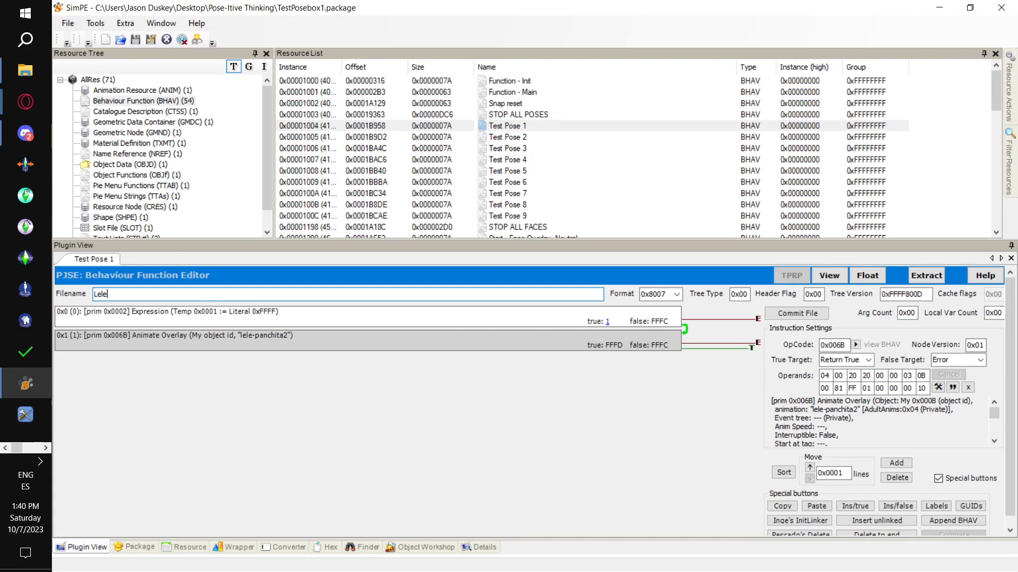
text( Panchita 2)
click(139, 295)
key(BackSpace)
text(a 2)
click(818, 315)
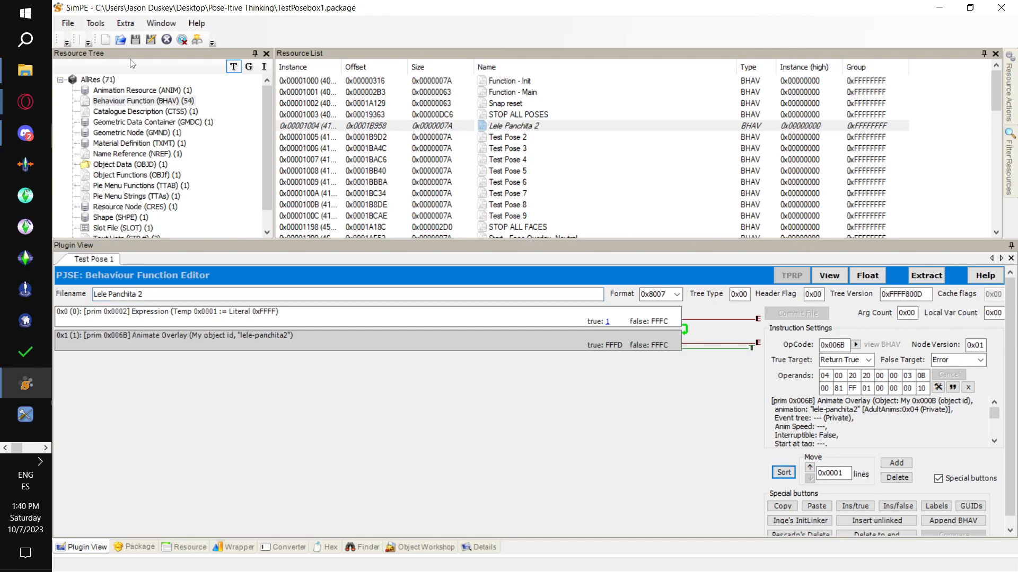
click(68, 23)
click(100, 97)
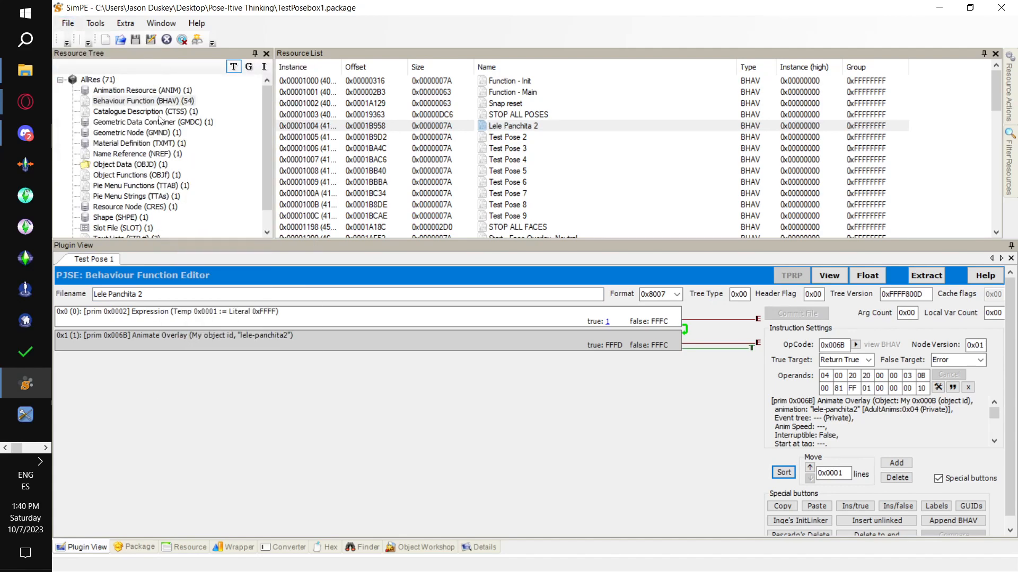
- Examine the Animate Stop lines in the STOP ALL POSES behaviour function
click(545, 115)
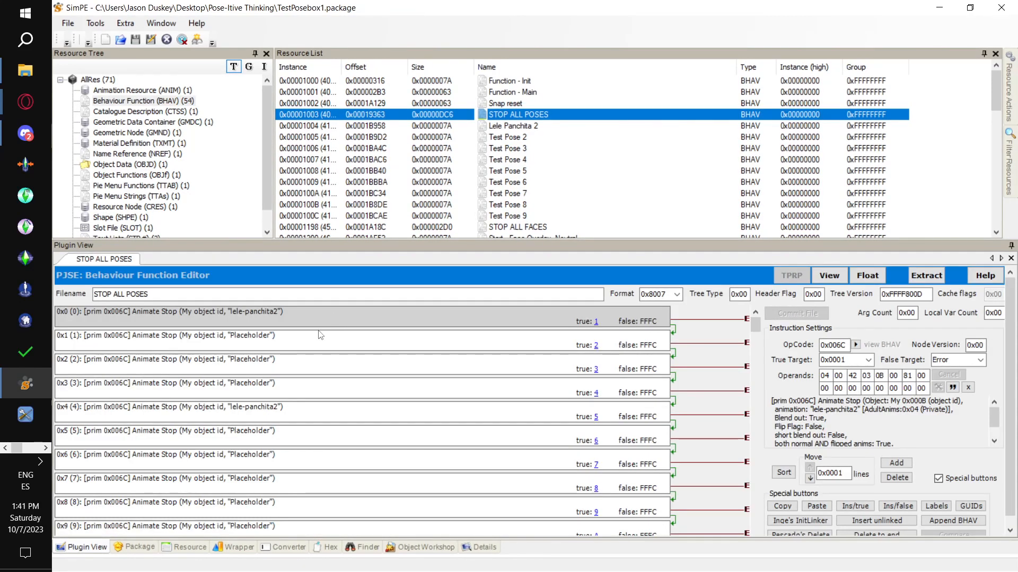
click(318, 316)
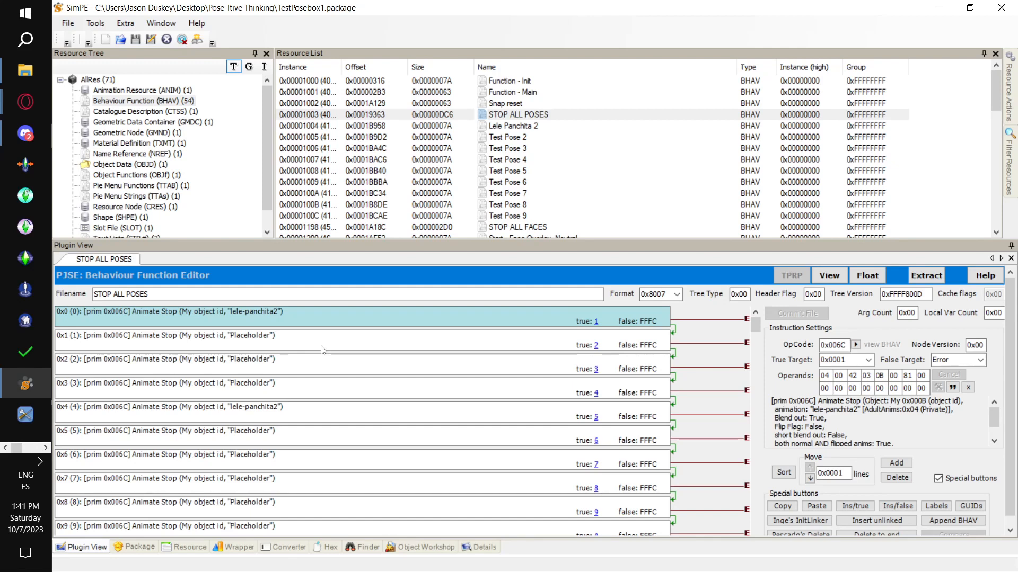
scroll(323, 351, down, 5)
scroll(324, 350, up, 6)
- Set English (US) string 0x0004 of the Pie Menu Strings to Lele panchita 2, then commit the change and save the package
scroll(300, 185, down, 2)
scroll(255, 176, down, 1)
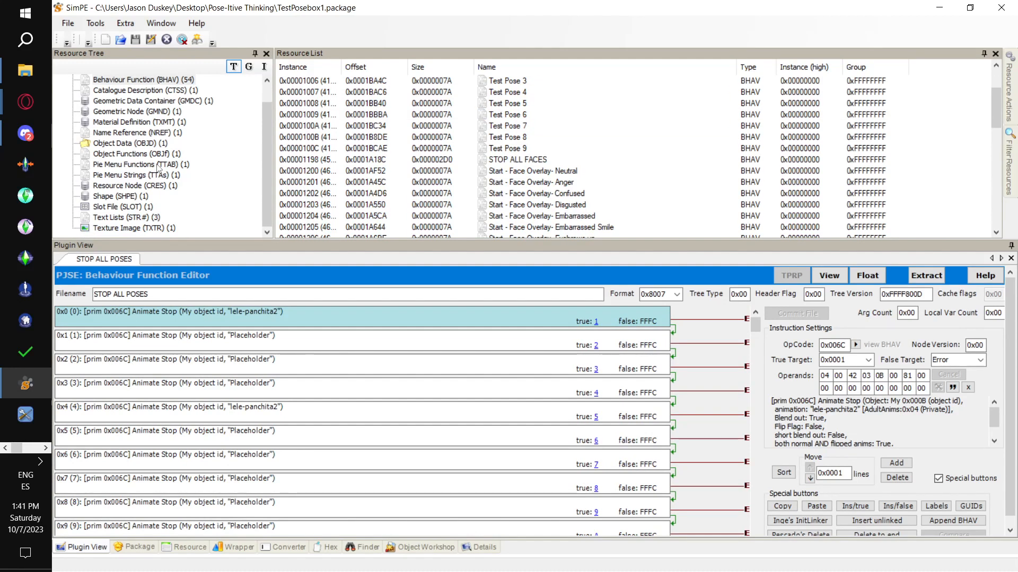
click(172, 175)
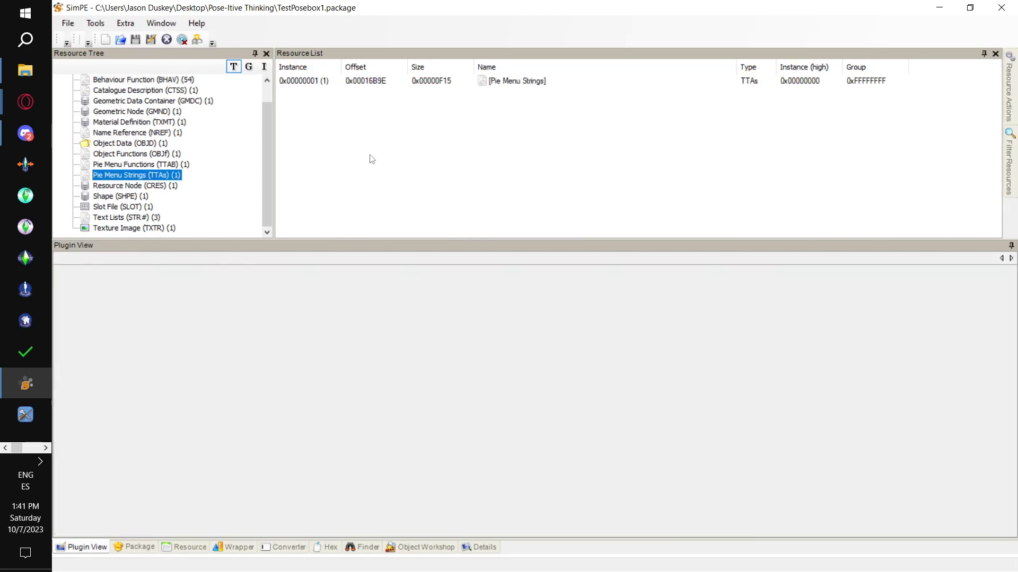
click(425, 82)
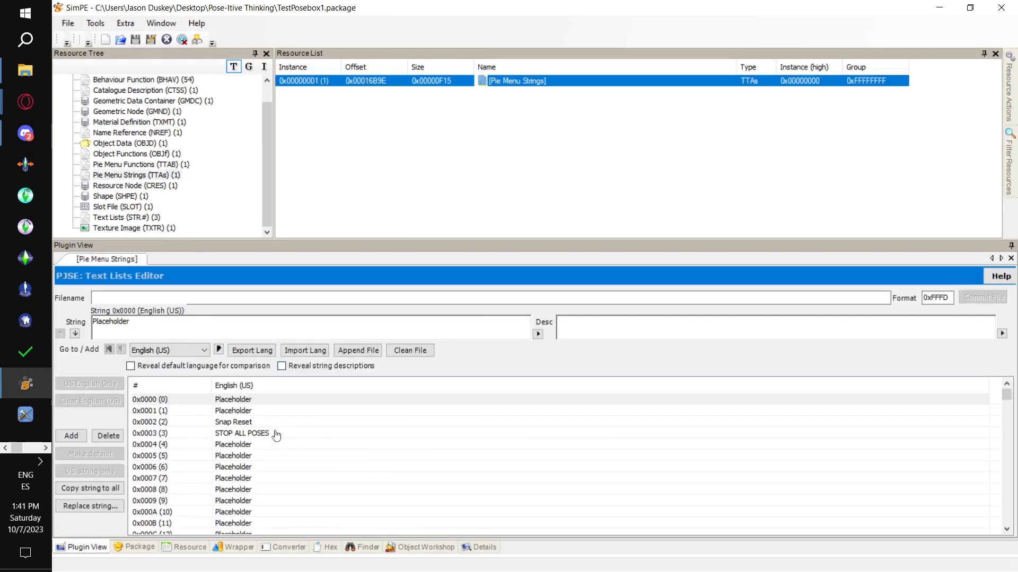
click(274, 436)
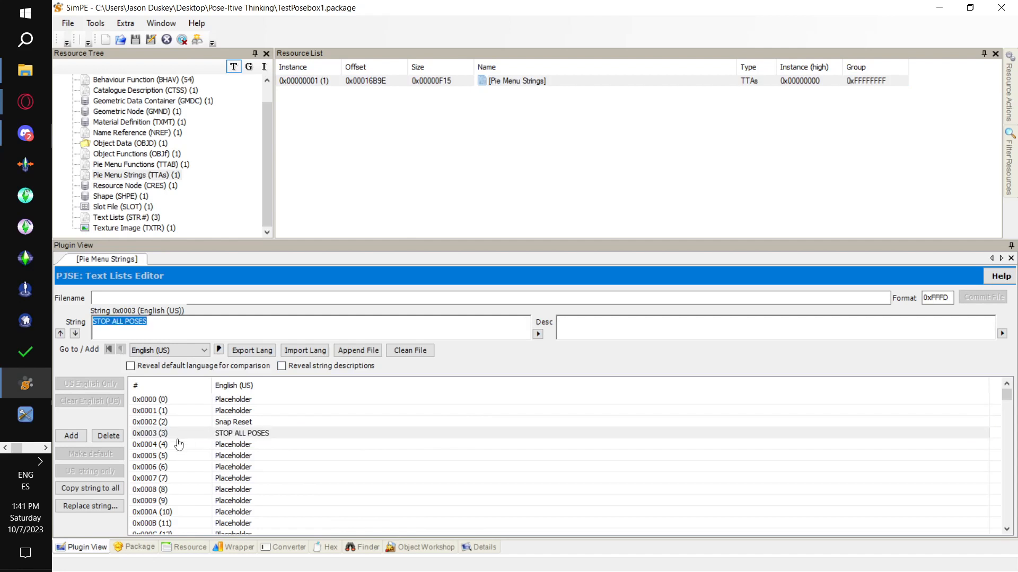
click(255, 448)
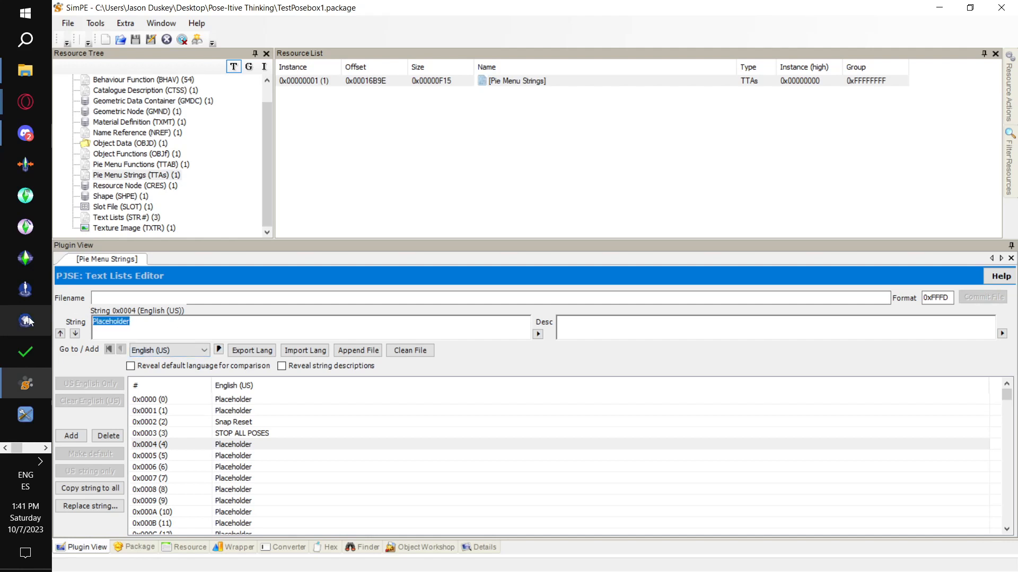
text(Lel)
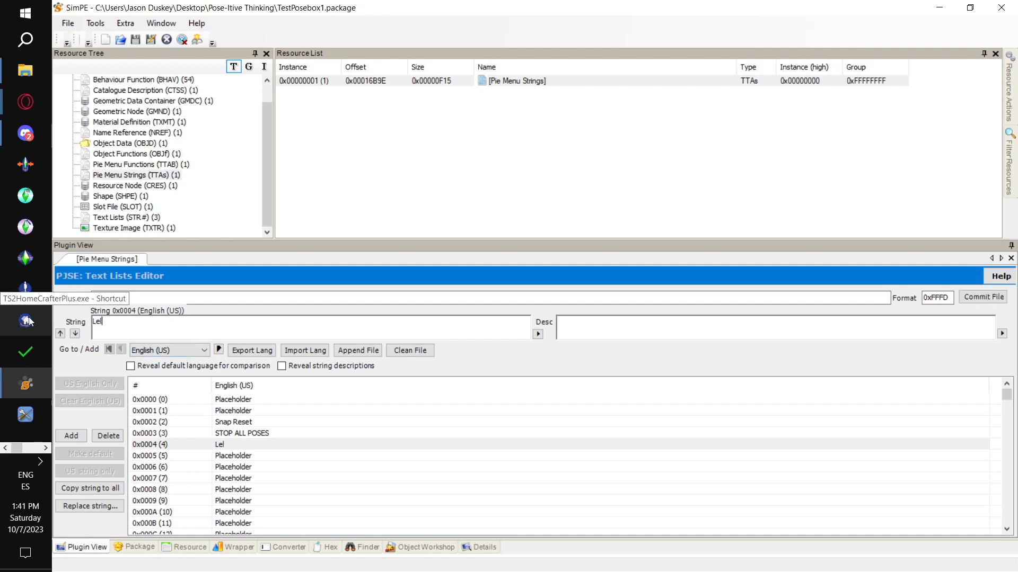
text(e panchit)
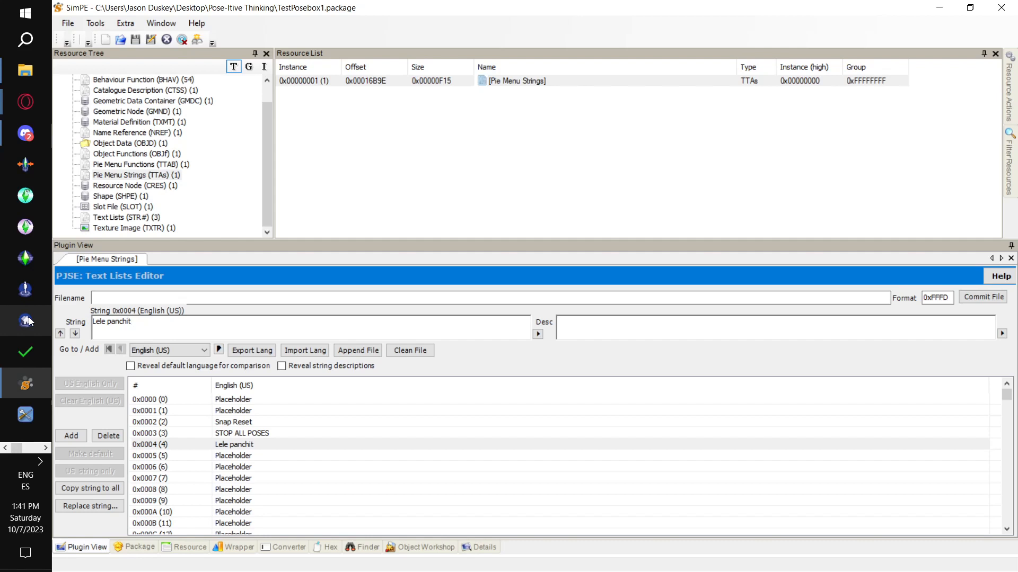
text(ra 2)
click(975, 296)
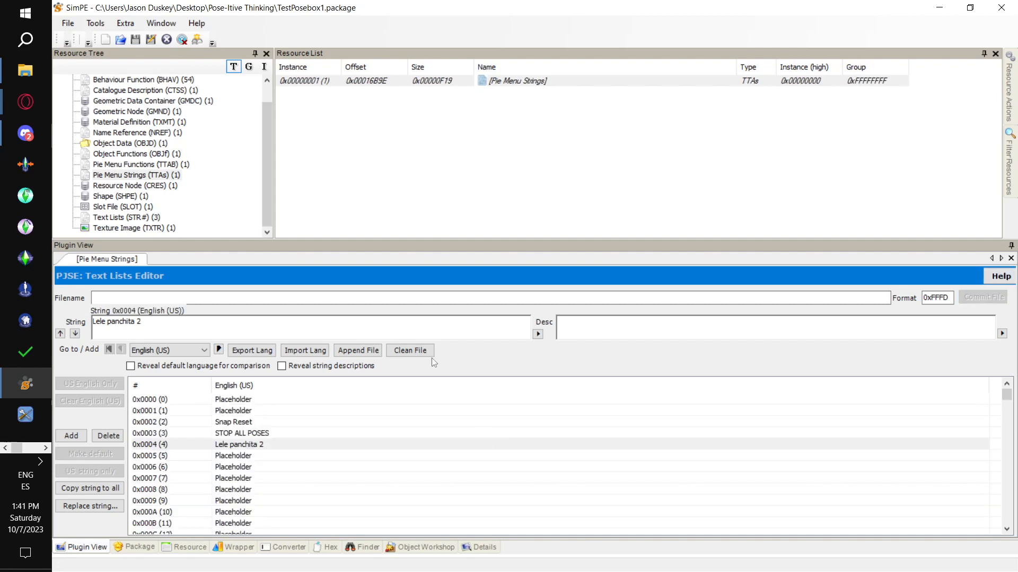
click(68, 23)
click(101, 96)
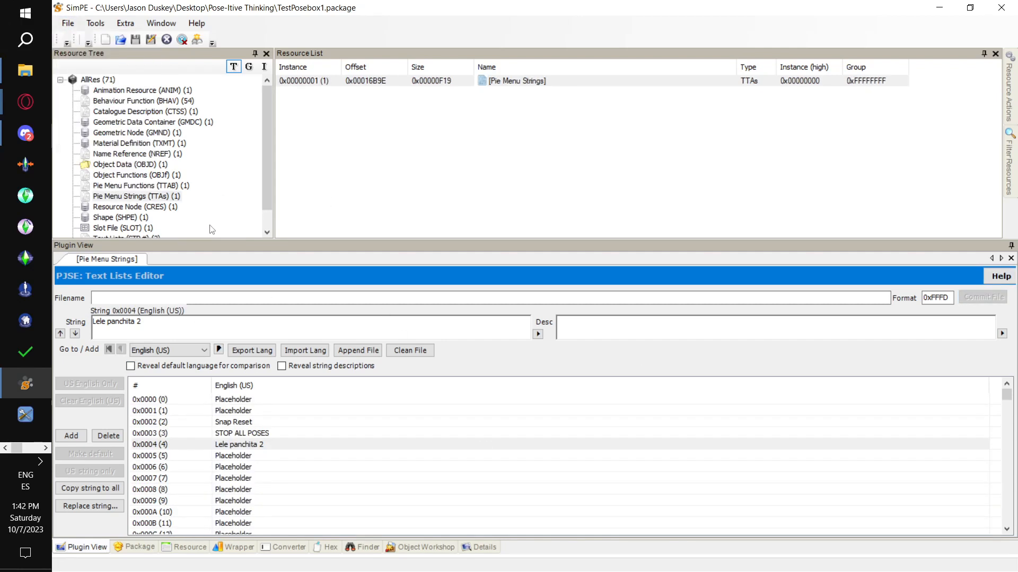
- Check the settings of the Lele panchita 2 interaction in the Reaction Test Interaction Table
click(169, 189)
click(402, 84)
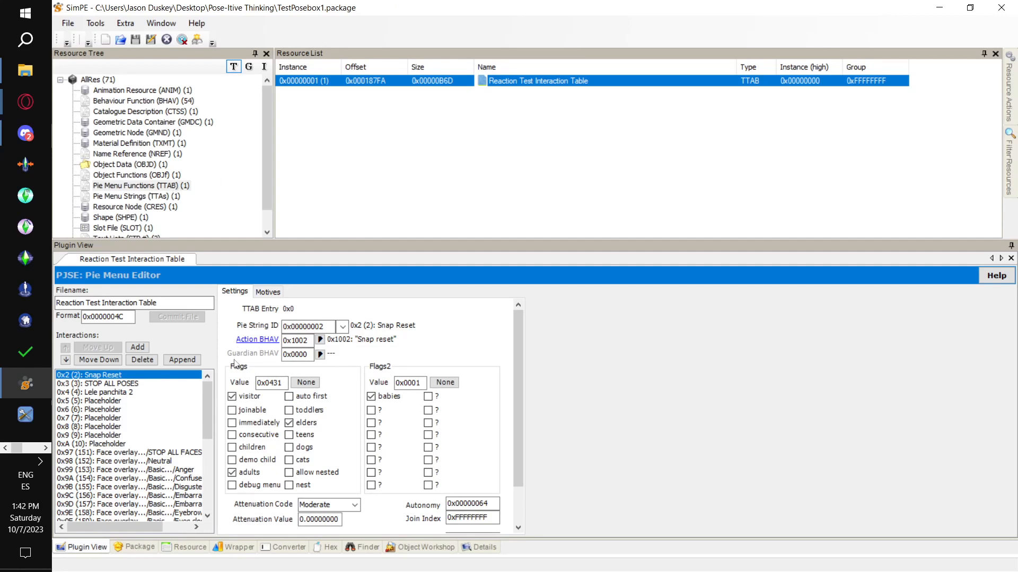
click(119, 393)
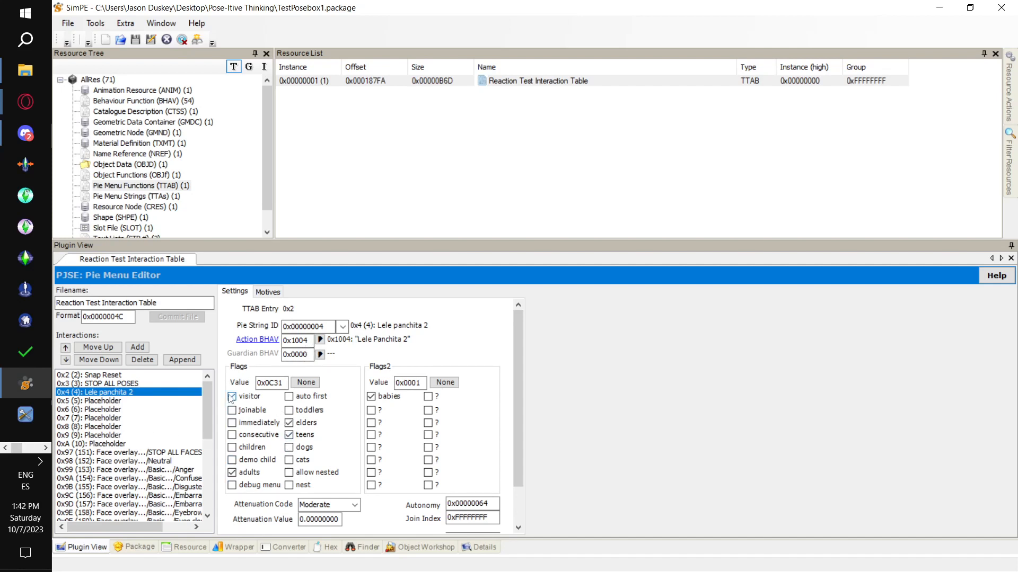
- Delete the Placeholder interactions 0x5 to 0xA from the Reaction Test Interaction Table, then commit the change and save the package
click(89, 402)
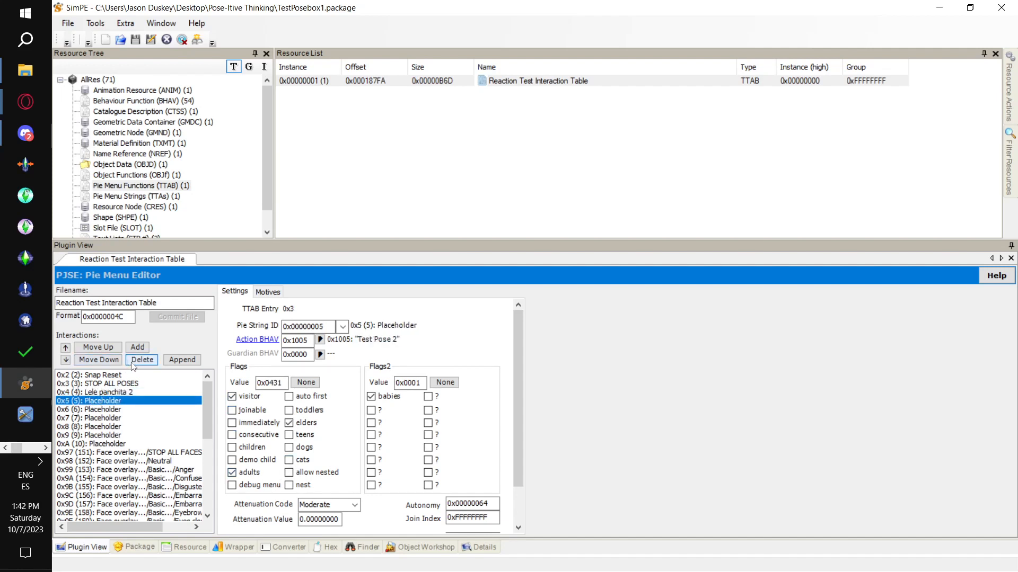
click(137, 360)
click(137, 360)
click(137, 361)
click(136, 360)
click(136, 360)
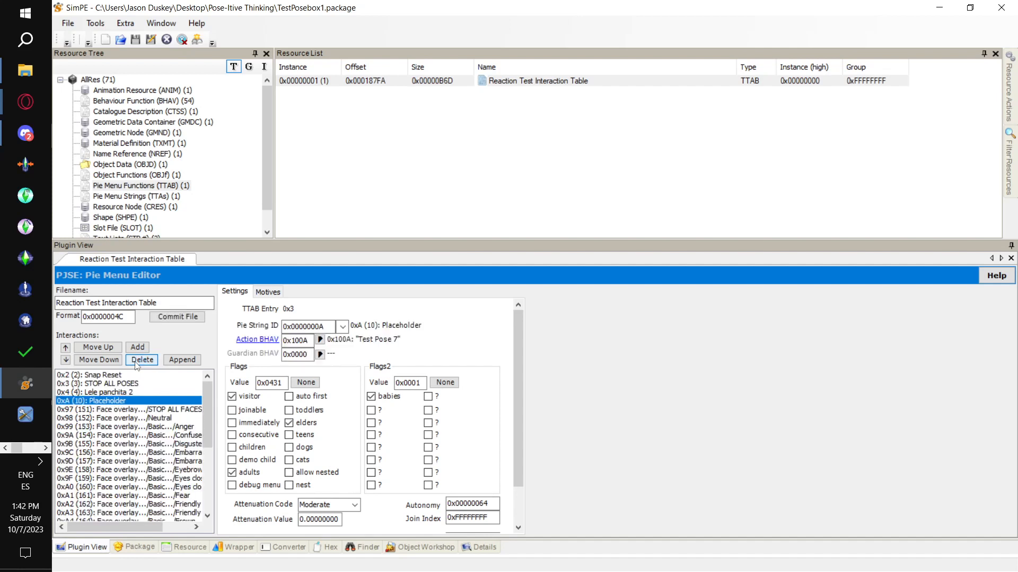
click(137, 360)
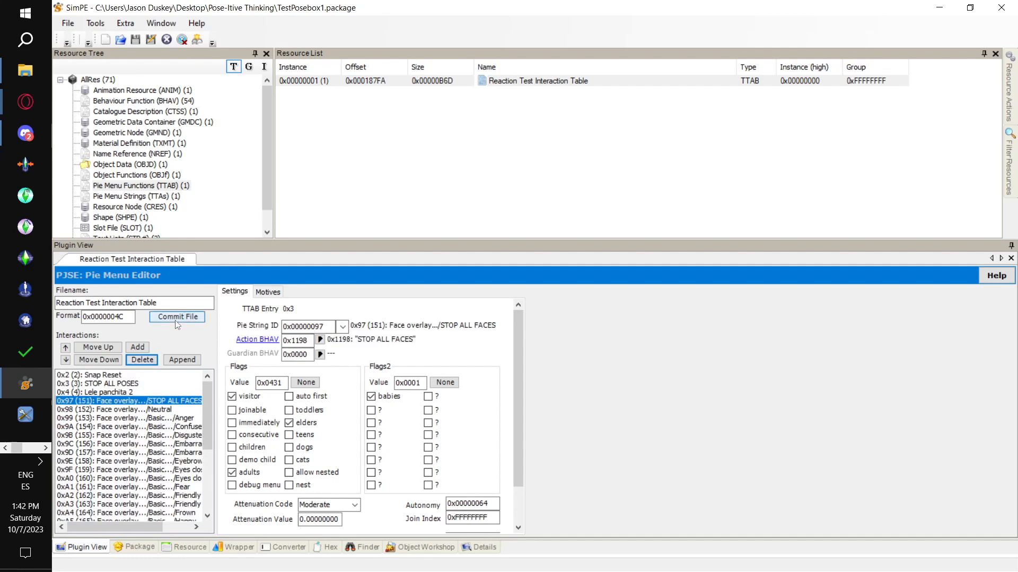
click(174, 319)
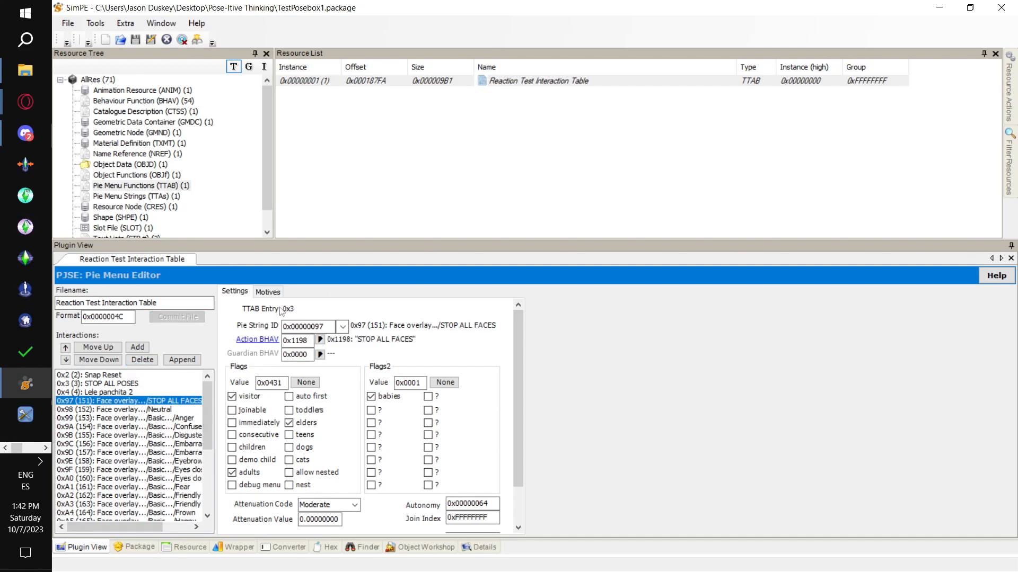
click(68, 23)
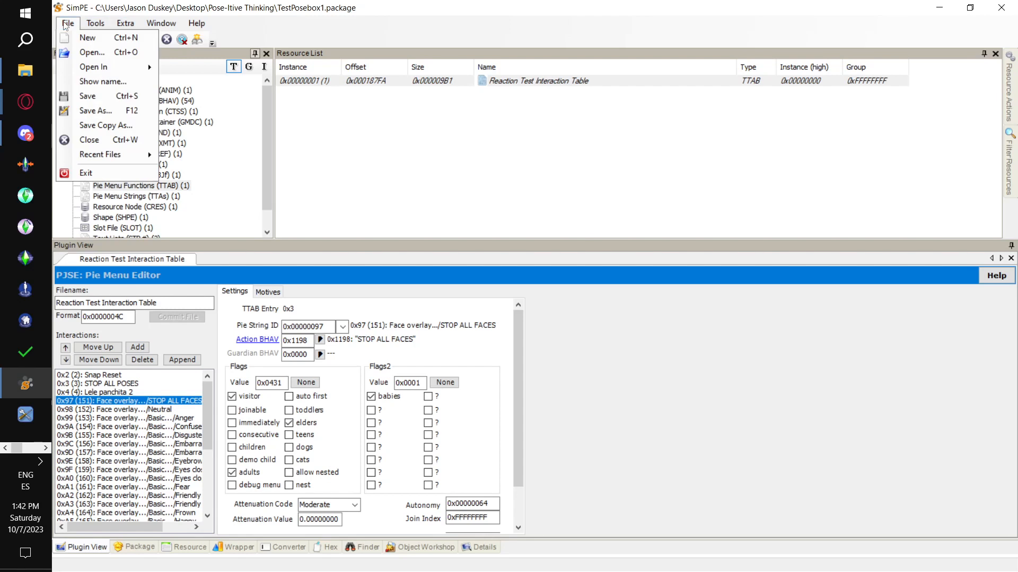
click(91, 97)
scroll(222, 154, down, 1)
scroll(222, 154, up, 1)
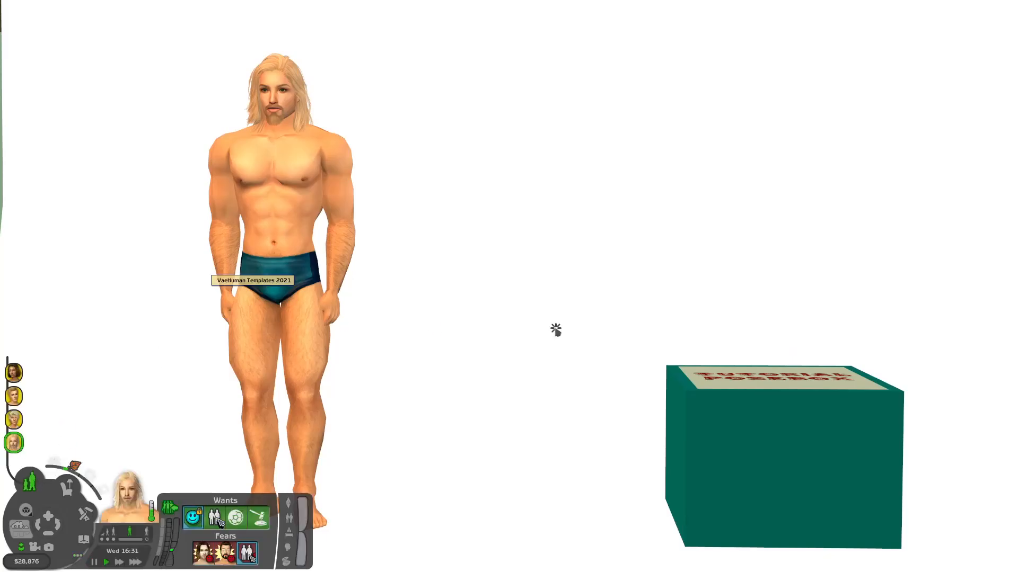
- Have the Sim perform the Lele panchita 2 interaction from the tutorial posebox and resume the game at normal speed
click(781, 450)
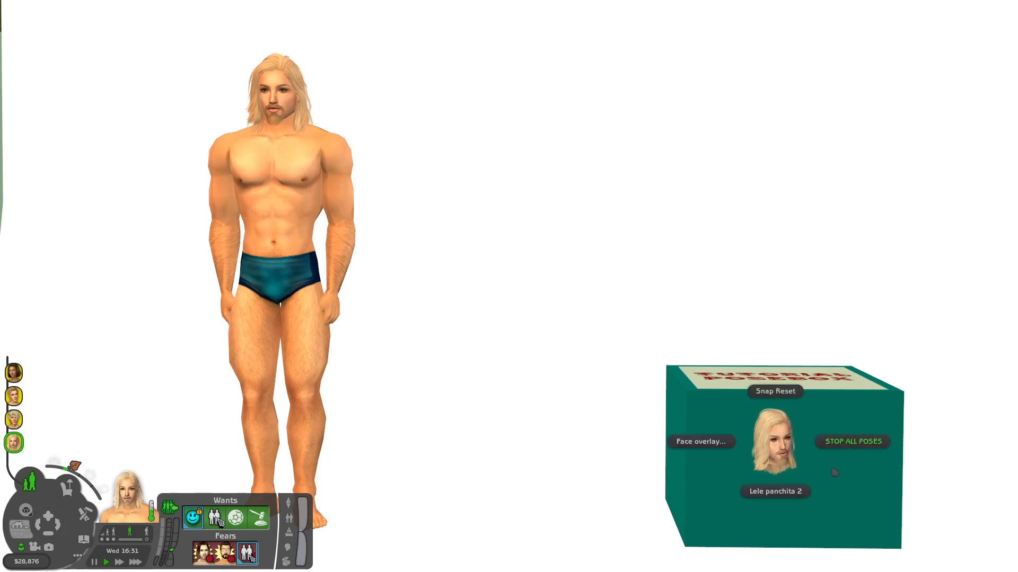
click(792, 498)
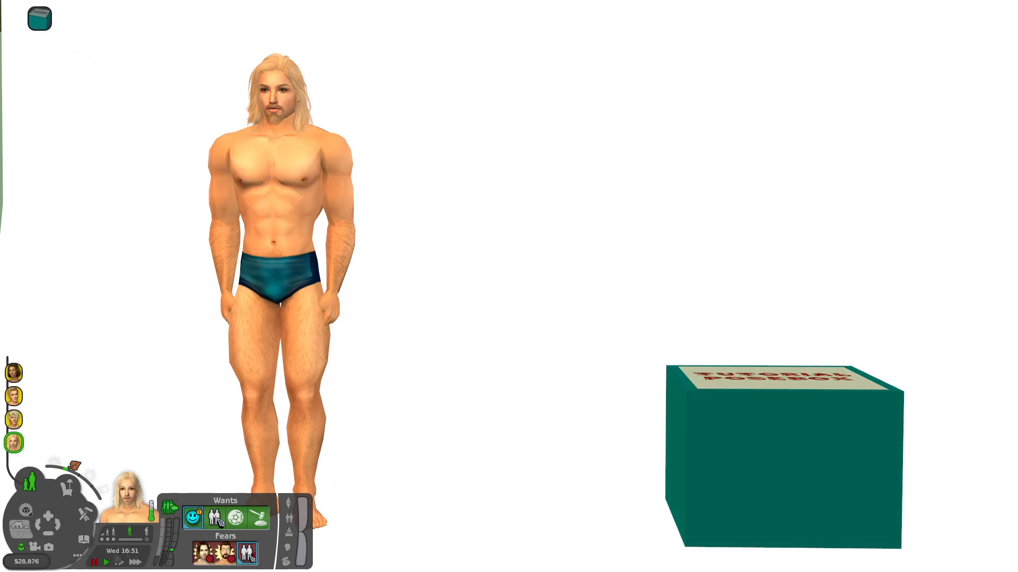
click(106, 562)
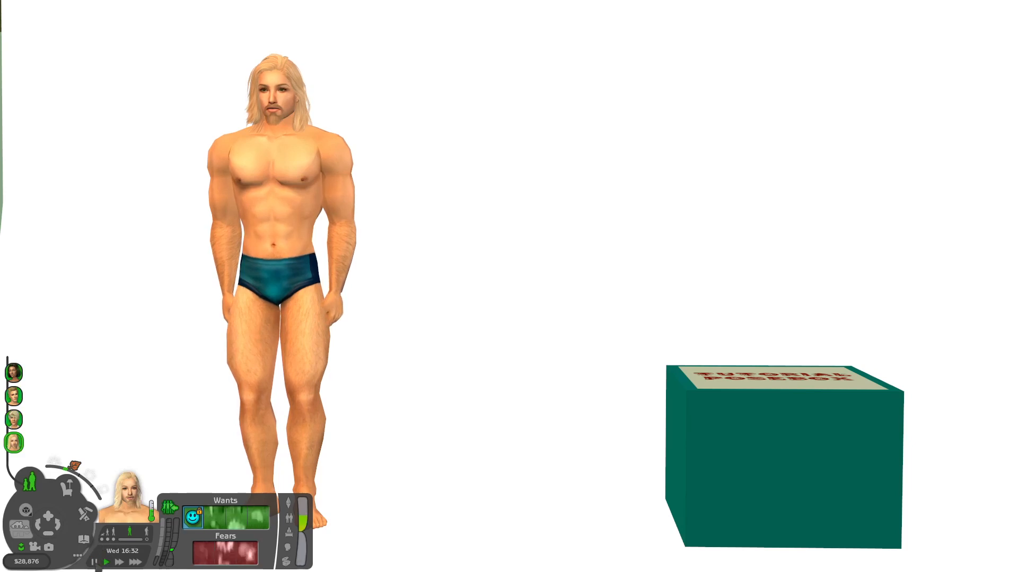
- Snap-reset the Sim through the posebox and retry the Lele panchita 2 pose with the game running
click(766, 475)
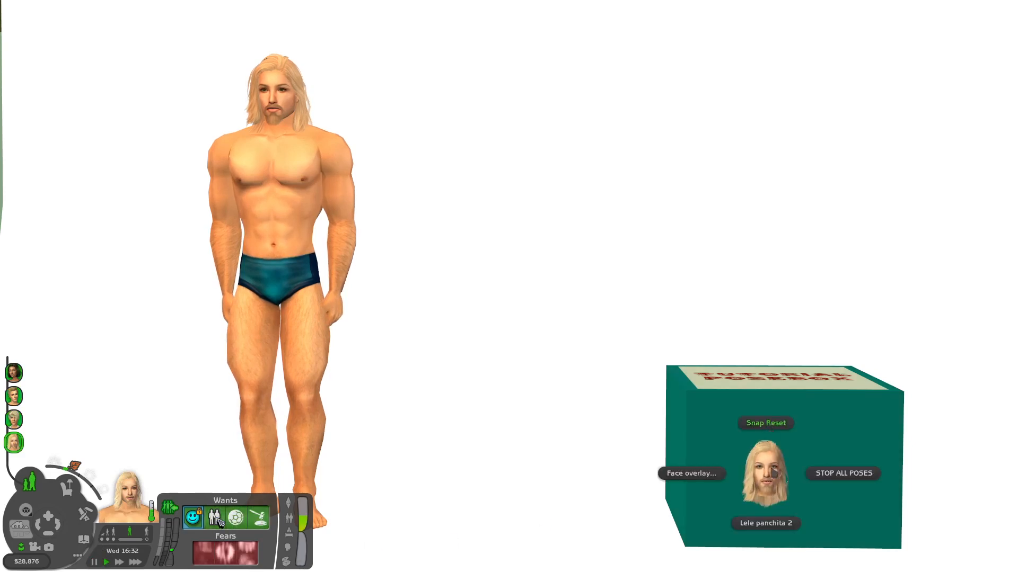
click(767, 424)
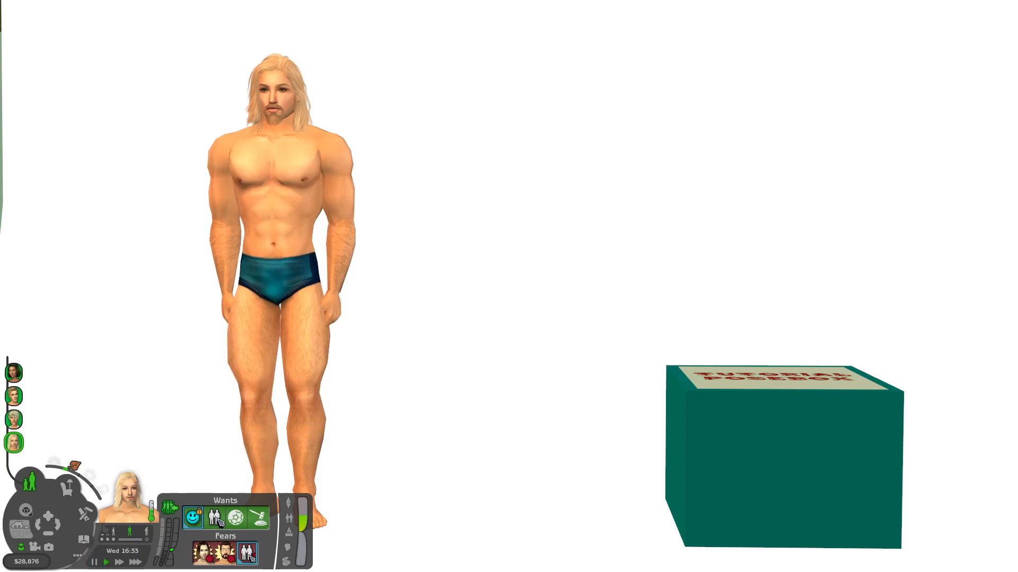
click(94, 563)
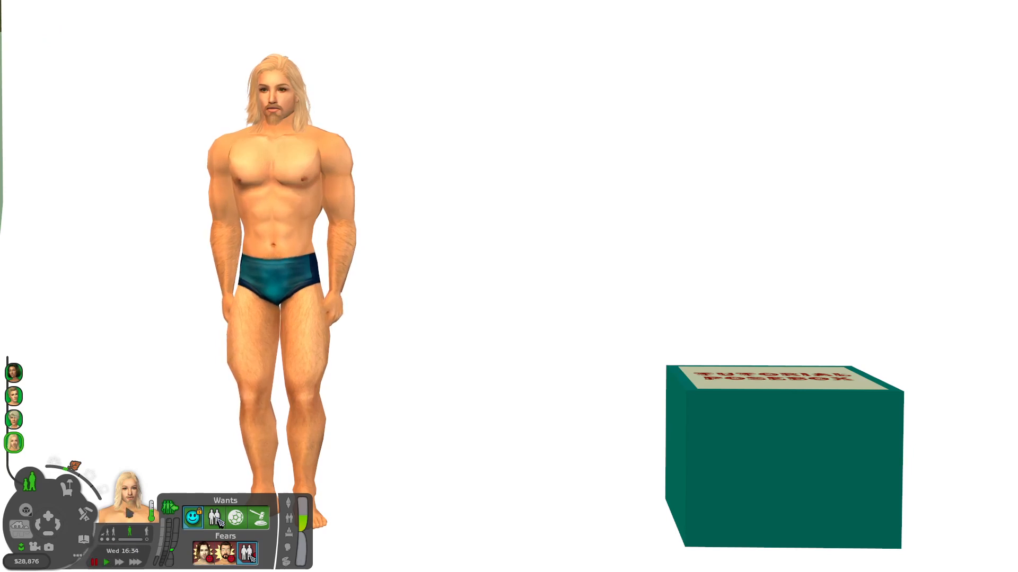
click(734, 469)
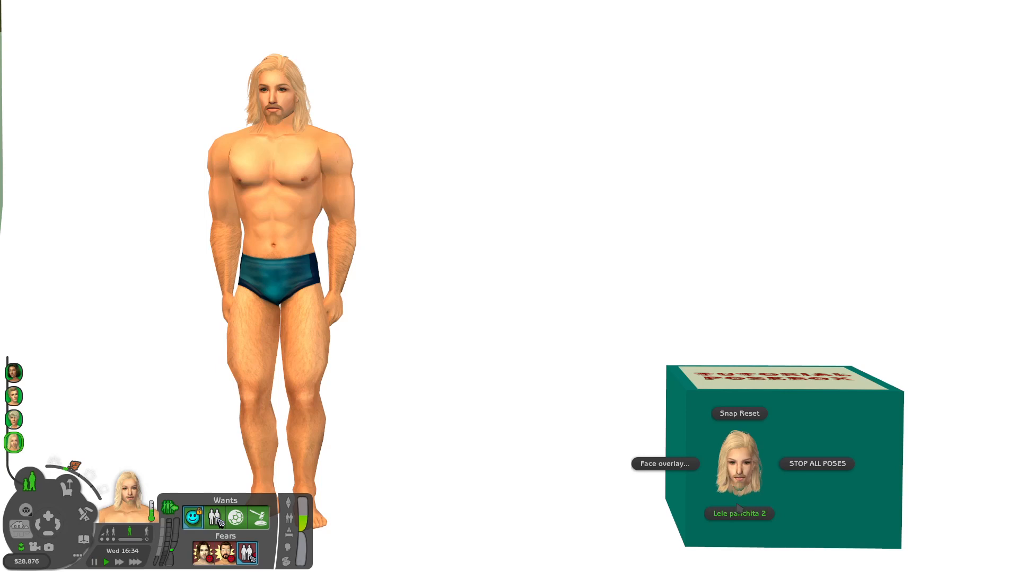
click(739, 513)
click(106, 562)
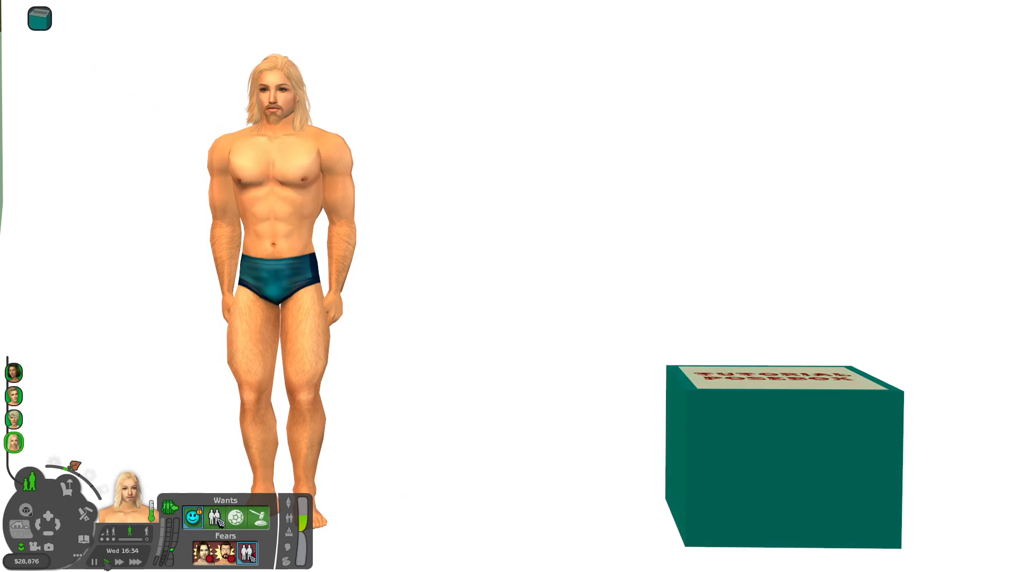
- Quit The Sims 2 and save the game on exit
click(78, 557)
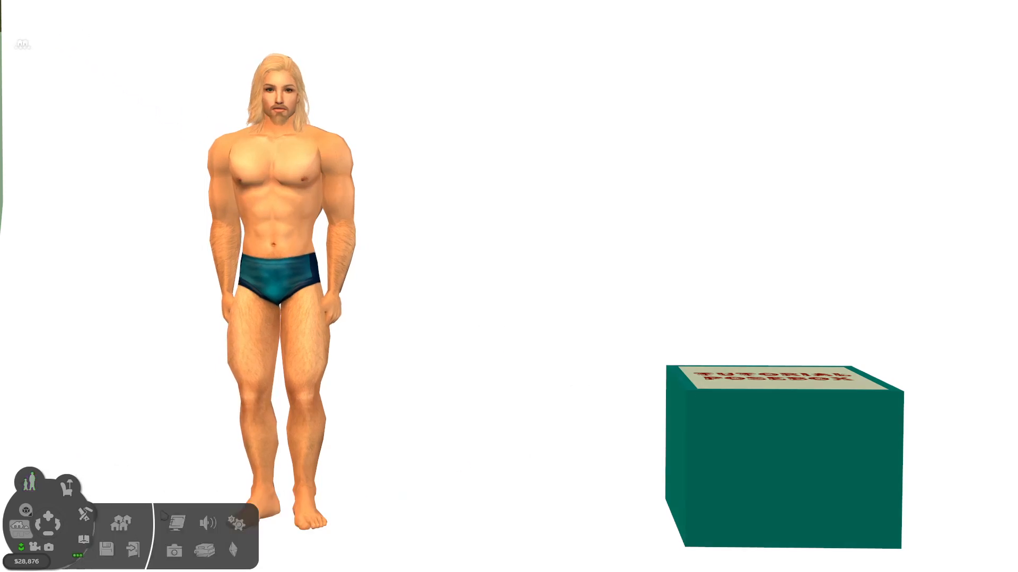
click(137, 554)
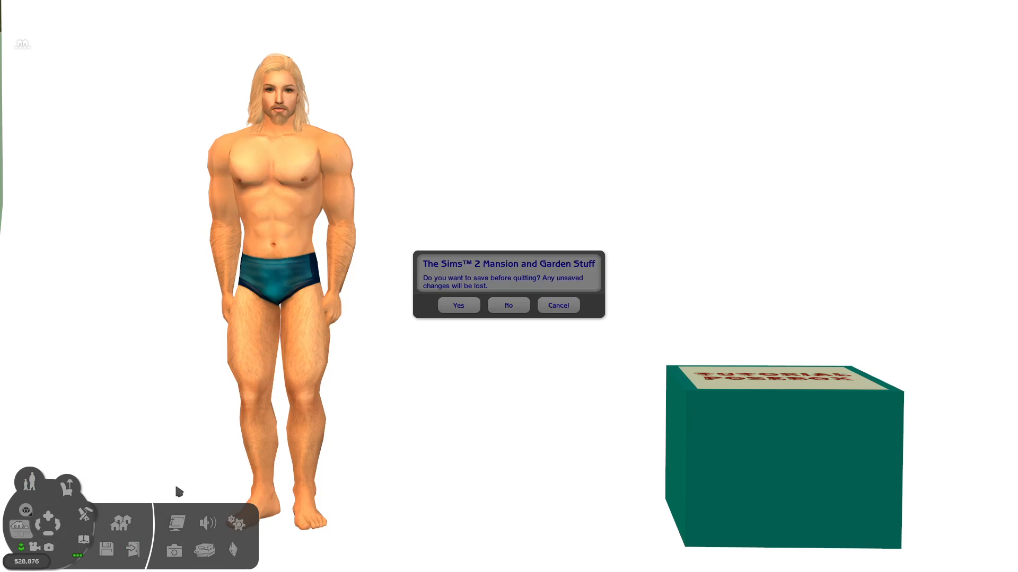
click(467, 306)
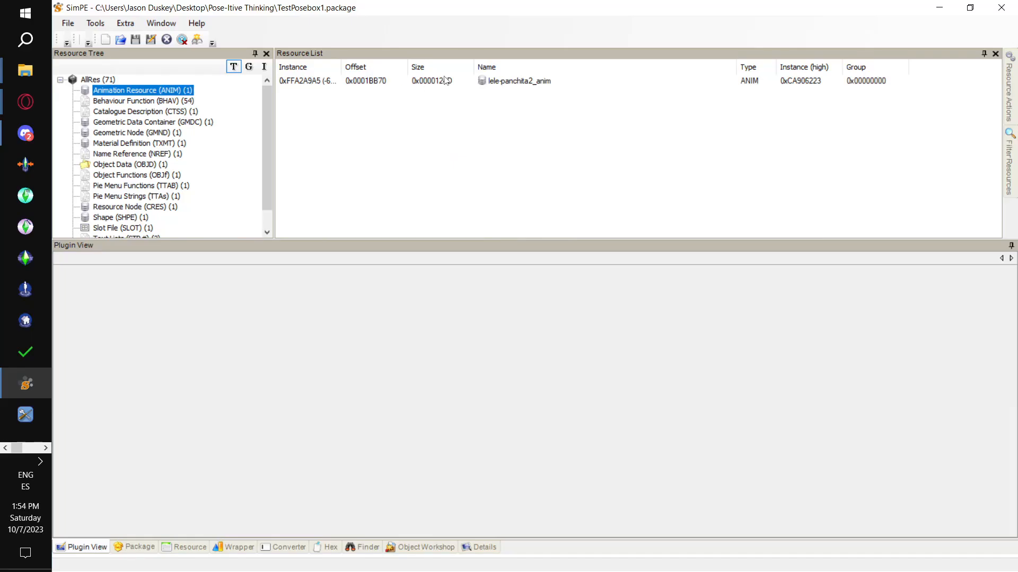
- In SimPE, compare the lele-panchita2_anim resource's filename with string 0x0004 in the Anims - Adult text list
click(445, 80)
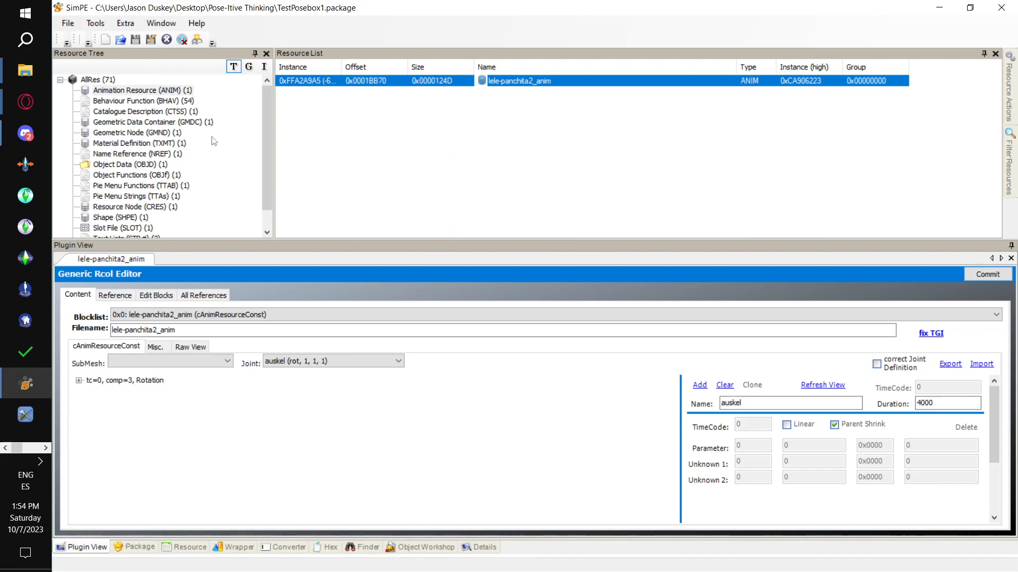
scroll(216, 141, down, 1)
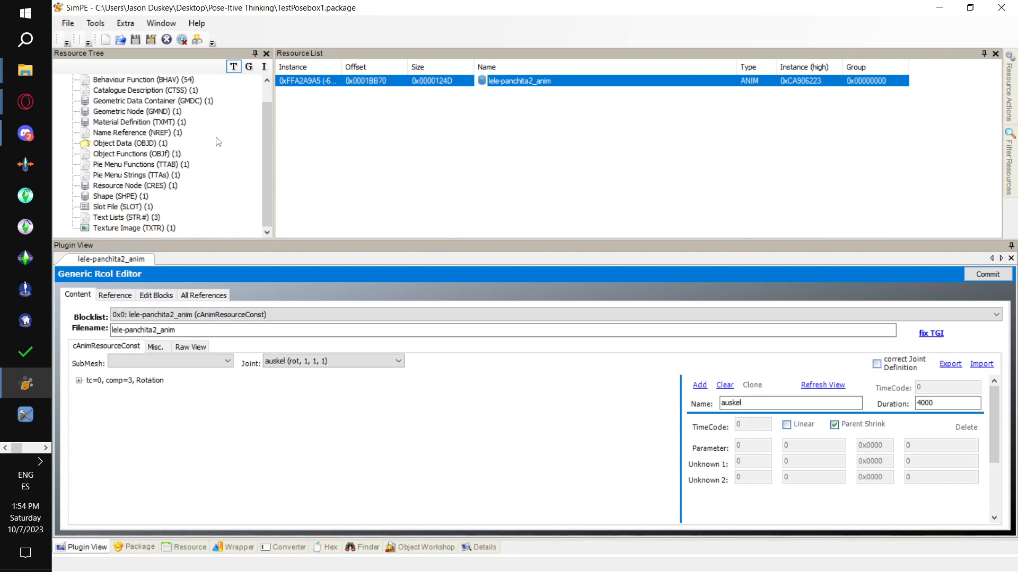
click(156, 217)
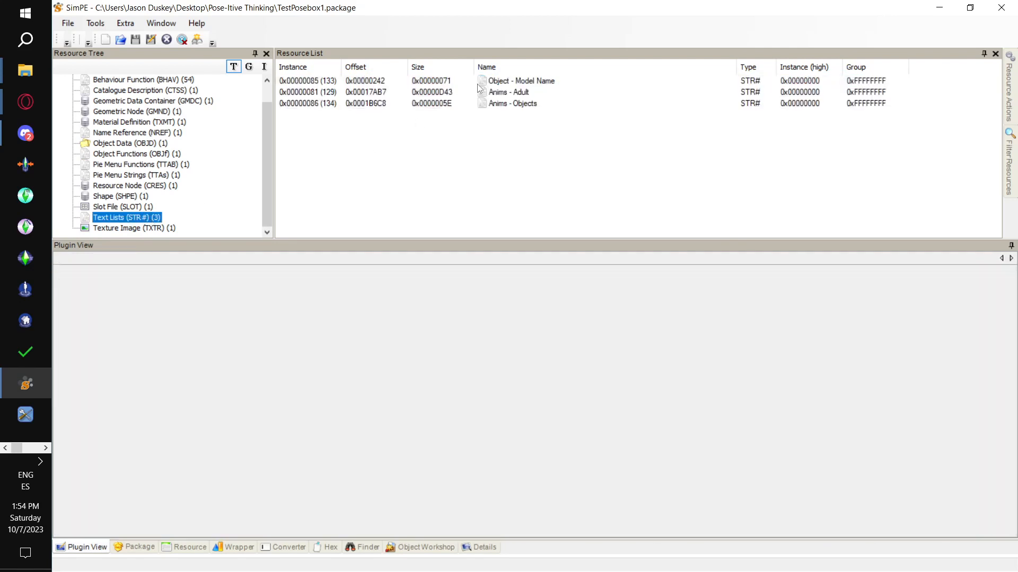
click(524, 104)
click(523, 93)
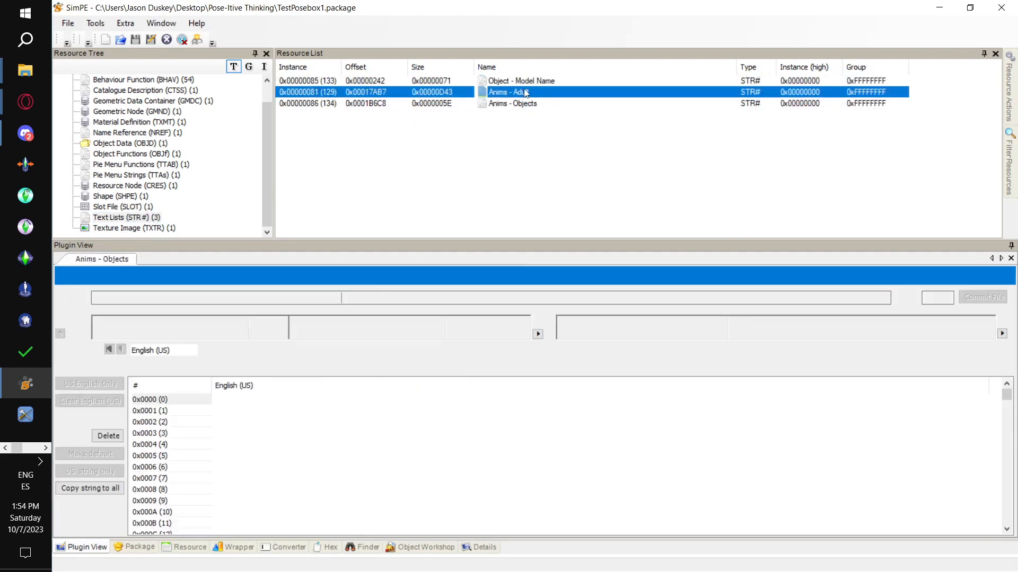
click(290, 444)
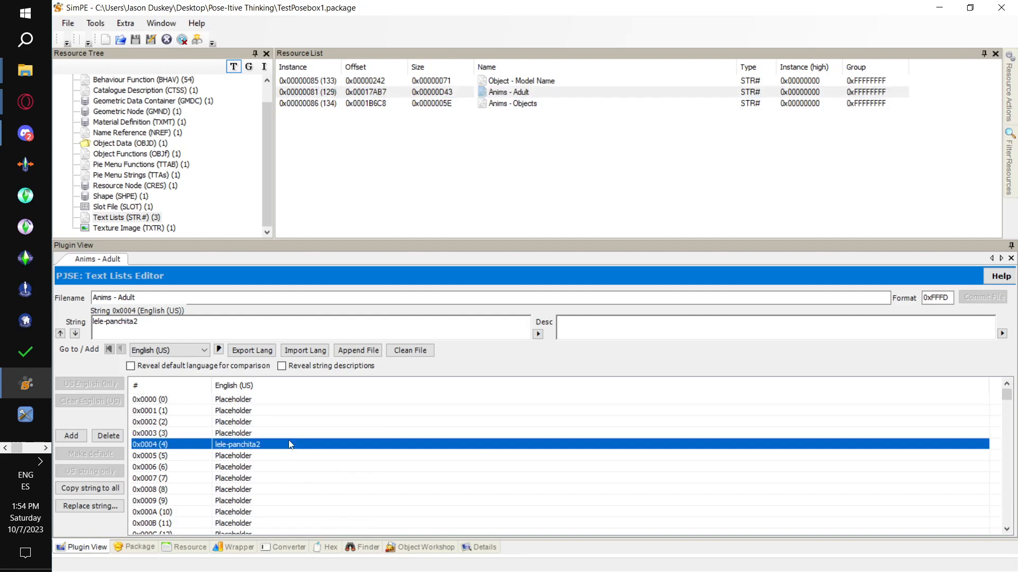
click(291, 448)
scroll(228, 177, up, 1)
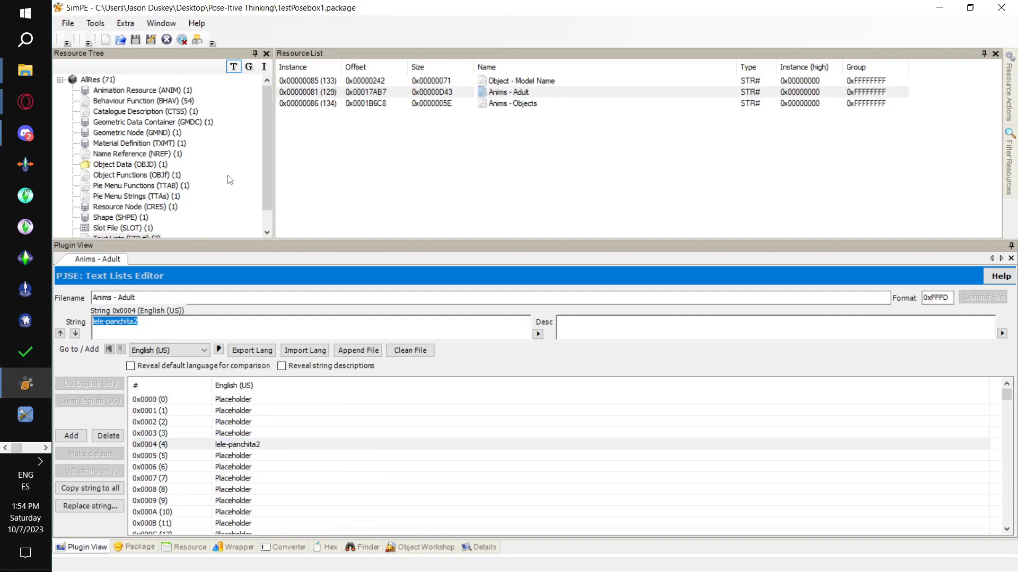
scroll(220, 137, down, 1)
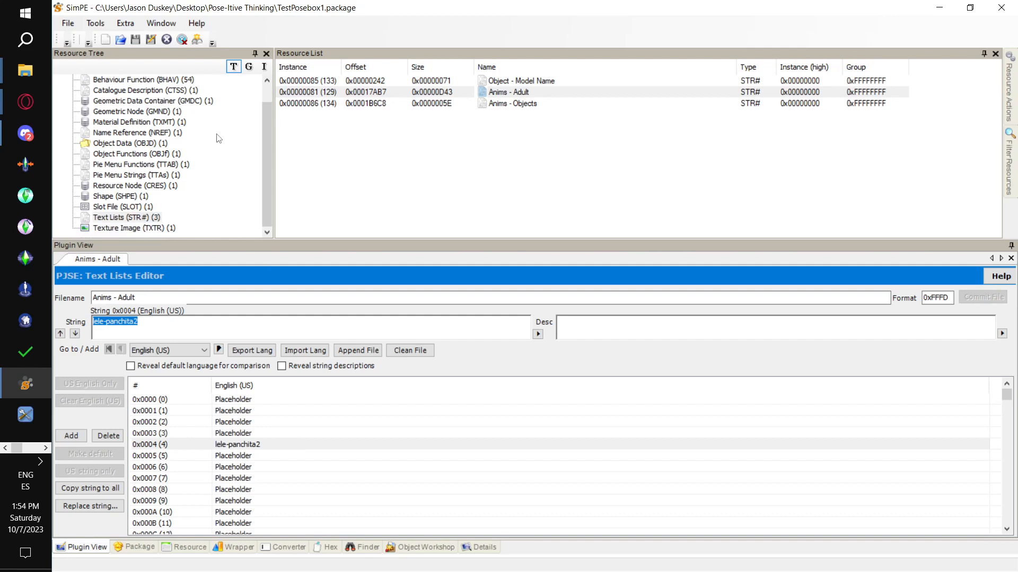
scroll(186, 165, up, 1)
- Sort the behaviour functions by instance and check the Animate Overlay line of the Lele Panchita 2 function
click(187, 102)
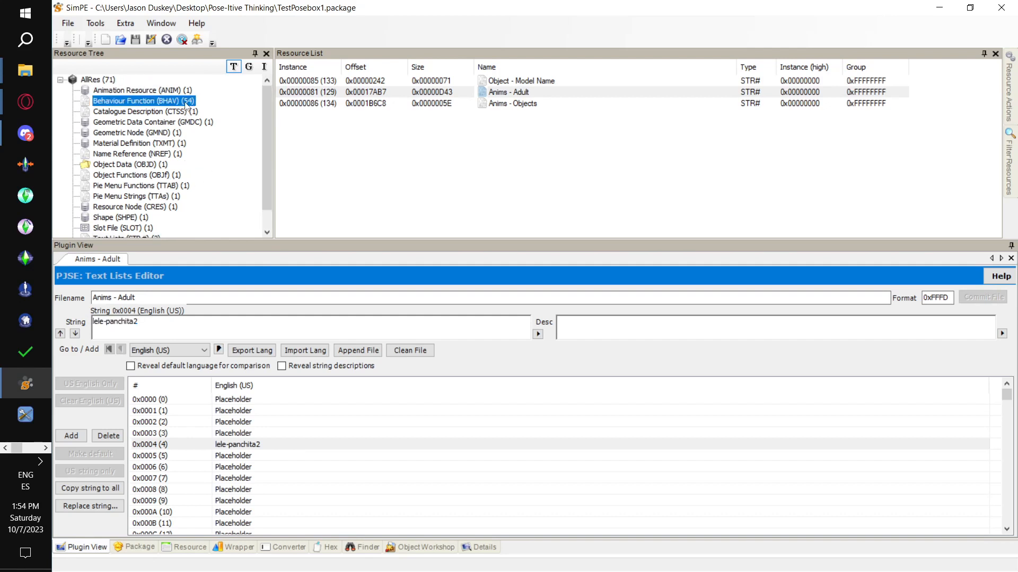
click(571, 138)
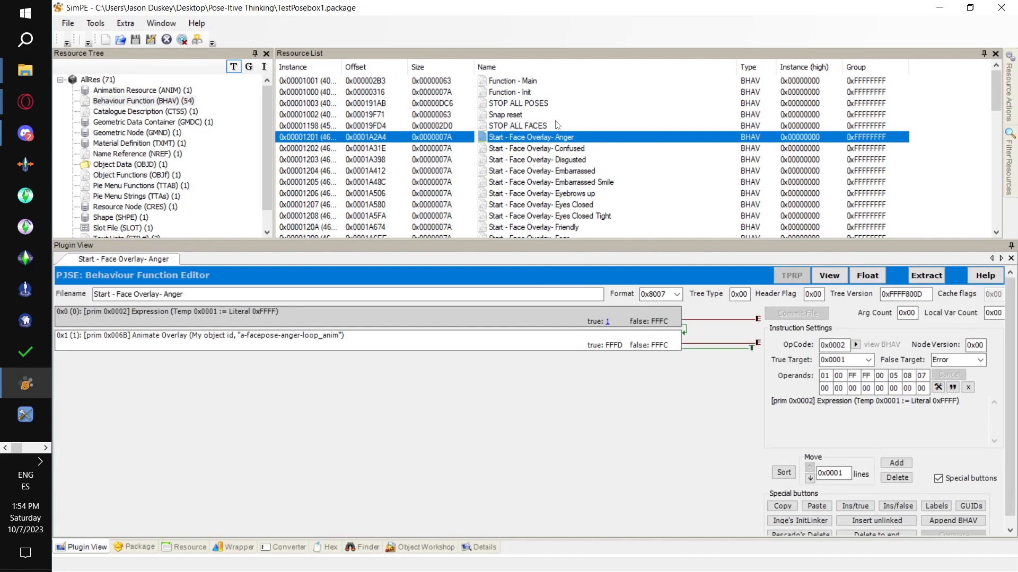
click(310, 67)
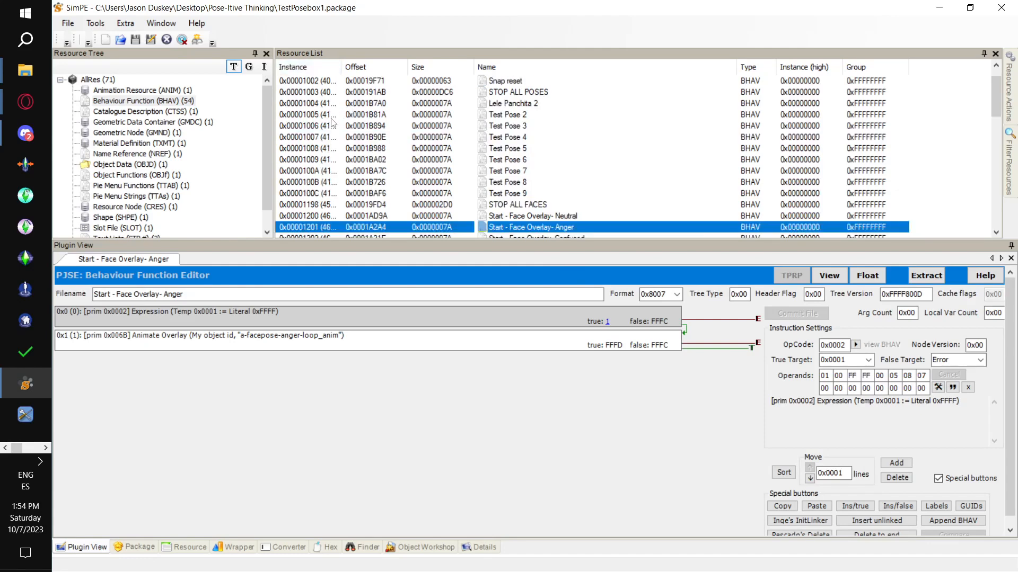
click(329, 104)
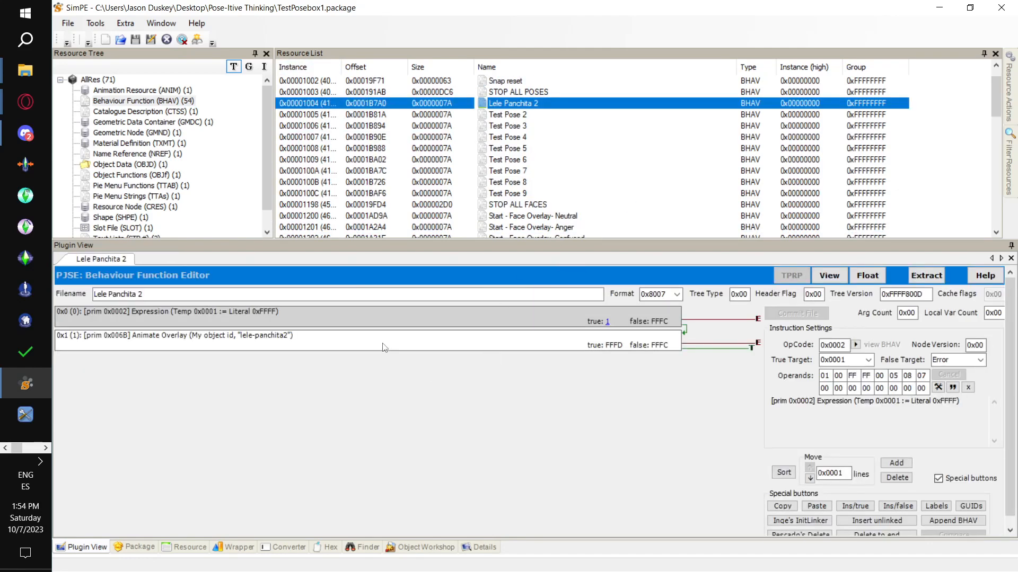
click(386, 343)
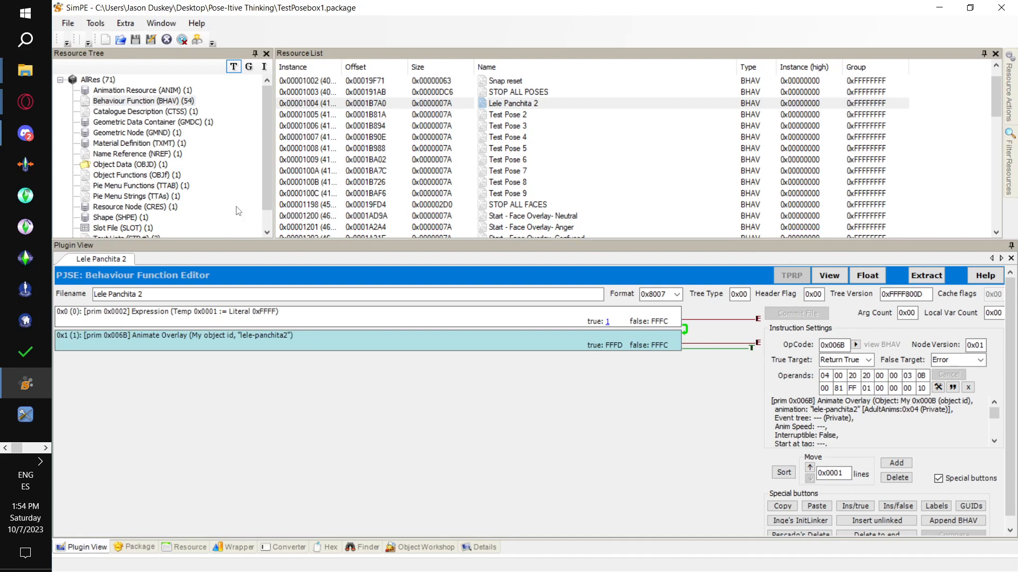
- Check the pie string and action BHAV of the Lele panchita 2 interaction in the Reaction Test Interaction Table
scroll(239, 211, down, 1)
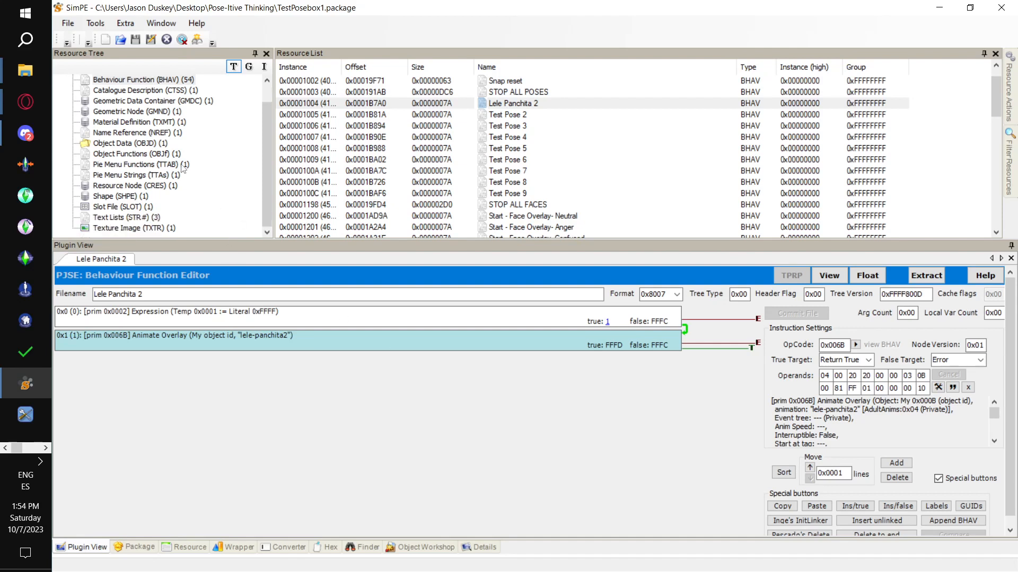
click(182, 167)
click(560, 84)
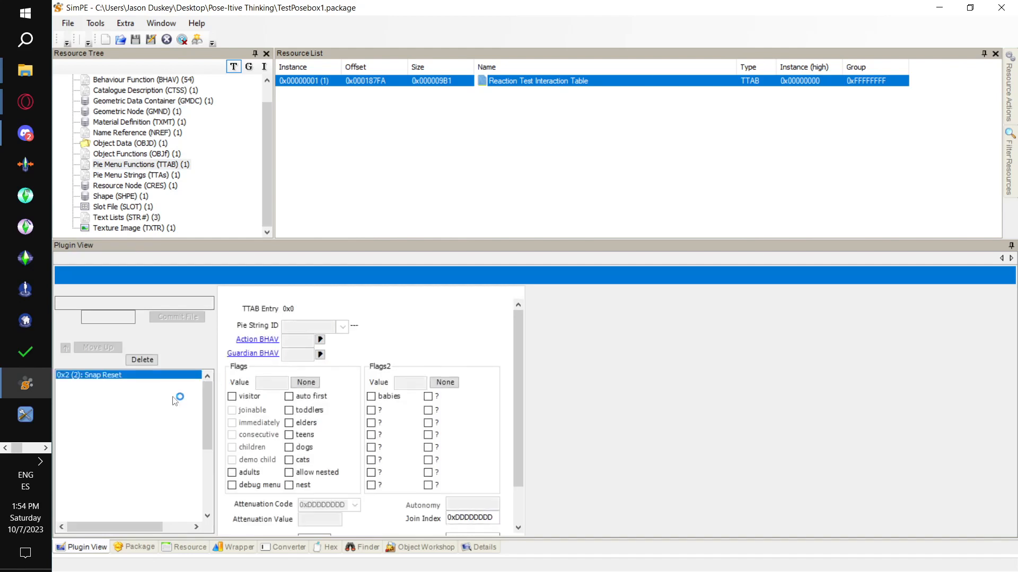
click(144, 401)
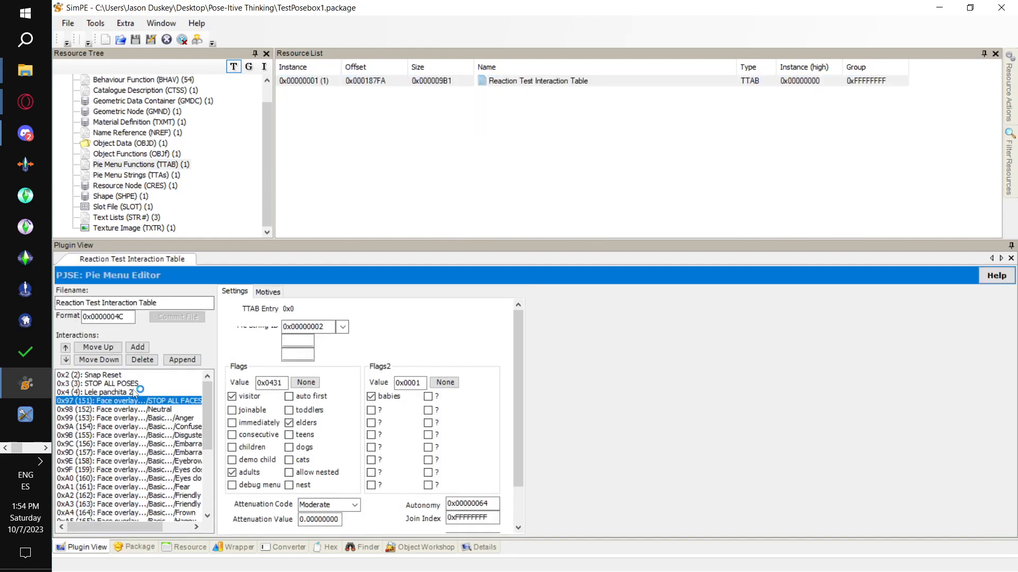
click(134, 393)
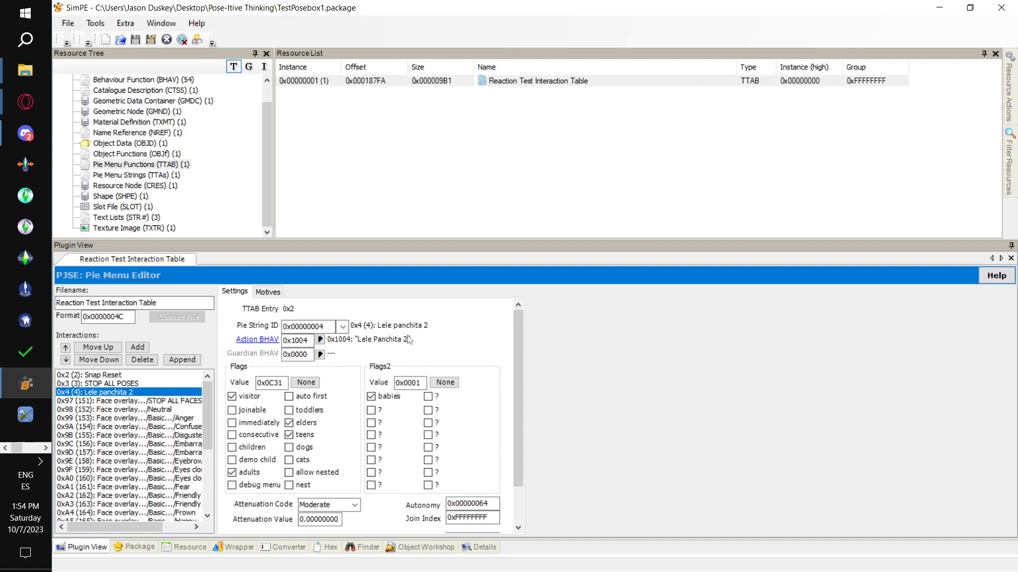
- Open the lele-panchita2_anim animation resource and run Fix Integrity on the package, keeping the model name testposebox1-stripperanims
scroll(179, 156, up, 1)
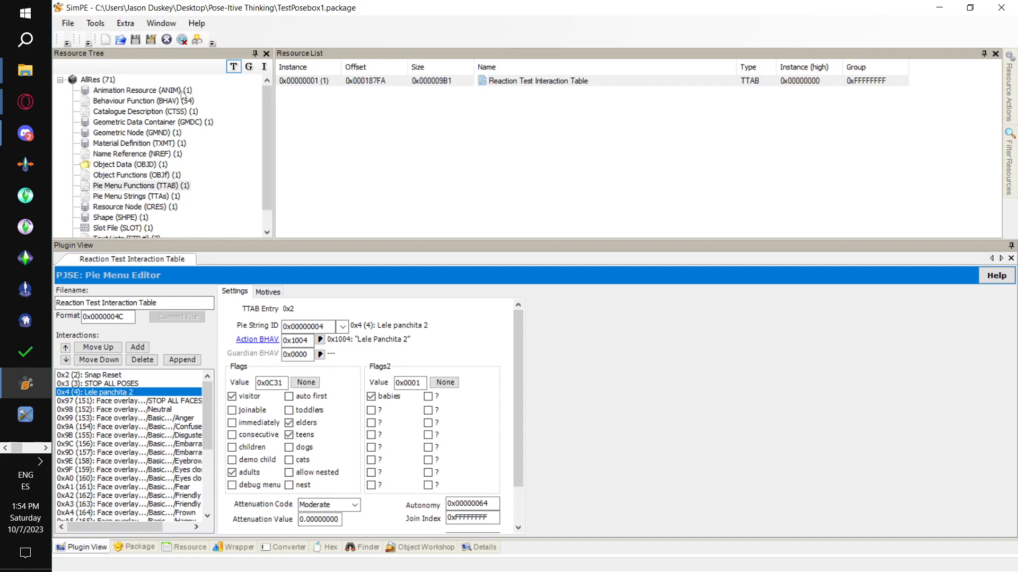
click(159, 90)
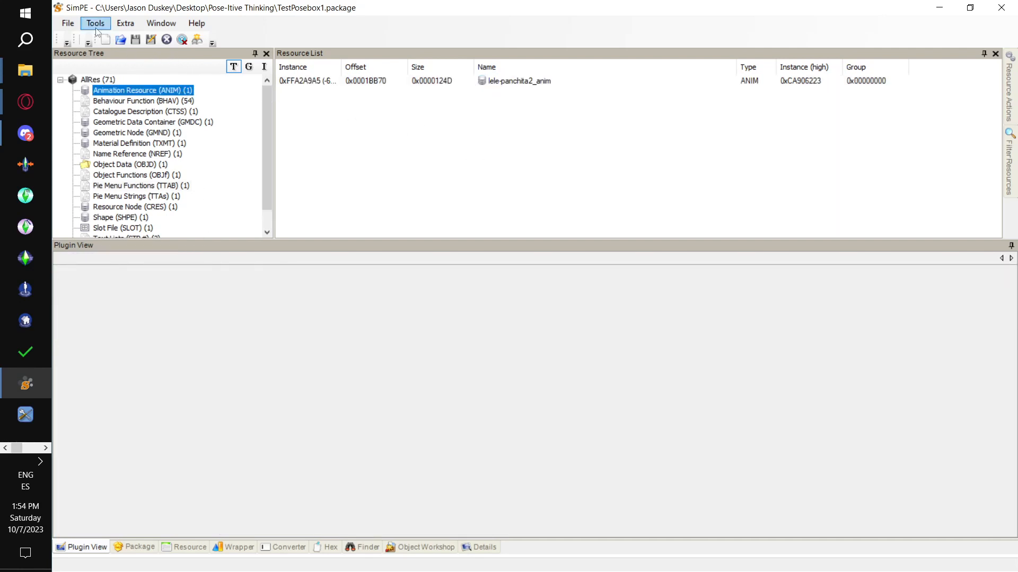
click(377, 84)
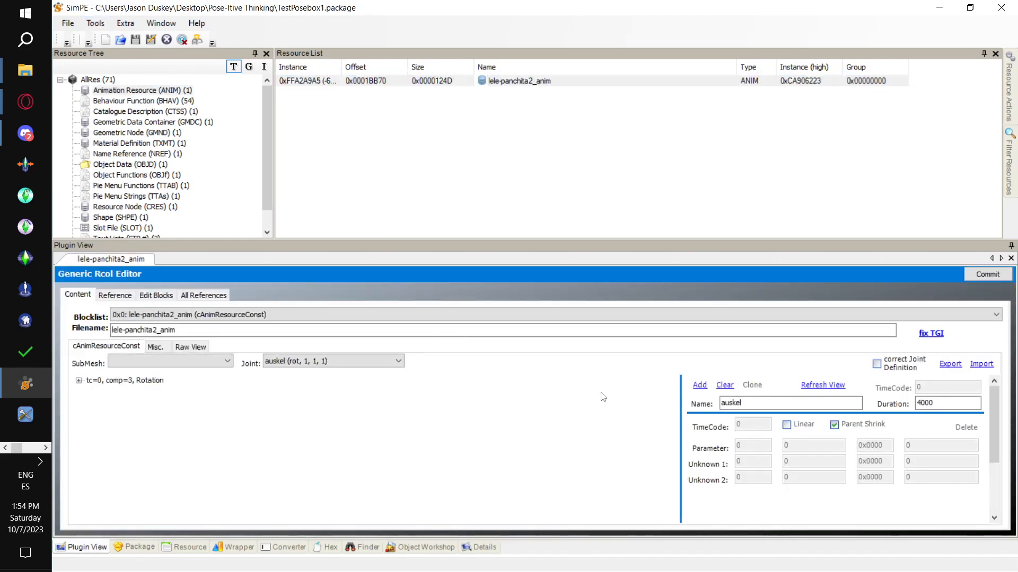
click(95, 23)
mouse_move(159, 110)
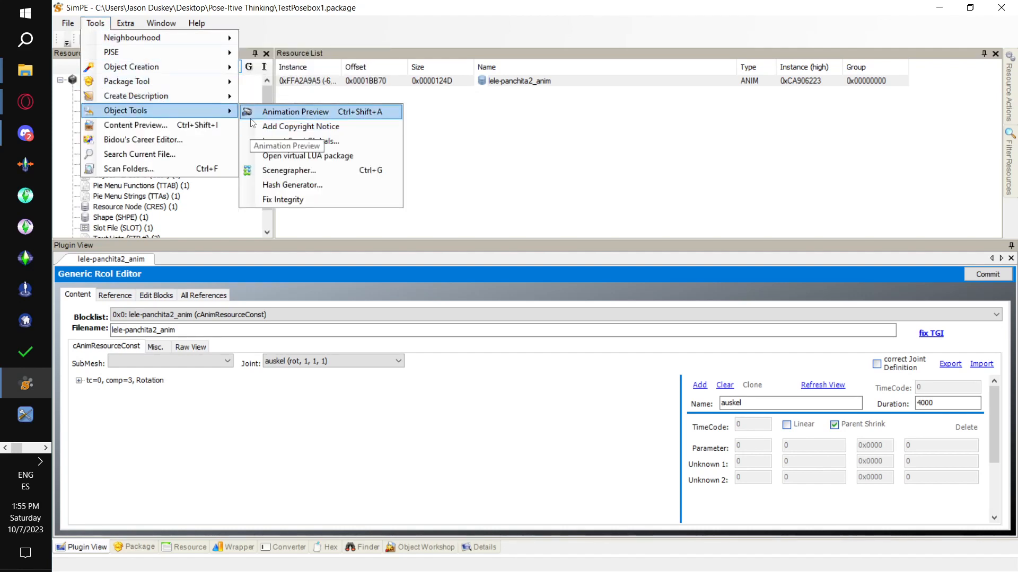
click(308, 199)
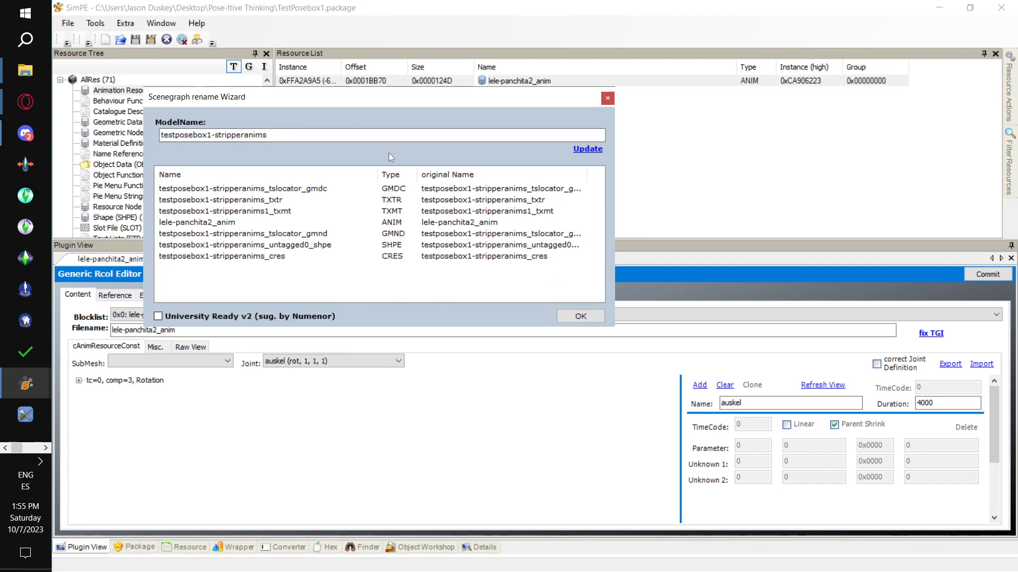
click(581, 317)
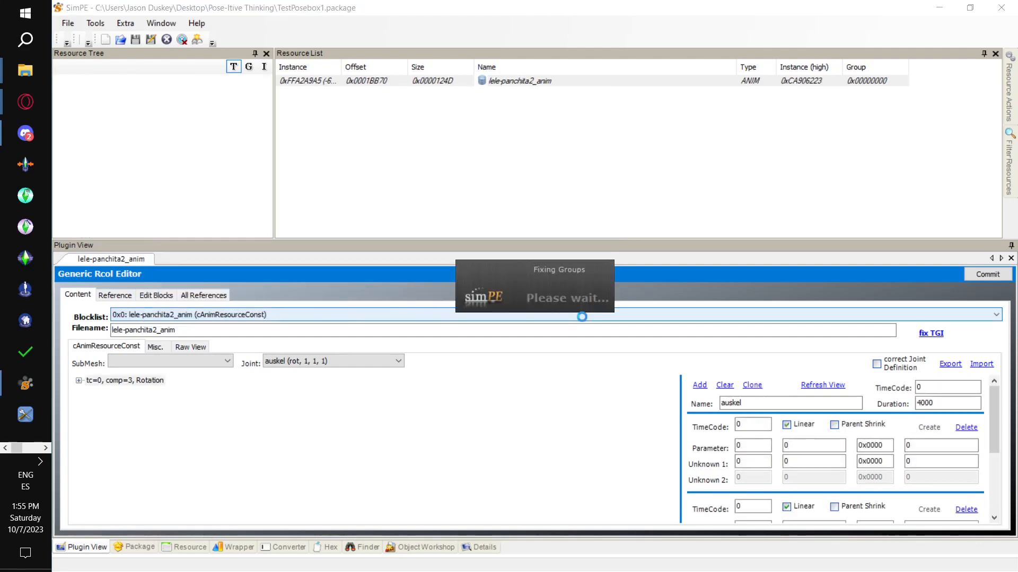
- In File Explorer, copy TestPosebox1.package from the Pose-Itive Thinking folder into the Story Stuff folder, replacing the existing copy
click(26, 75)
mouse_move(26, 84)
click(133, 159)
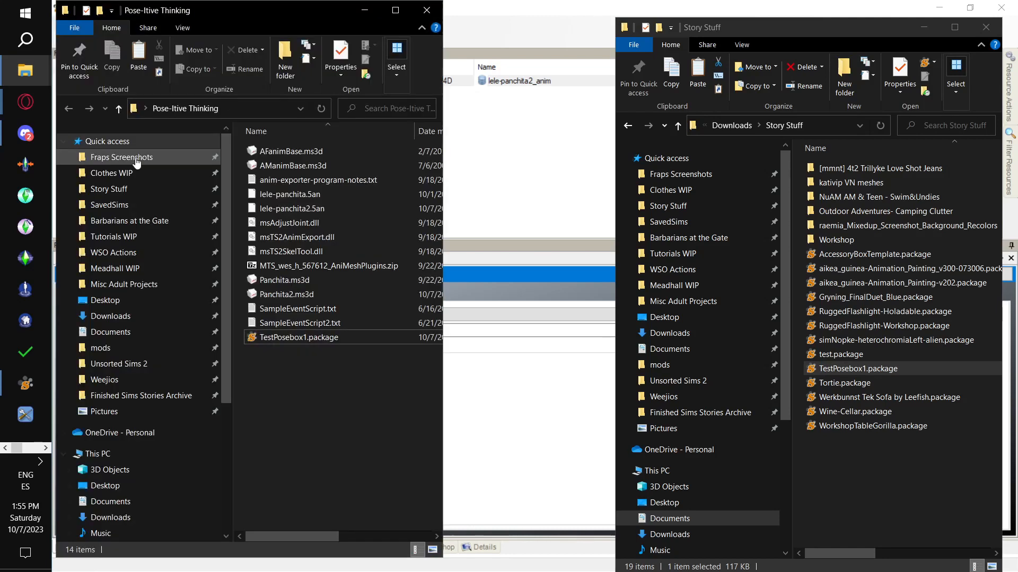
click(336, 343)
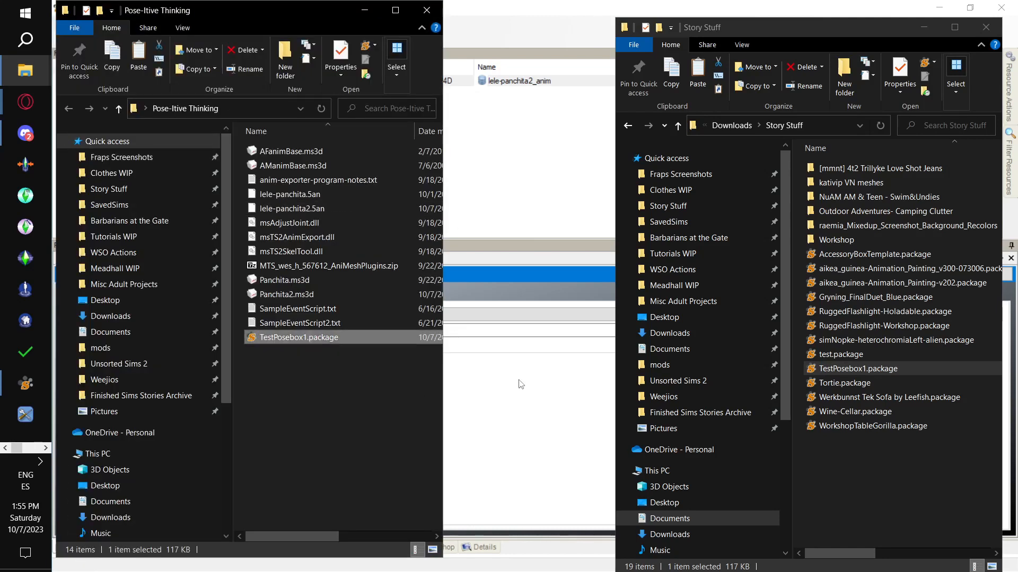
click(908, 476)
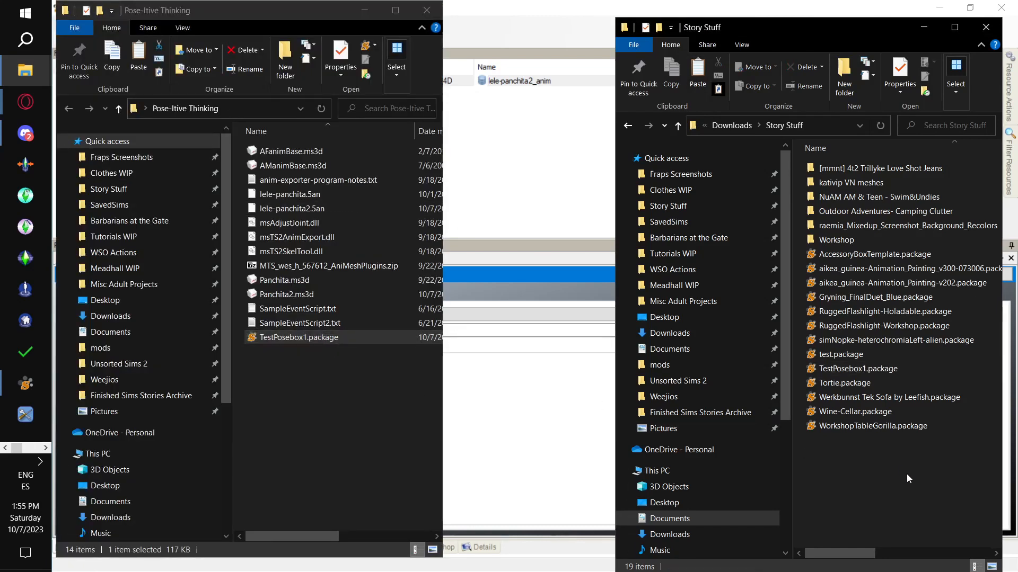
key(ctrl+v)
click(541, 248)
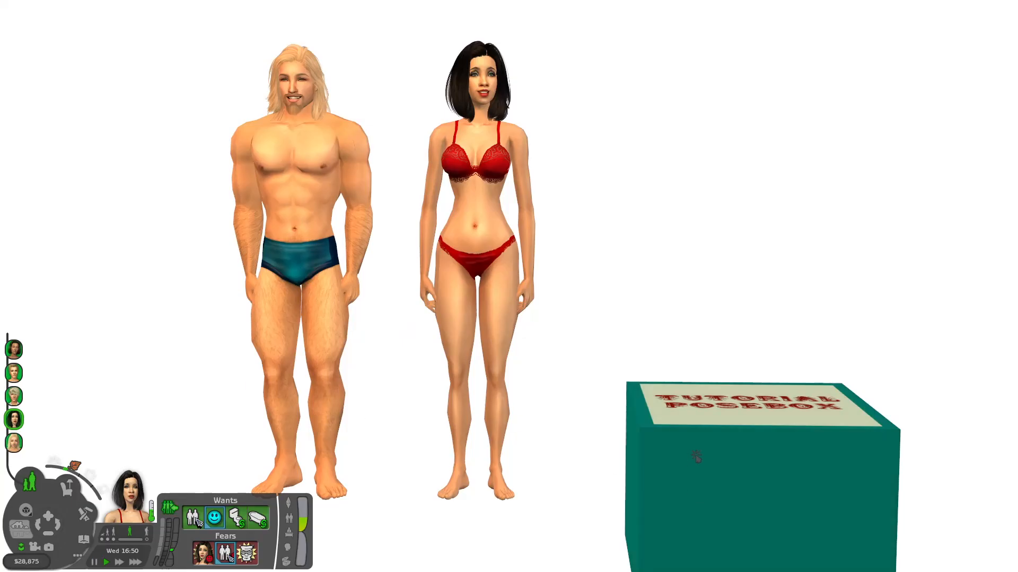
- In The Sims 2, have the dark-haired Sim and then the blond Sim perform Lele panchita 2 from the Tutorial Posebox, with time running
click(685, 462)
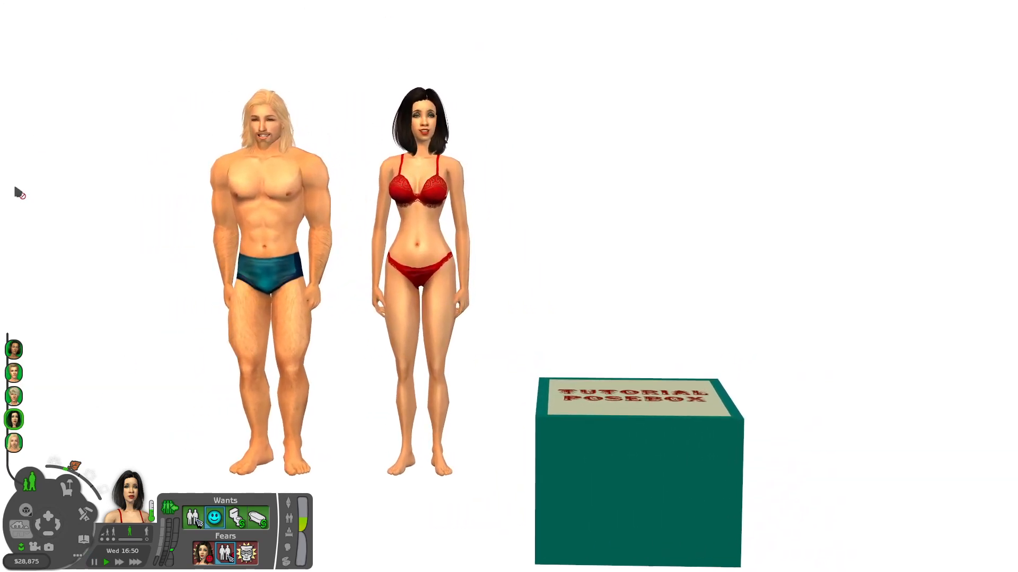
click(657, 473)
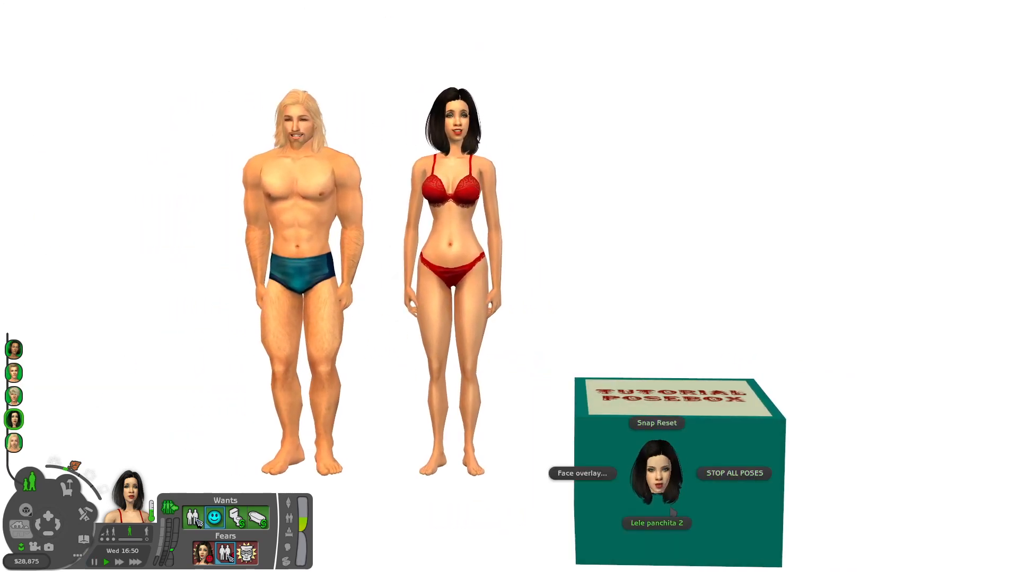
click(672, 524)
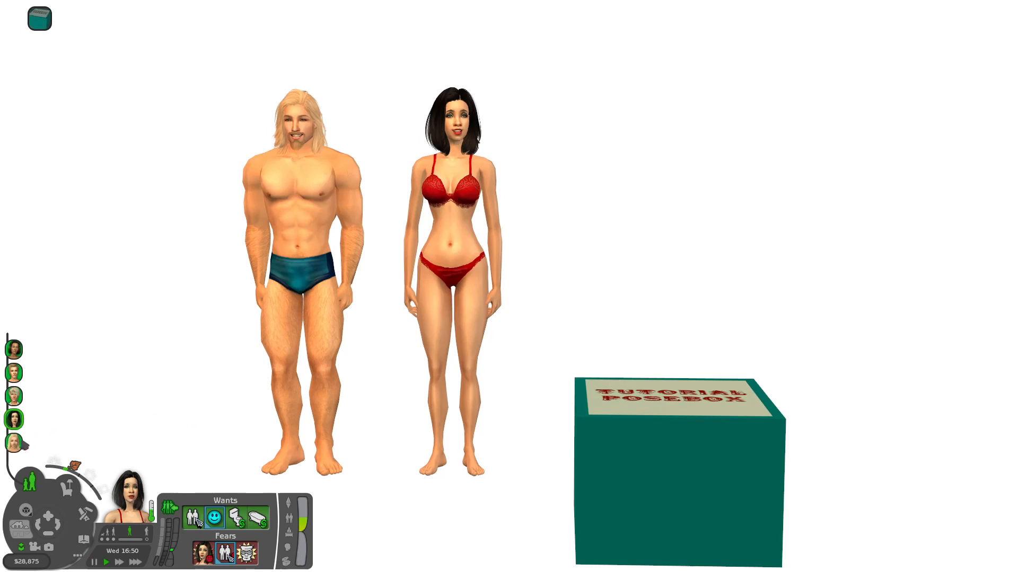
click(14, 443)
click(657, 469)
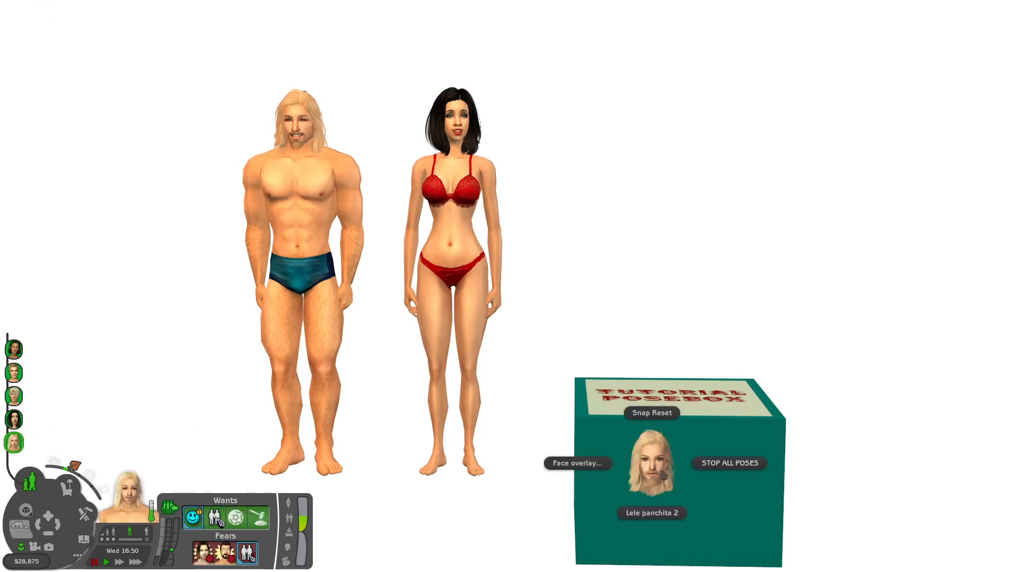
click(657, 514)
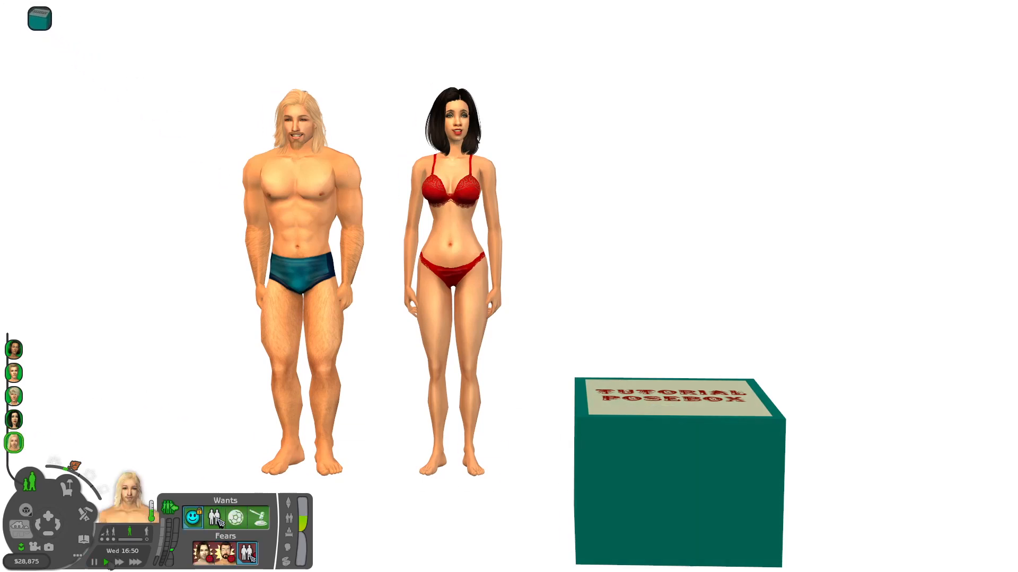
click(106, 563)
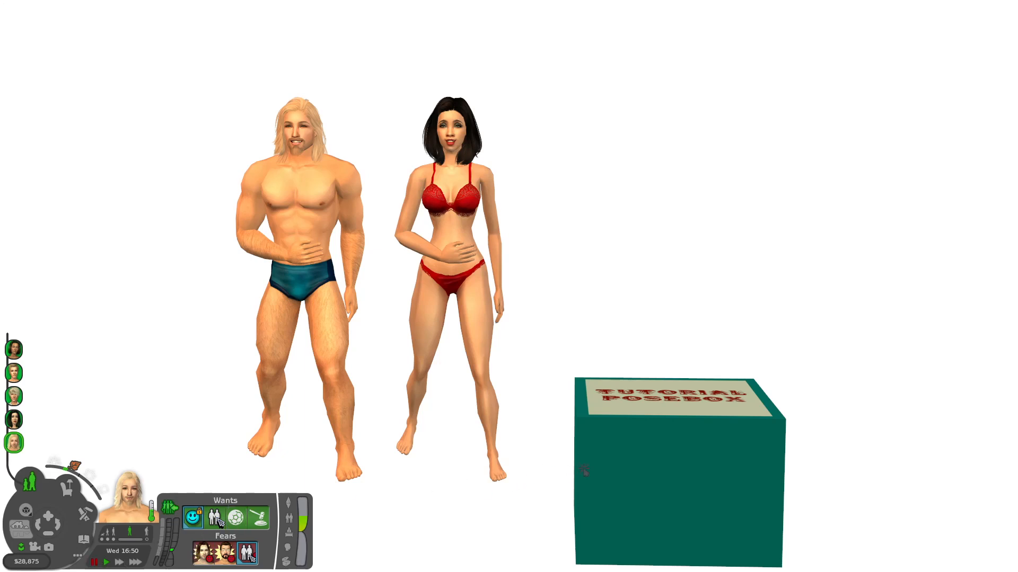
- Use STOP ALL POSES on the posebox for the blond Sim and the dark-haired Sim to end their Lele panchita 2 poses
click(639, 455)
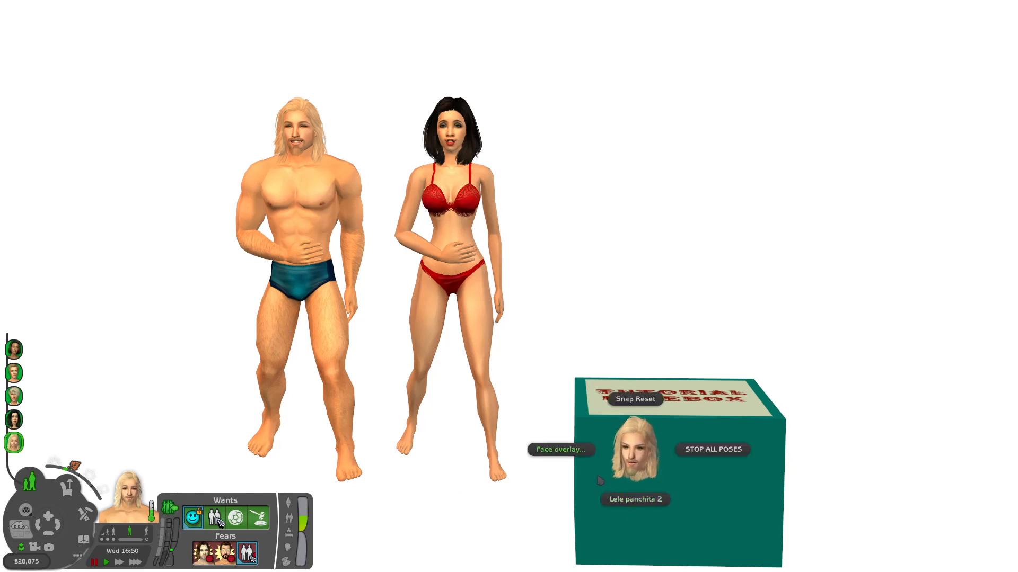
click(706, 451)
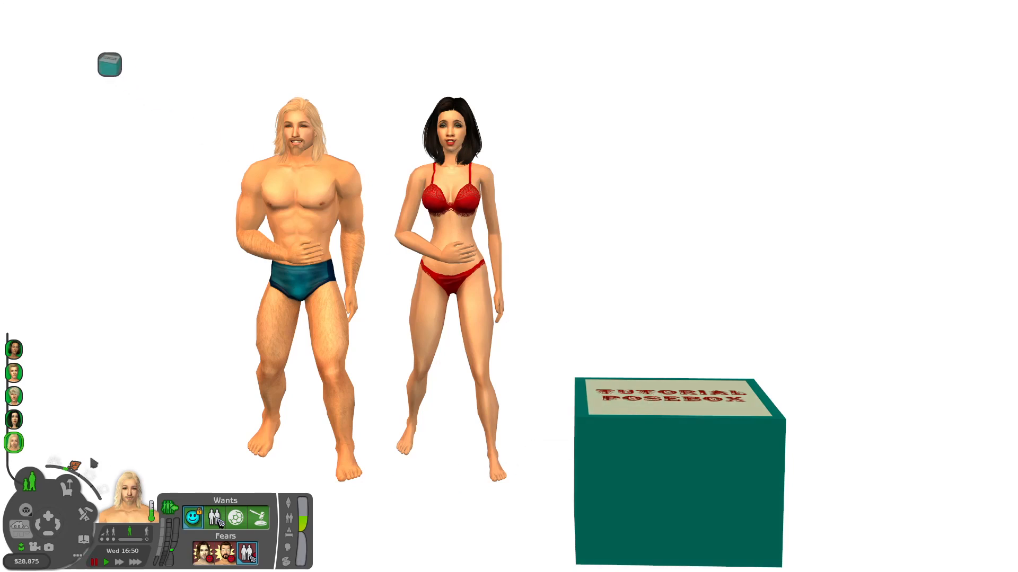
click(23, 422)
click(634, 477)
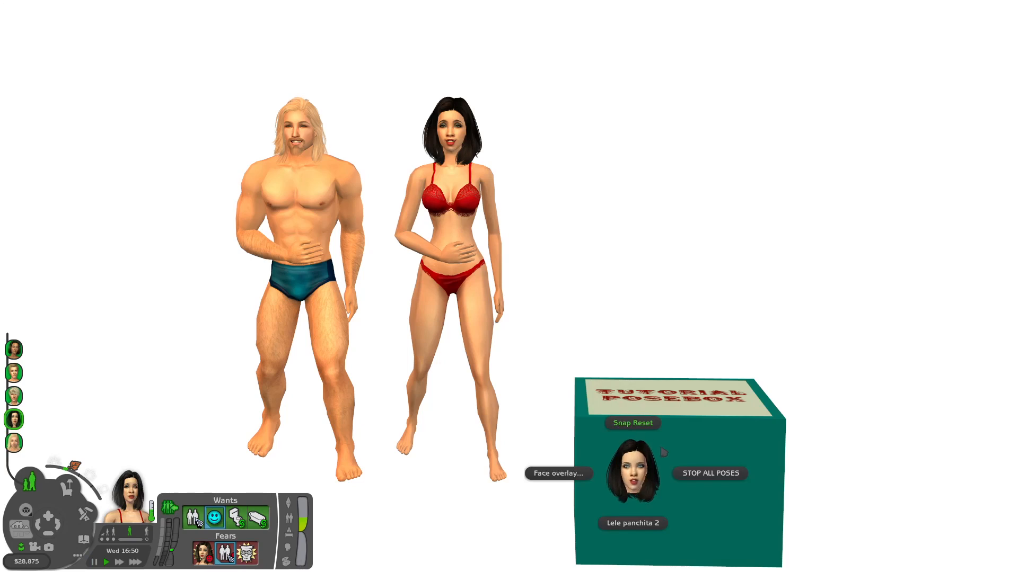
click(721, 473)
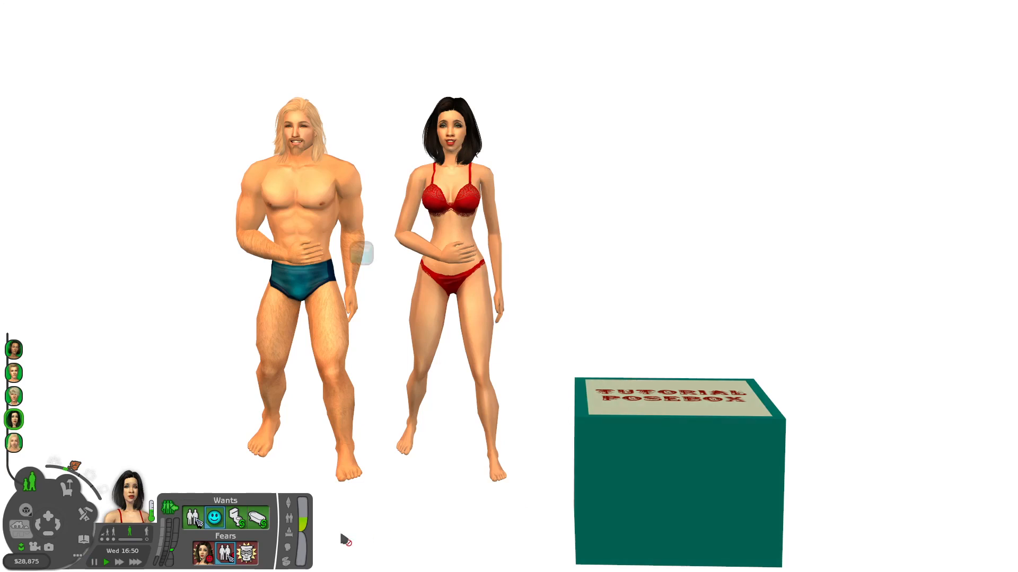
click(95, 563)
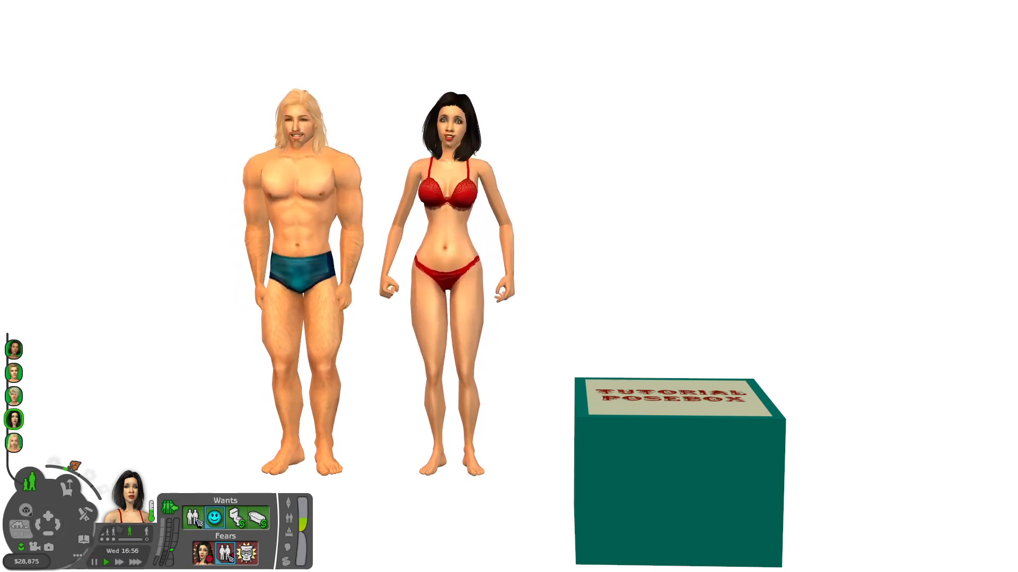
click(78, 556)
click(132, 549)
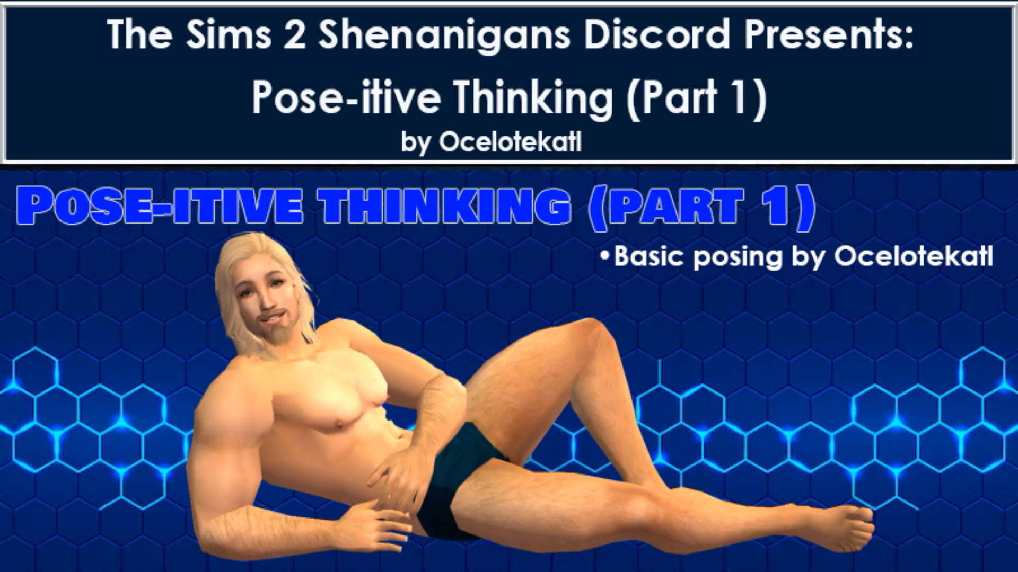